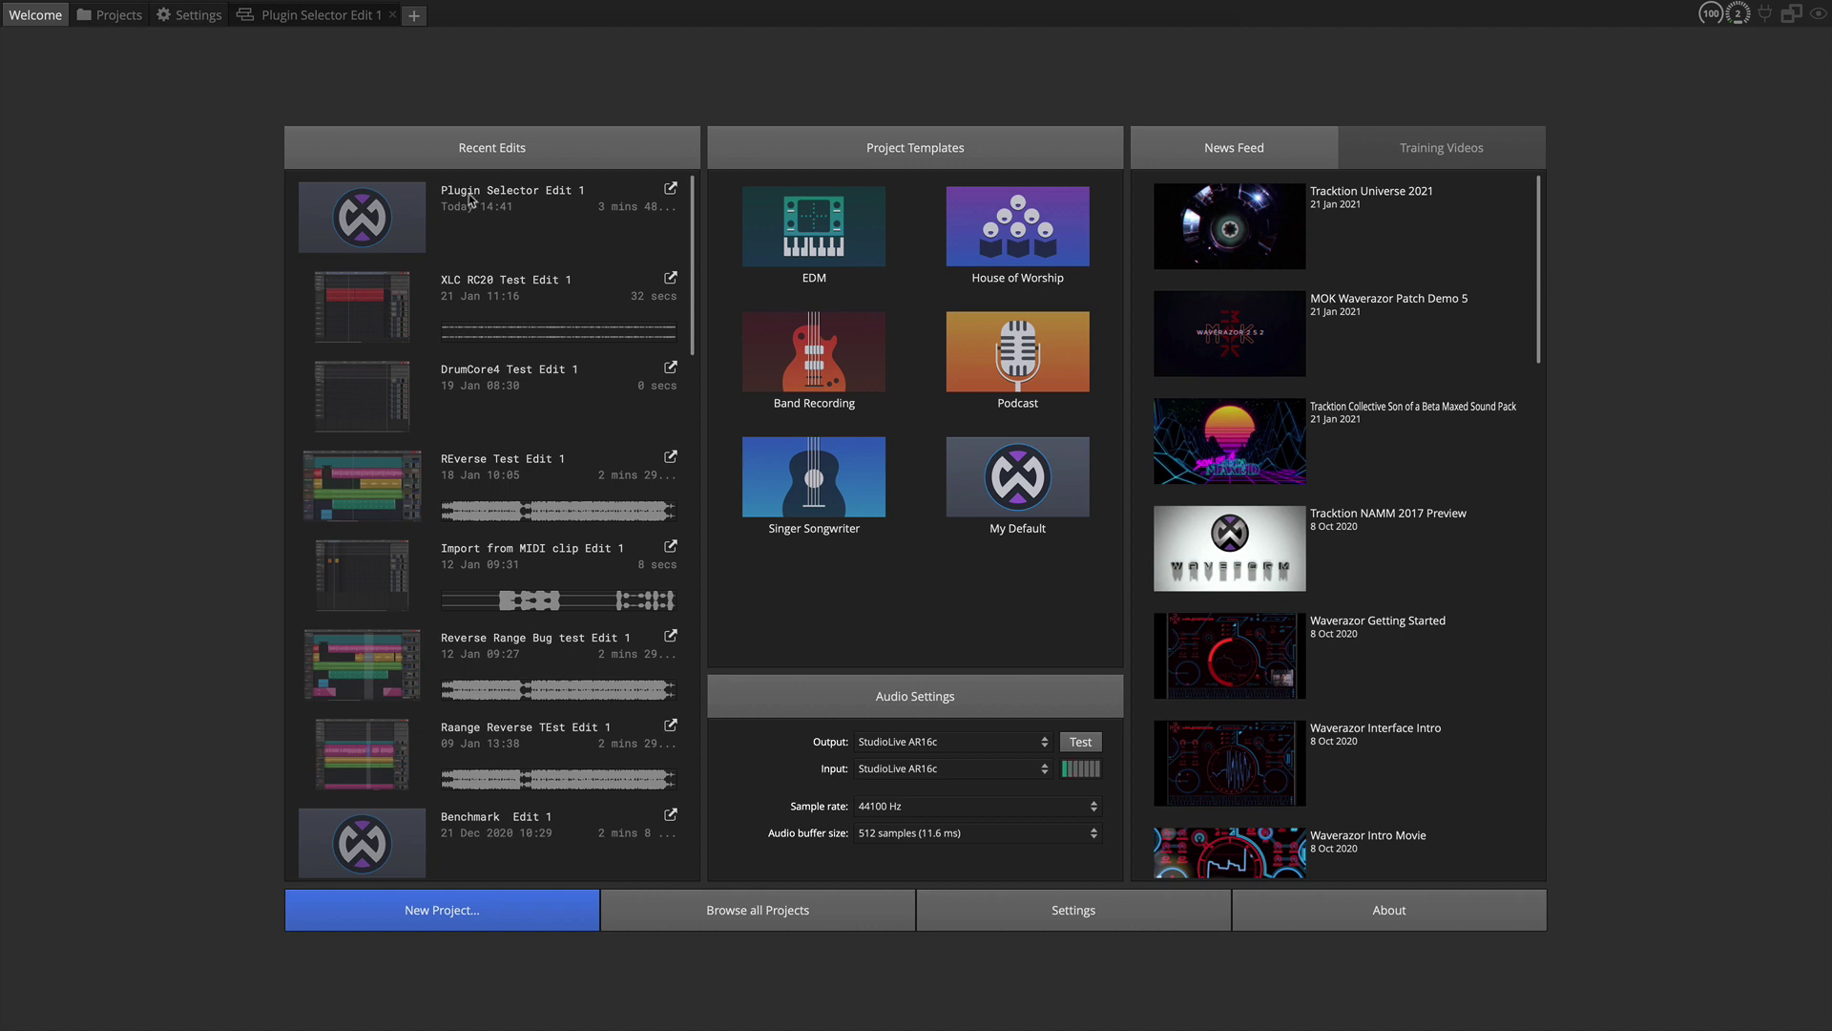
- Switch to the Plugin Selector Edit 1 edit and bring up the options for Guitar Left's 4-Band Equaliser
{"action": "left_click", "coordinate": [324, 20]}
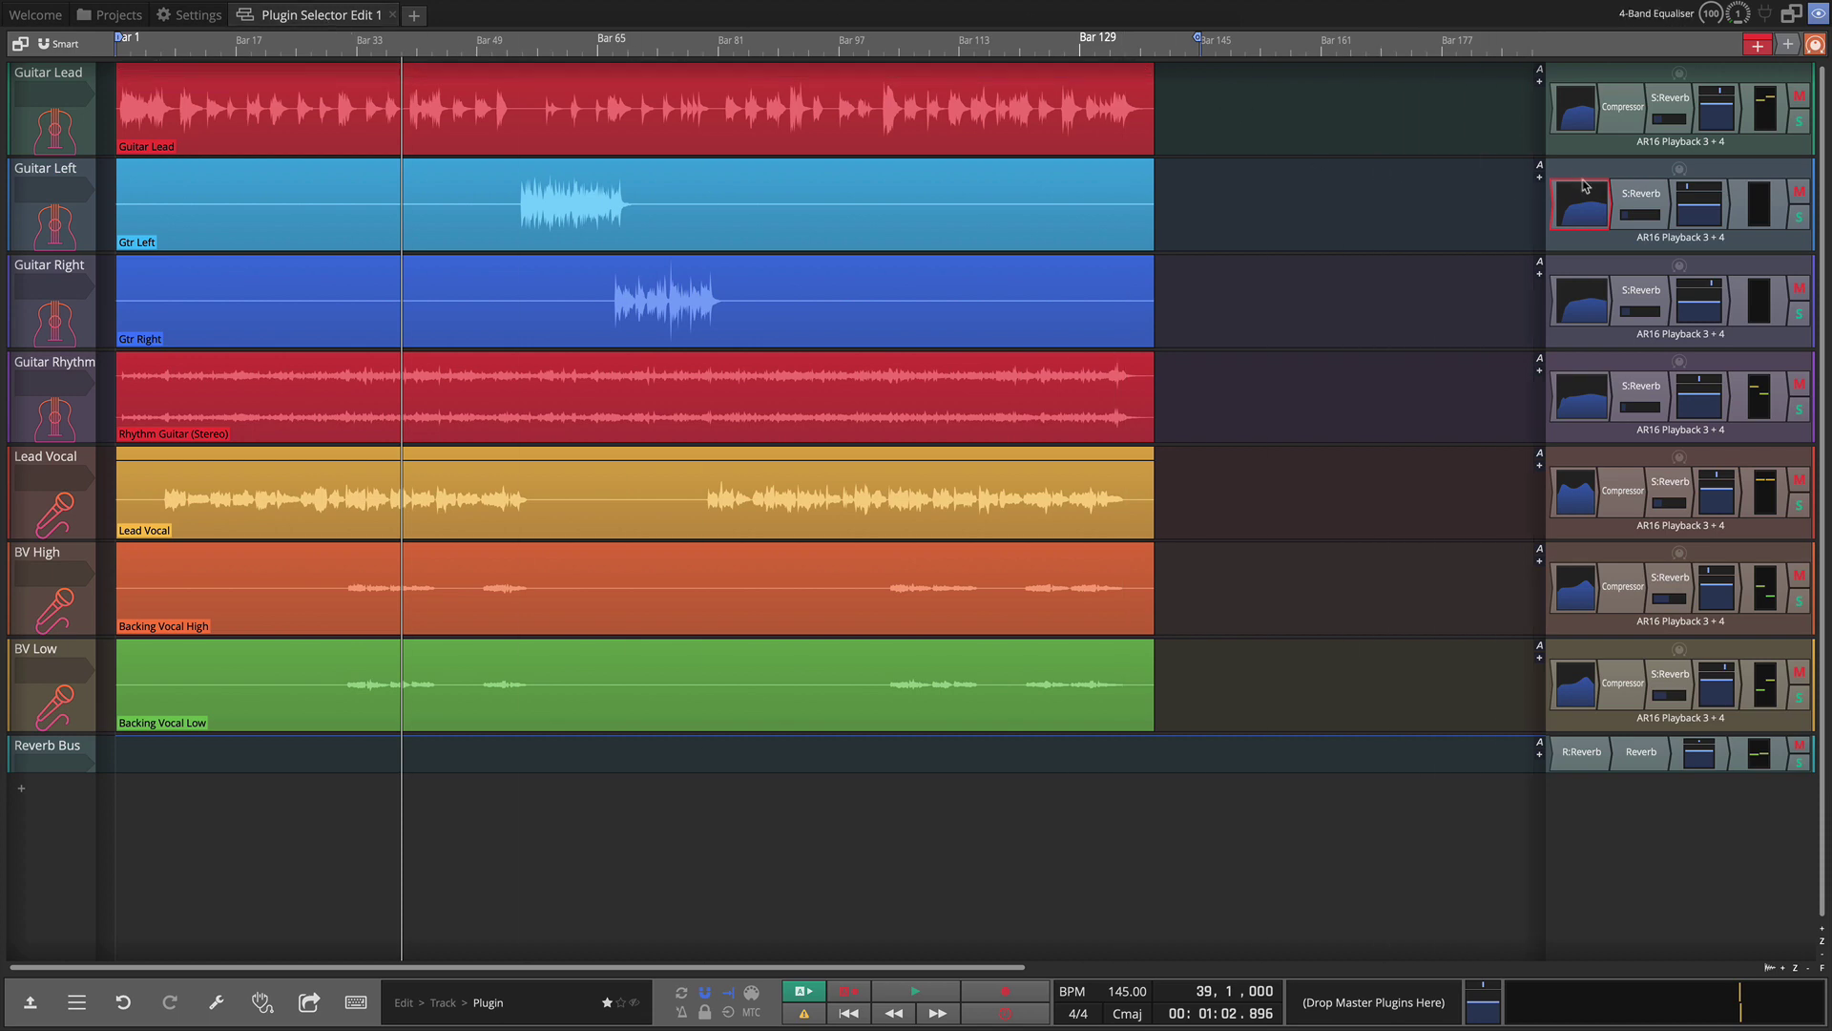
{"action": "left_click", "coordinate": [1576, 146]}
{"action": "left_click", "coordinate": [1576, 150]}
{"action": "right_click", "coordinate": [1558, 195]}
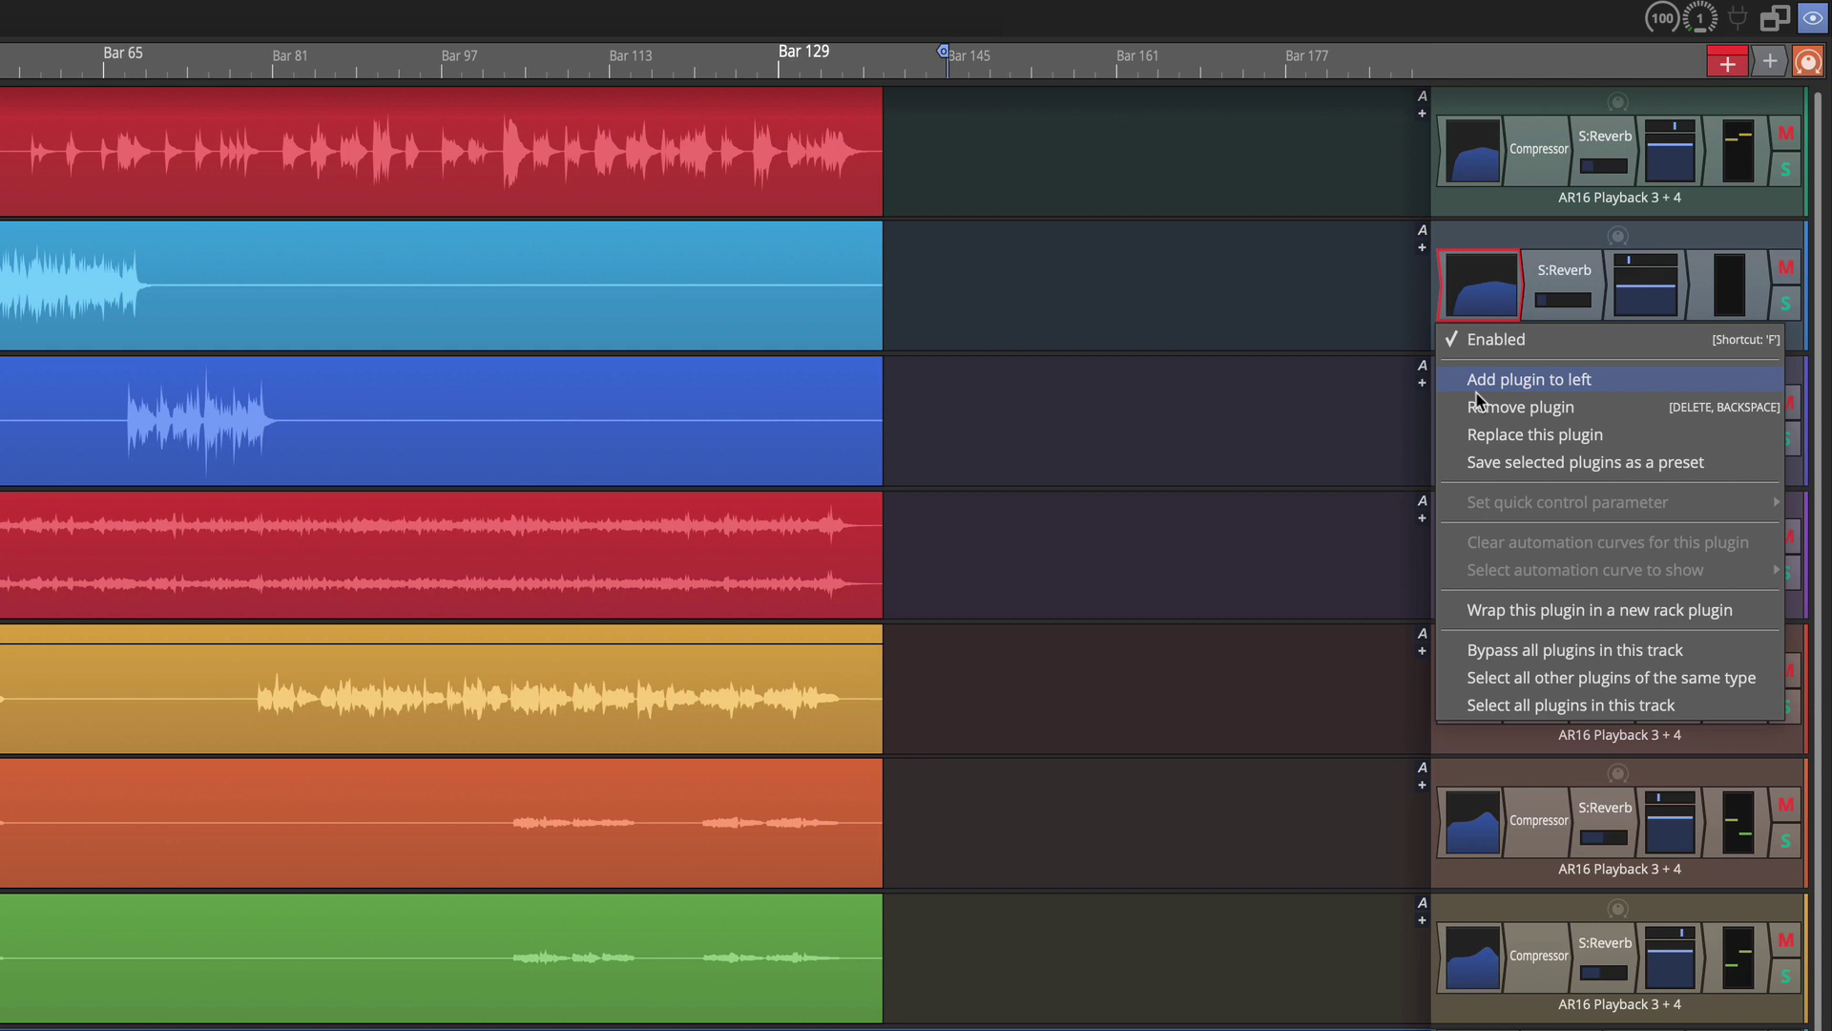
- Choose Add plugin to left on the equaliser and browse the Favourites and Waveform plugin submenus
{"action": "left_click", "coordinate": [1476, 386]}
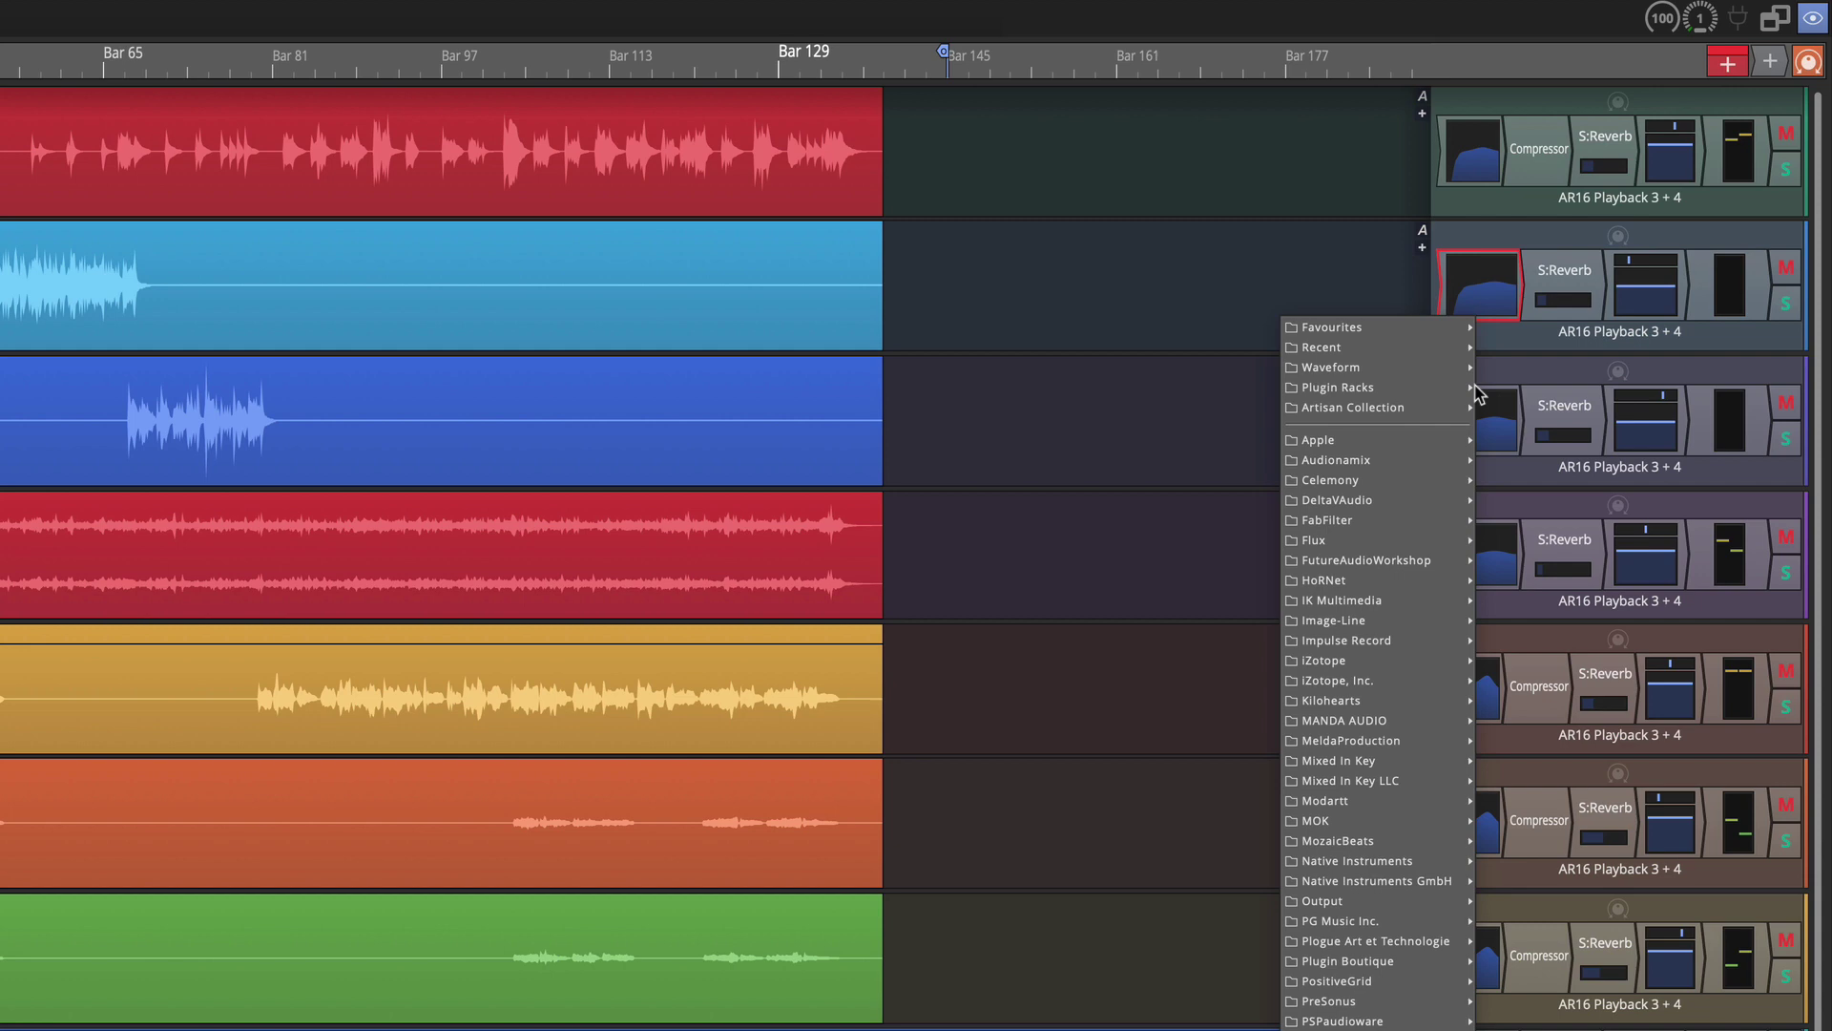
{"action": "mouse_move", "coordinate": [1384, 336]}
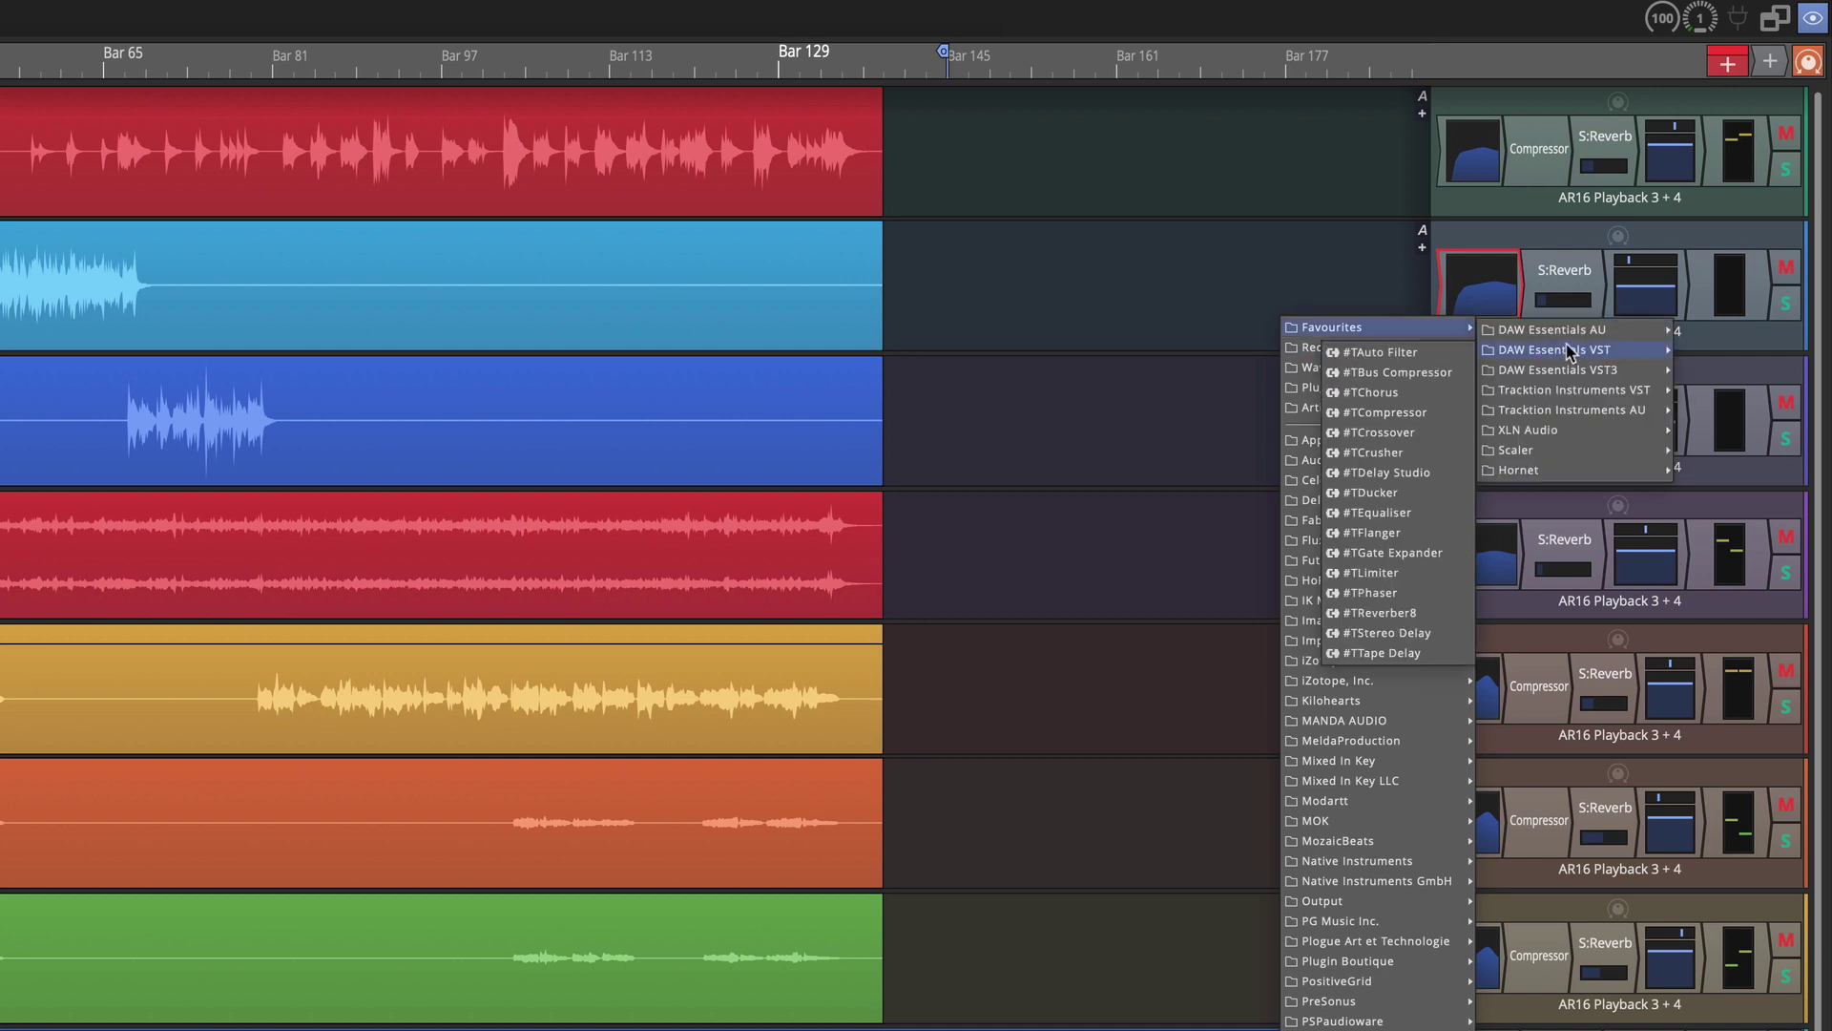
{"action": "mouse_move", "coordinate": [1558, 411]}
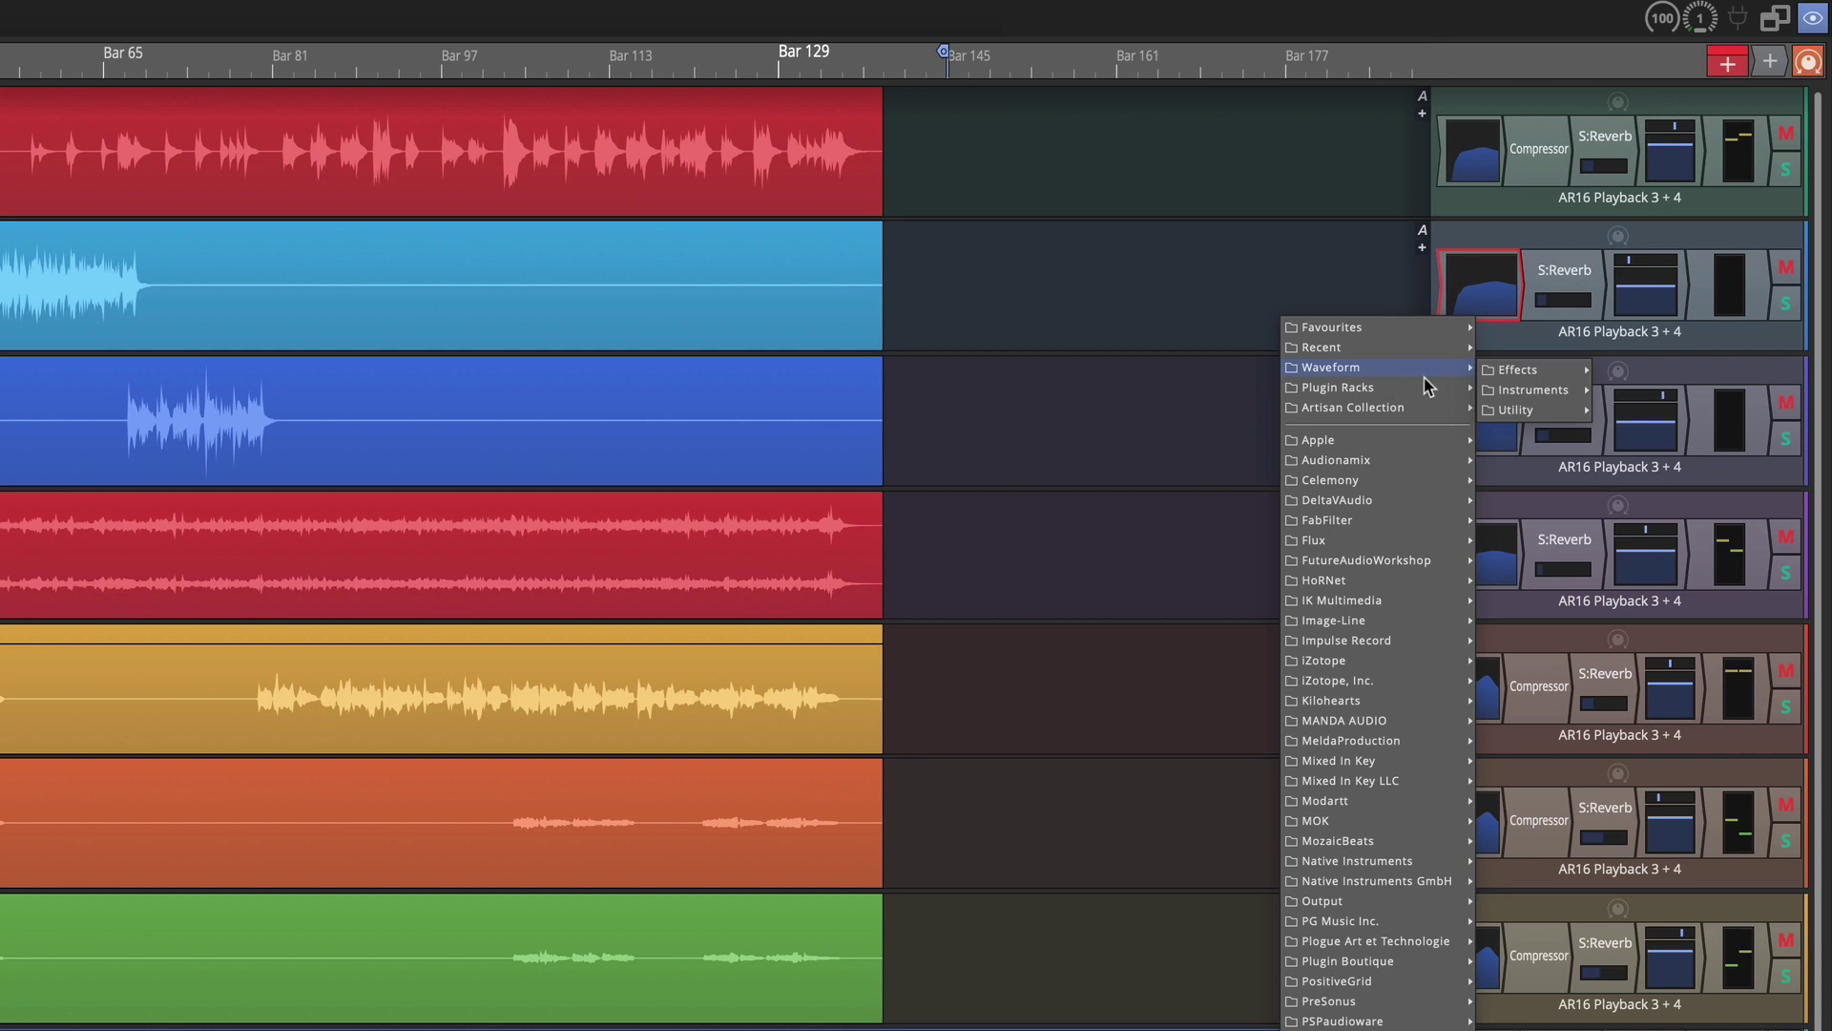
- Insert Waveform > Effects > Chorus at the start of Guitar Right's plugin chain
{"action": "mouse_move", "coordinate": [1527, 378]}
{"action": "left_click", "coordinate": [1286, 256]}
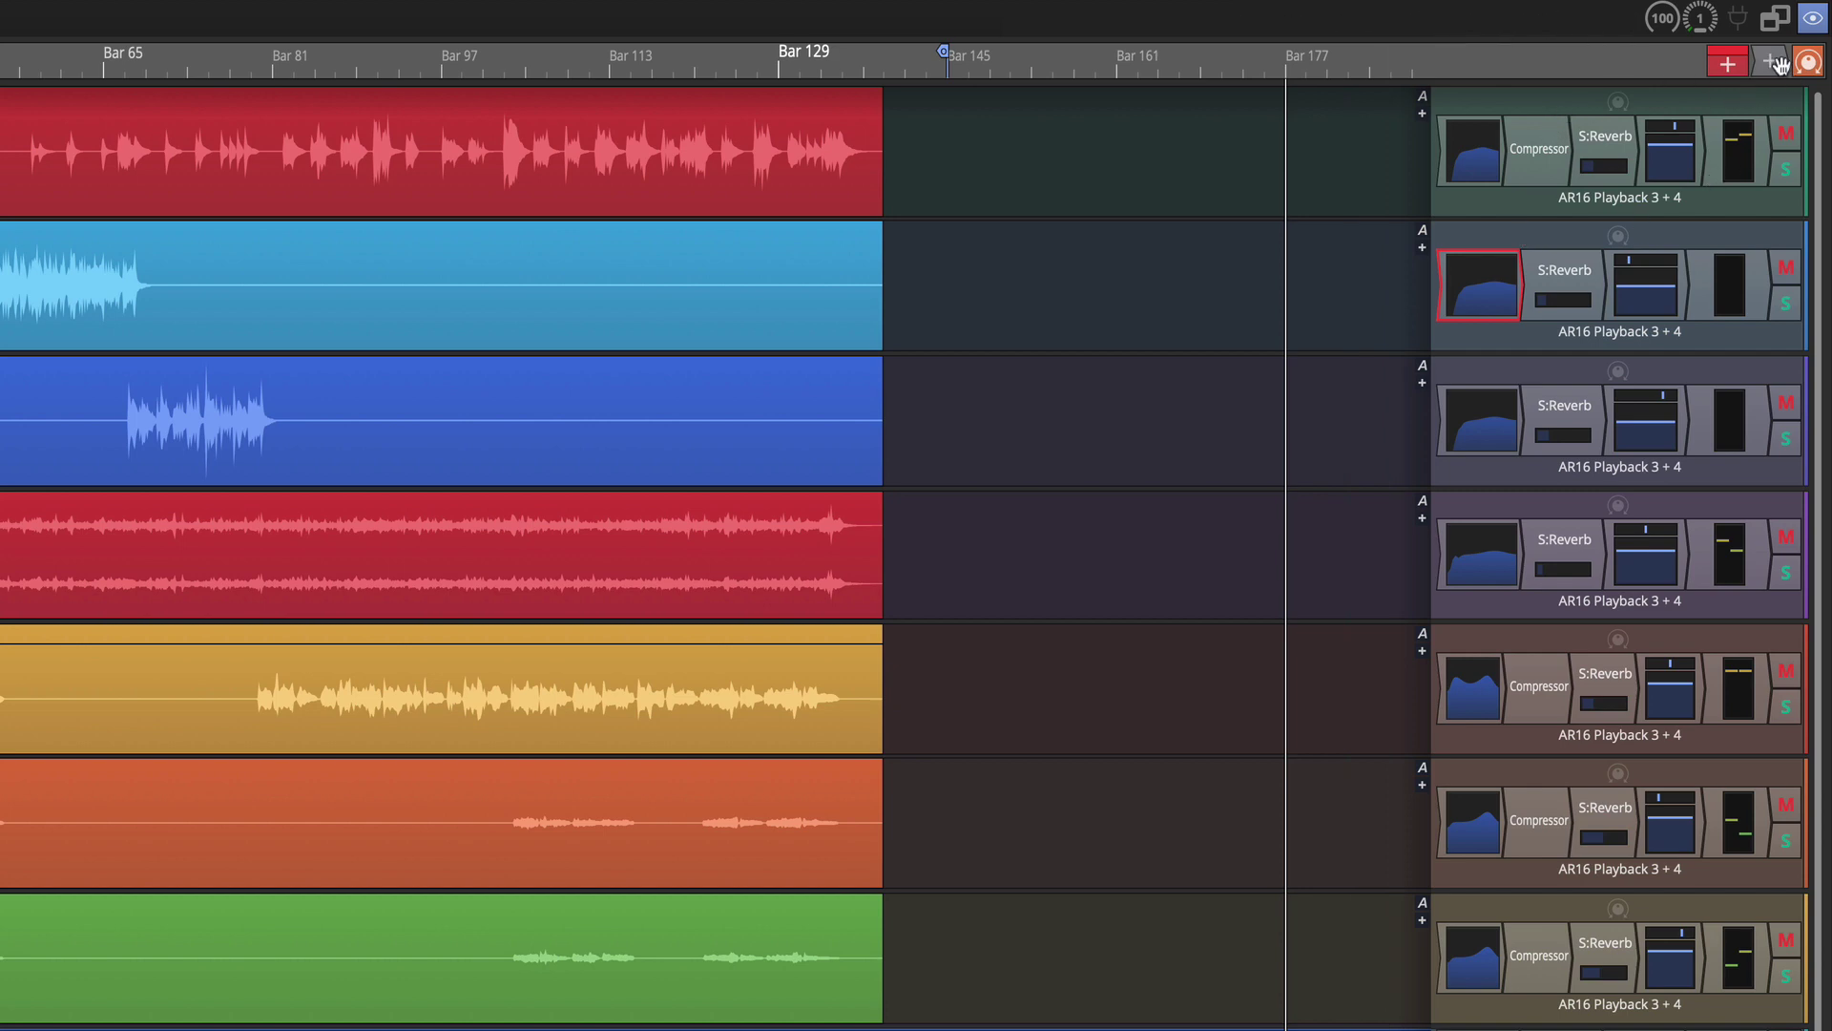
{"action": "left_click_drag", "start_coordinate": [1773, 61], "coordinate": [1437, 400]}
{"action": "mouse_move", "coordinate": [1398, 368]}
{"action": "mouse_move", "coordinate": [1496, 376]}
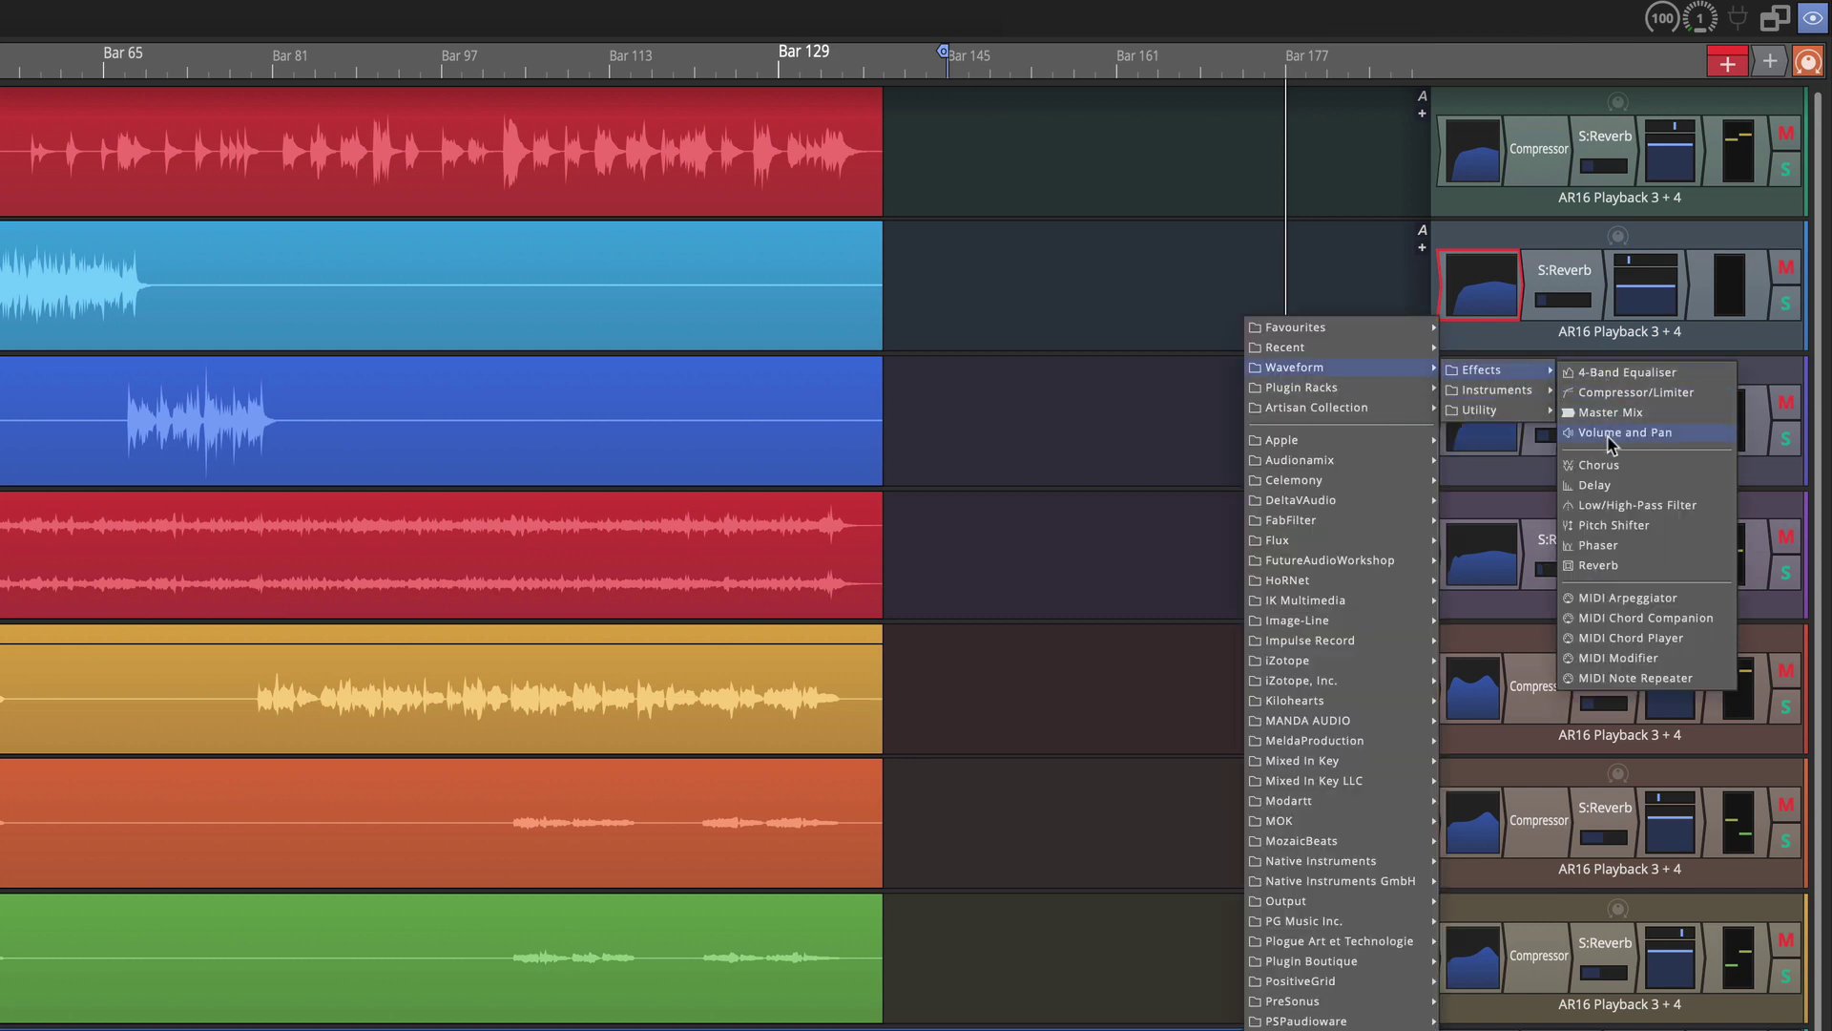
{"action": "left_click", "coordinate": [1634, 468]}
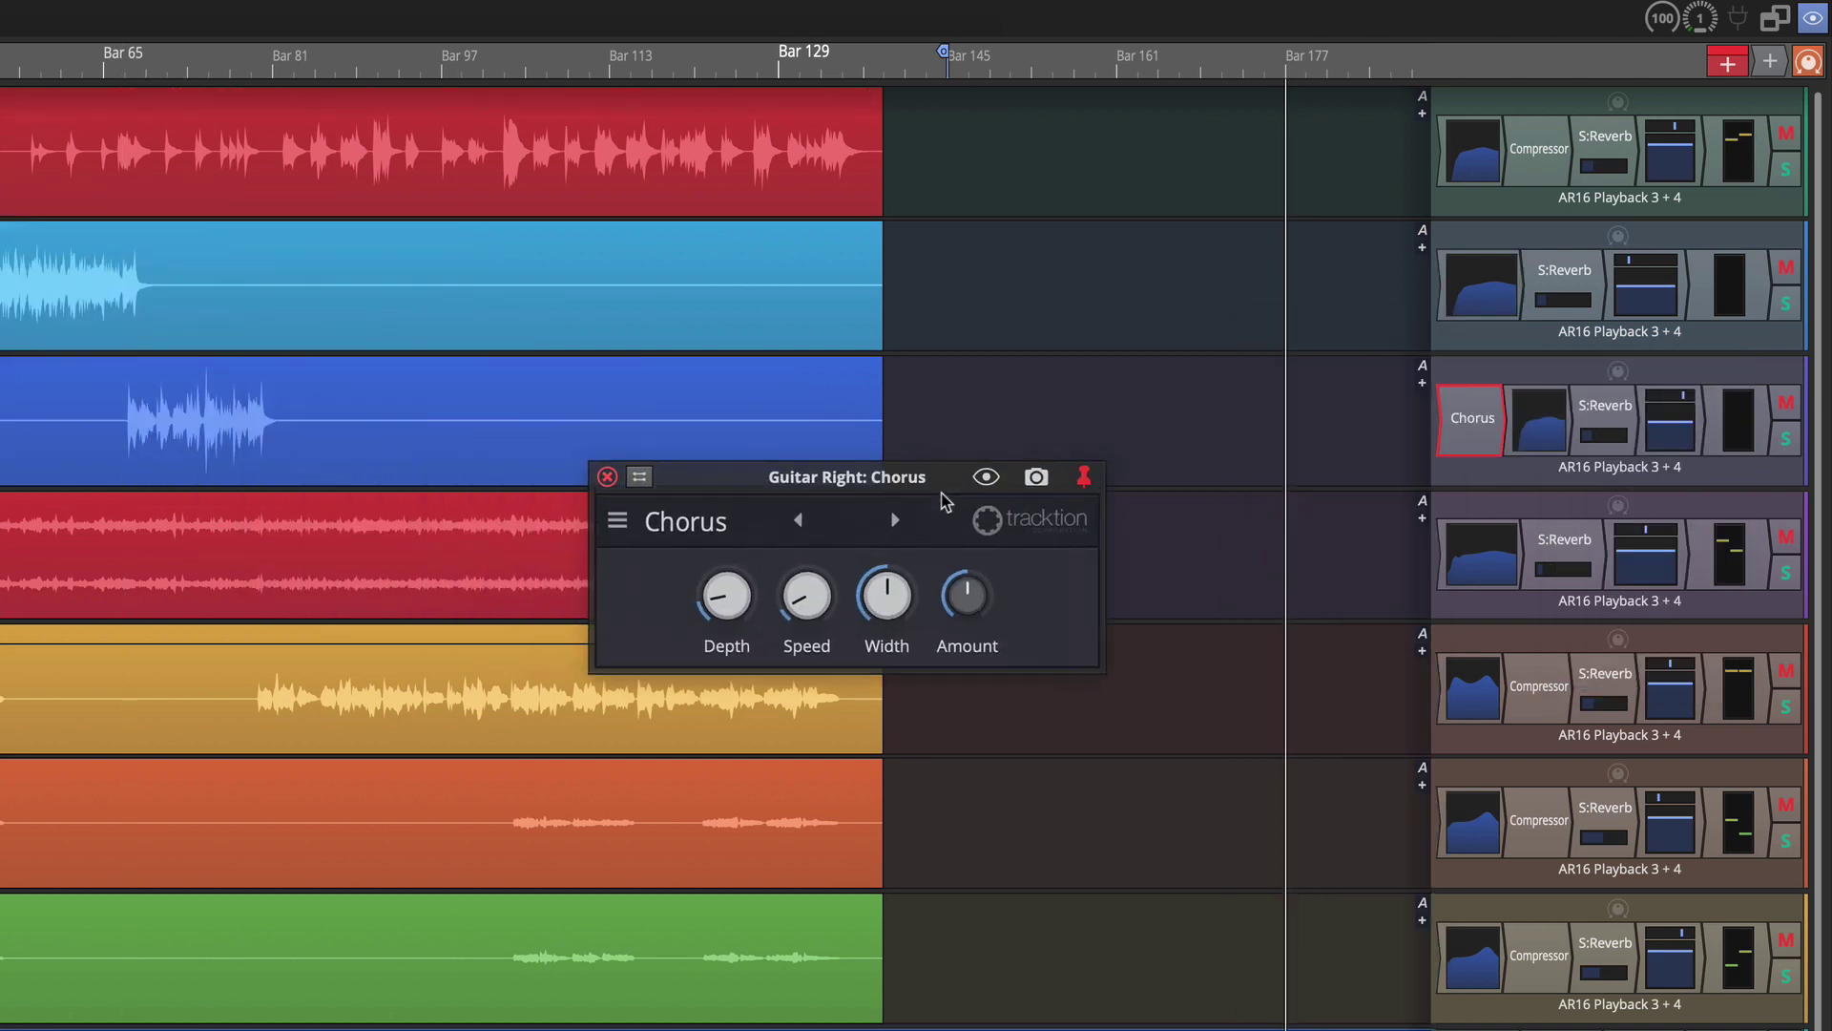
{"action": "left_click_drag", "start_coordinate": [951, 503], "coordinate": [1112, 523]}
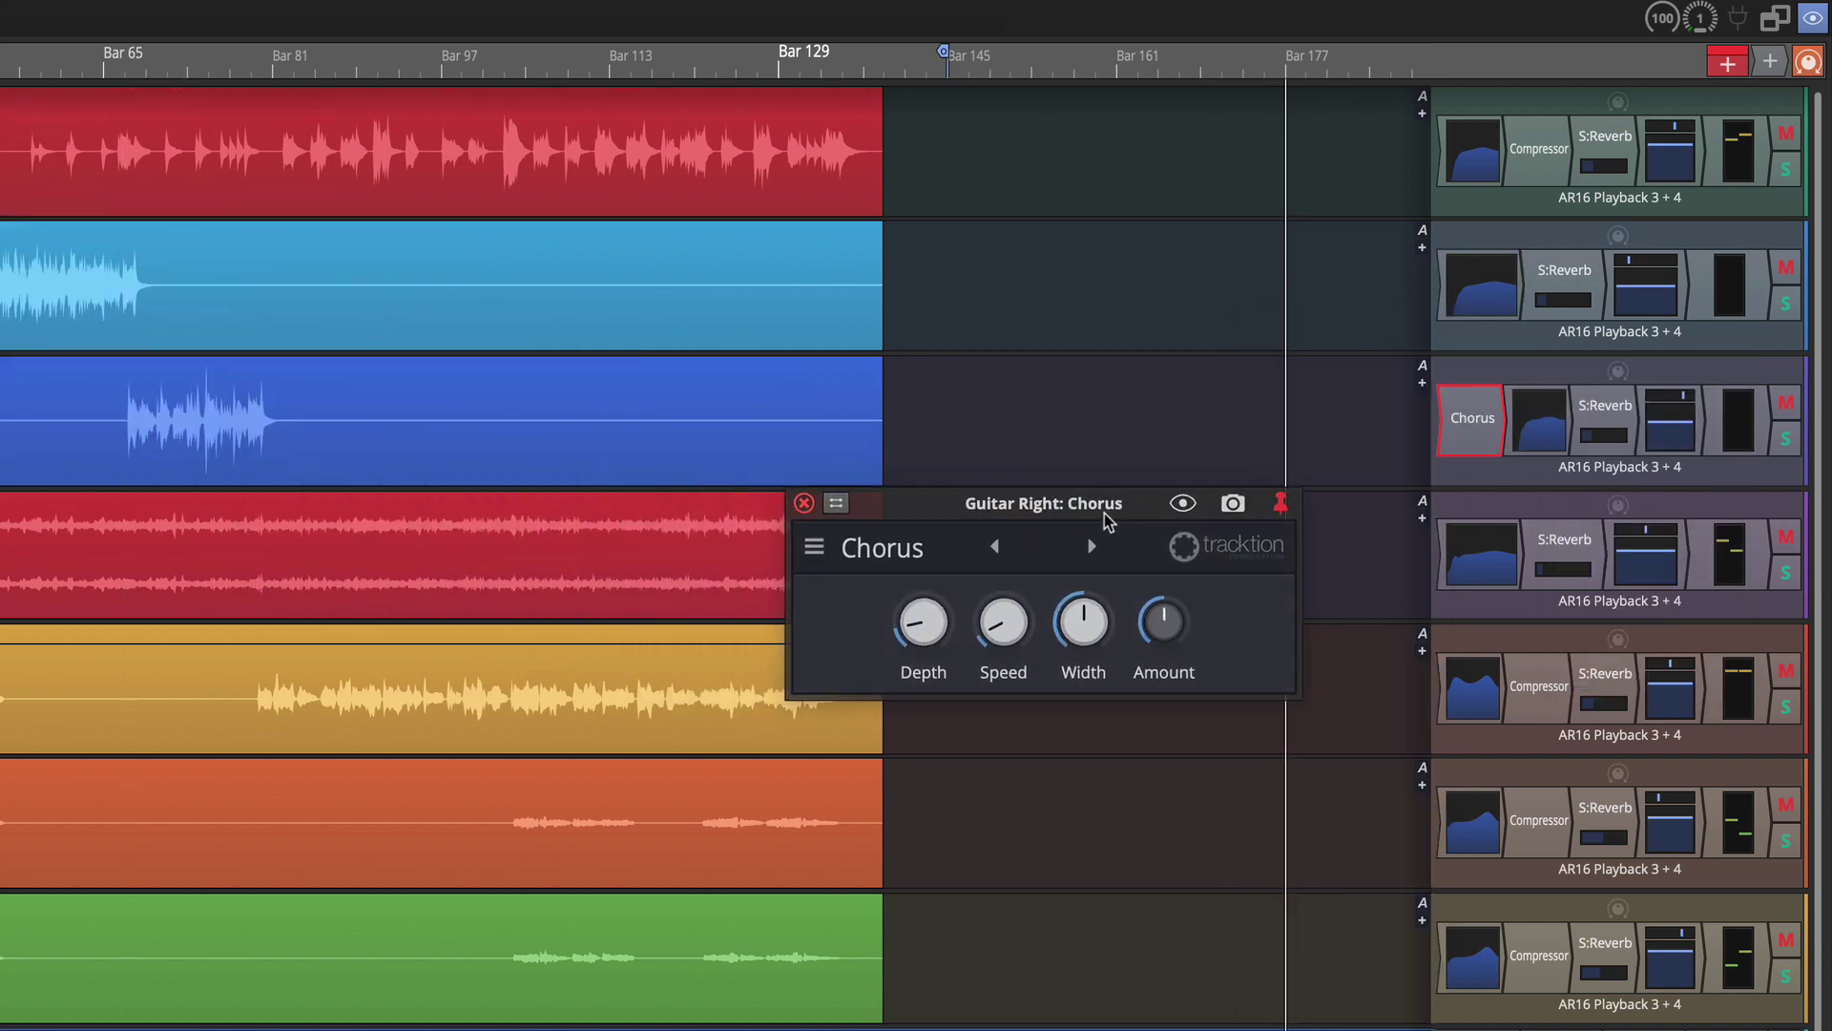
- Open the add-plugin list for Guitar Rhythm's equaliser, dismiss it unused, and close the Chorus window
{"action": "left_click", "coordinate": [1446, 558]}
{"action": "right_click", "coordinate": [1446, 557]}
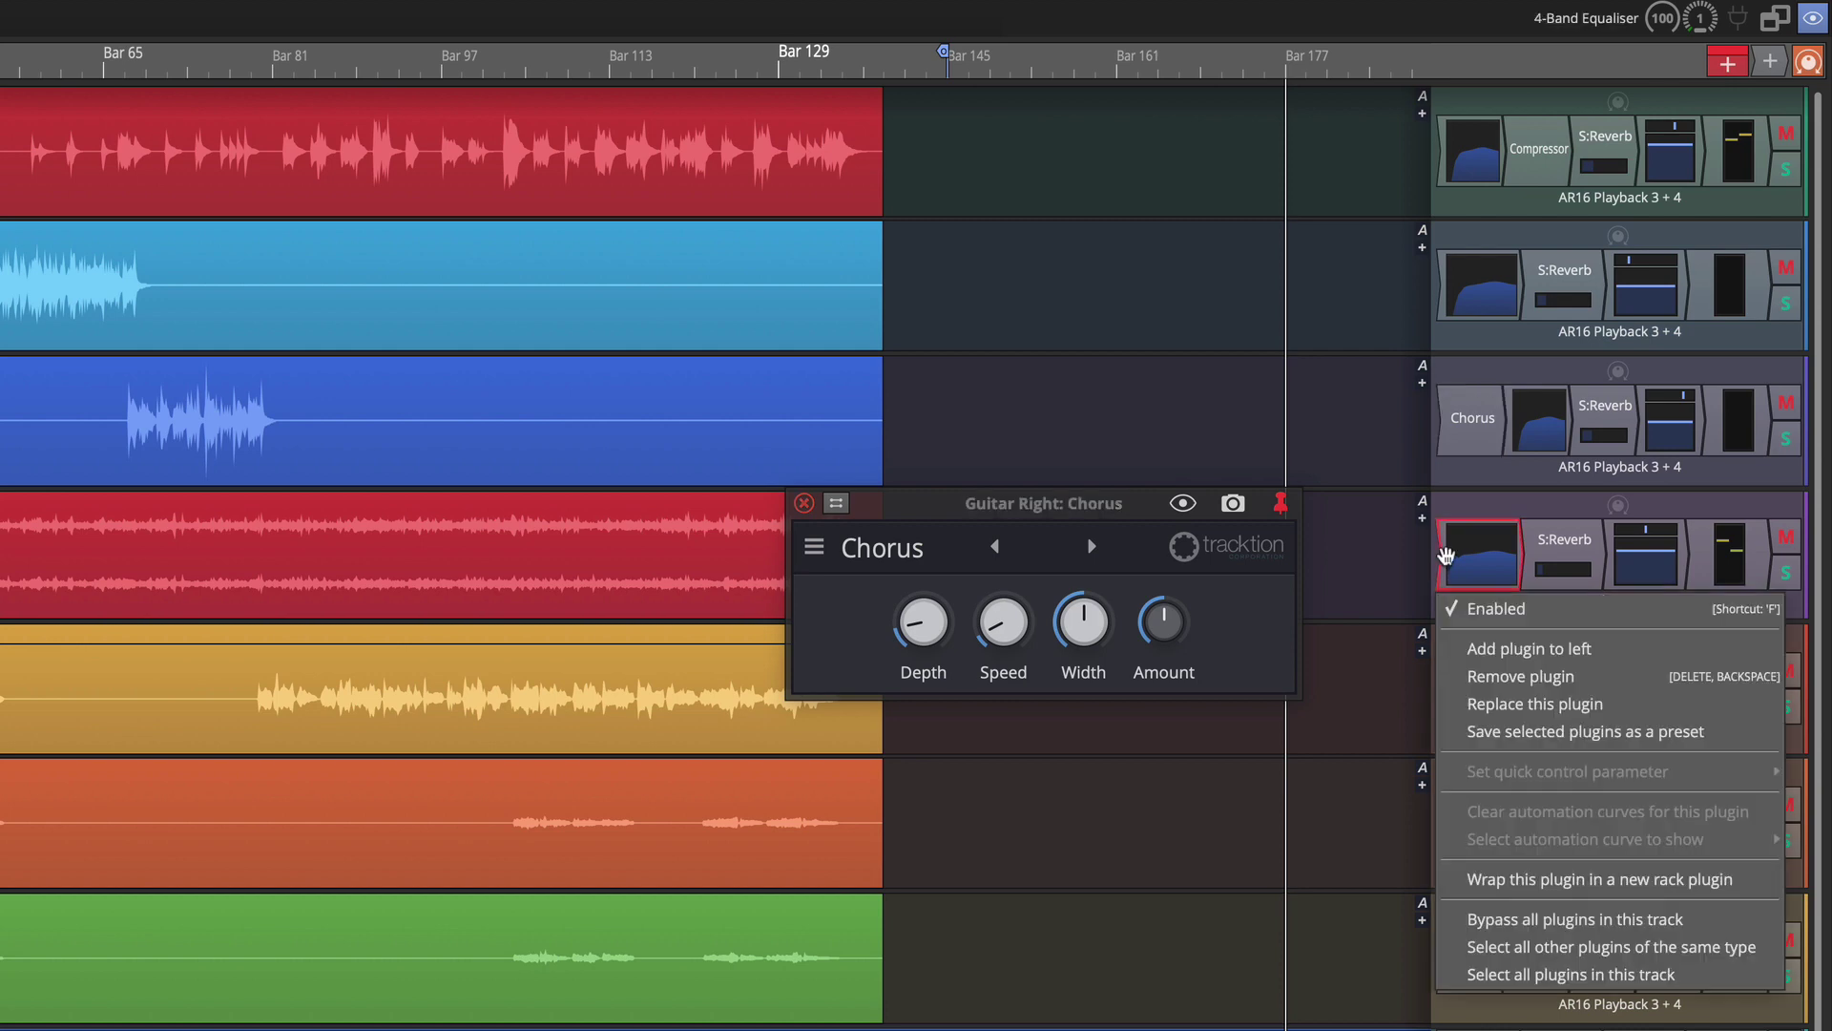
{"action": "left_click", "coordinate": [1463, 646]}
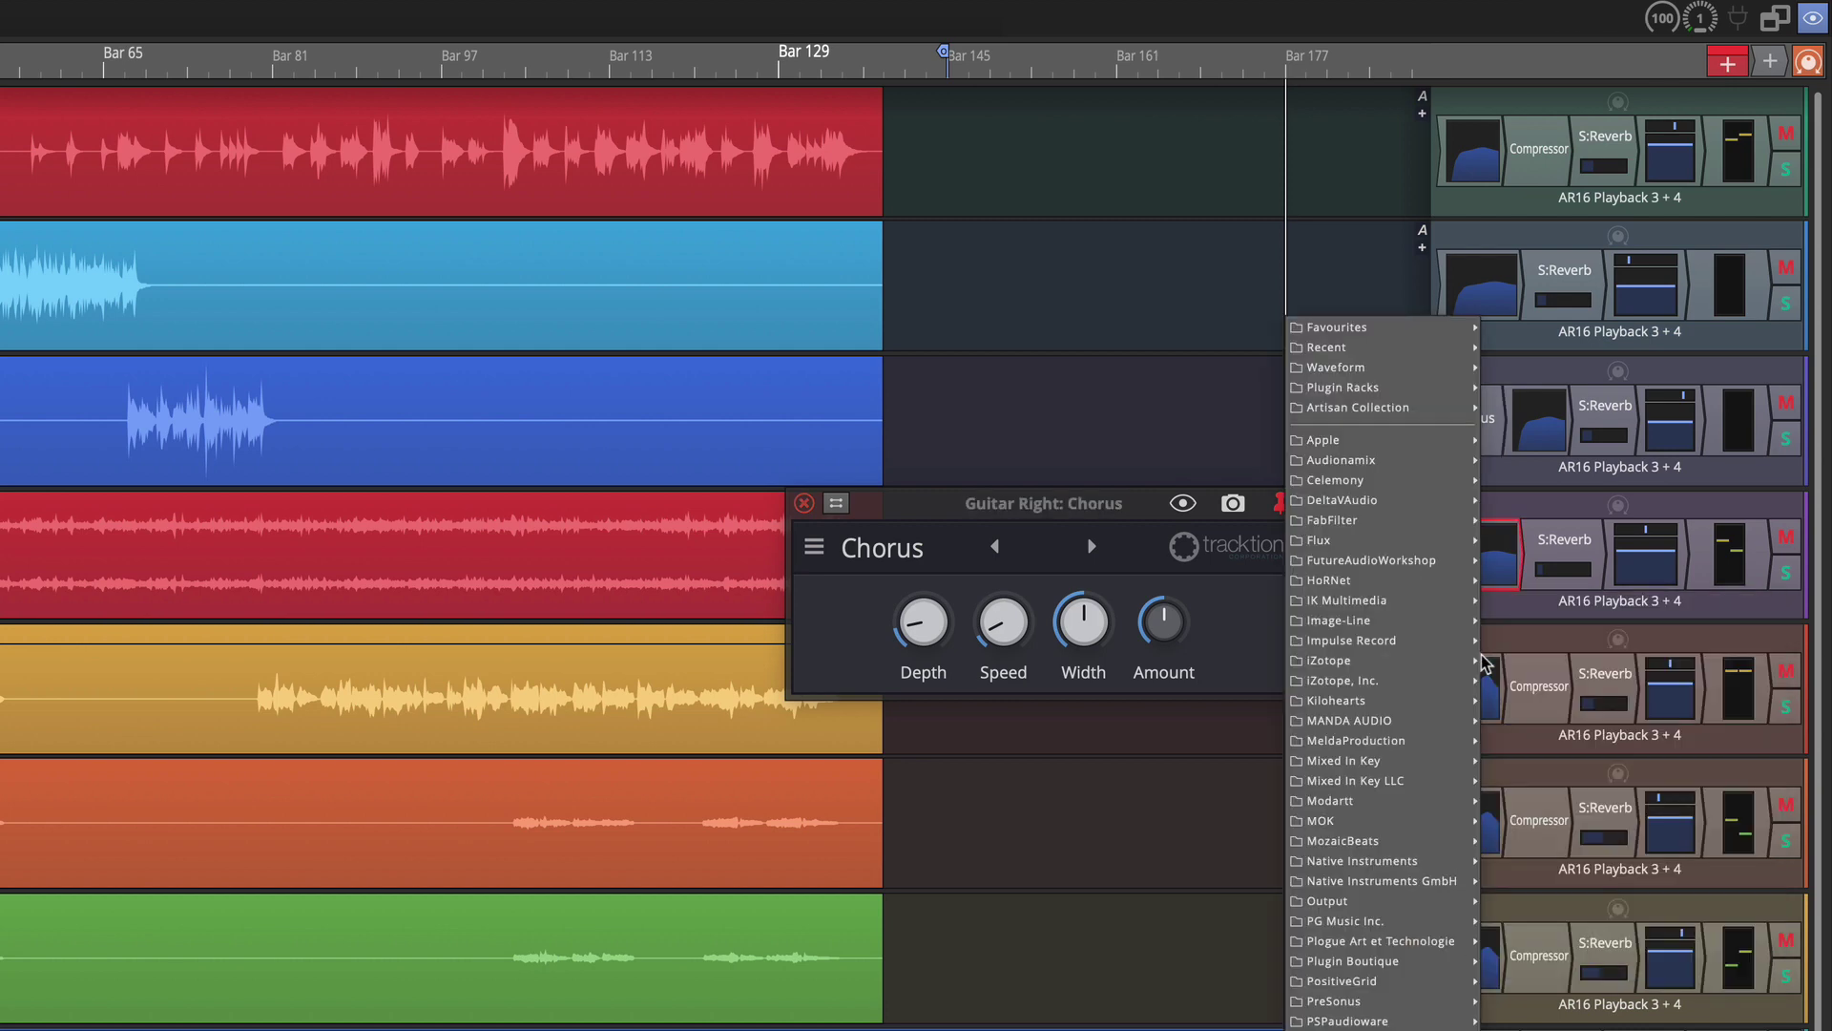
{"action": "left_click", "coordinate": [804, 506]}
{"action": "left_click", "coordinate": [805, 504]}
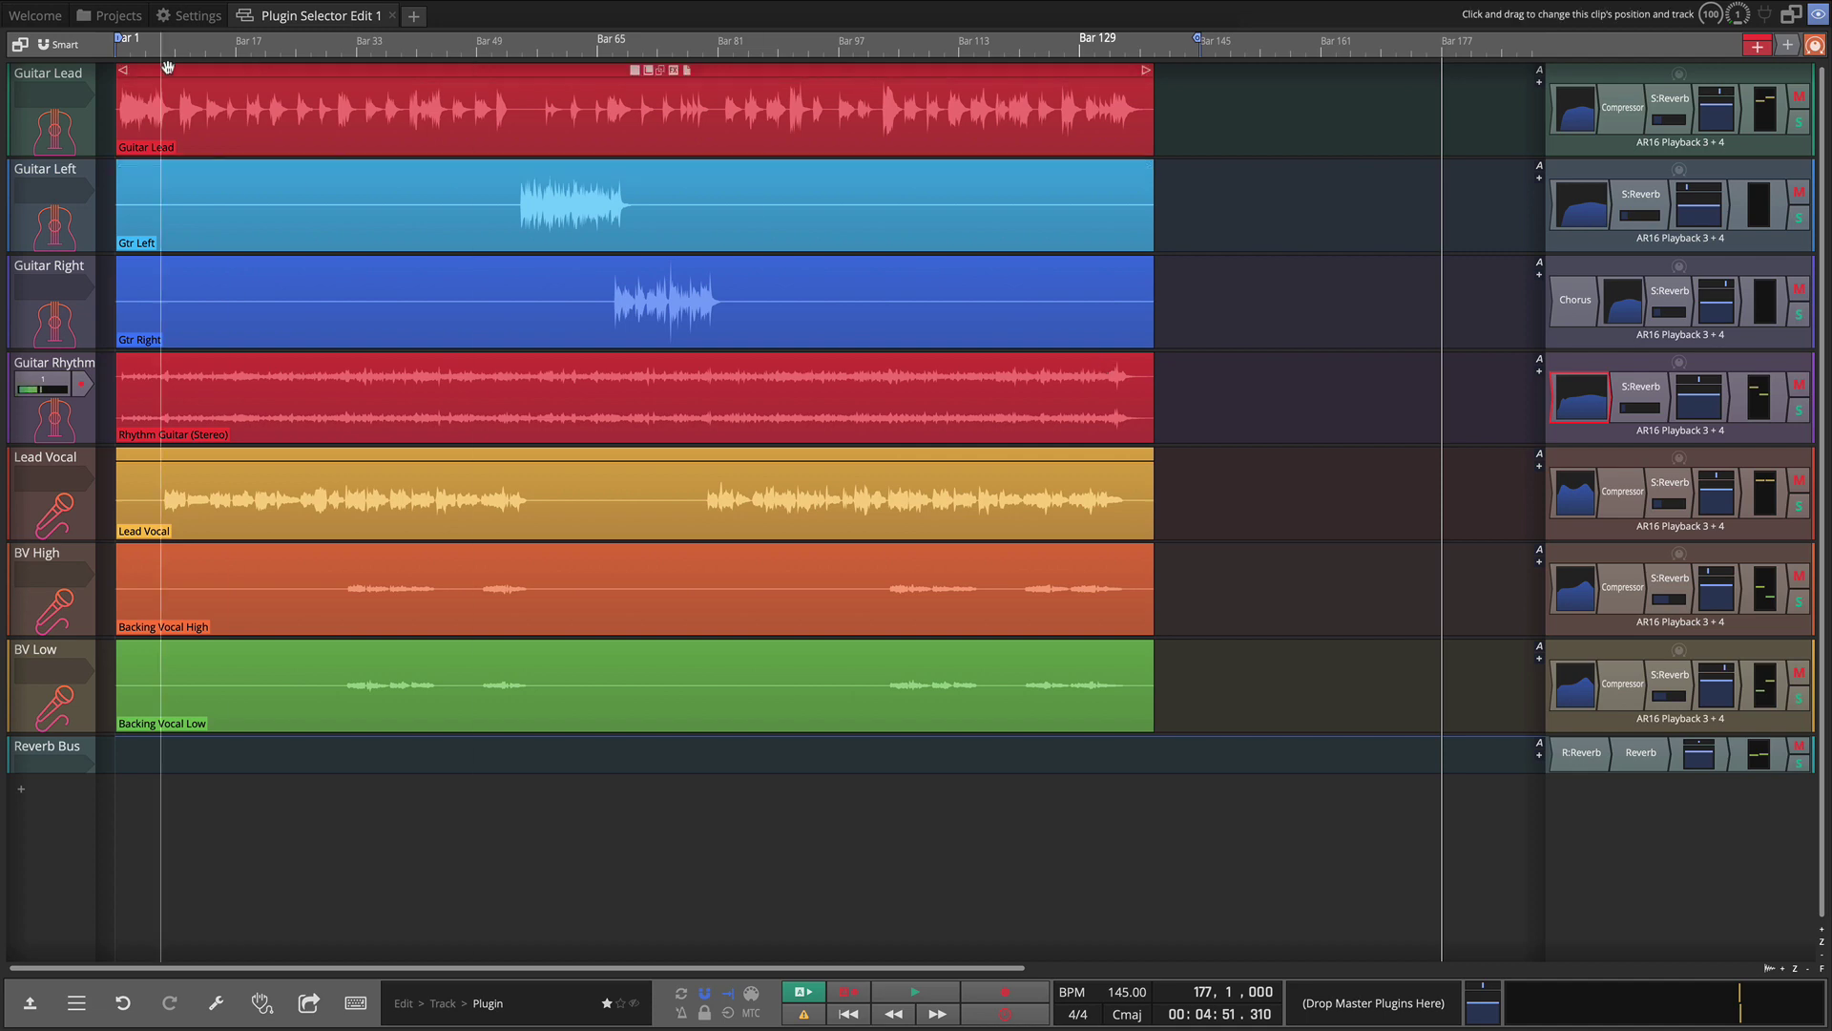
- Go to the Settings Plugins page and review the Plugin selector choices, keeping Popup menu
{"action": "left_click", "coordinate": [198, 16]}
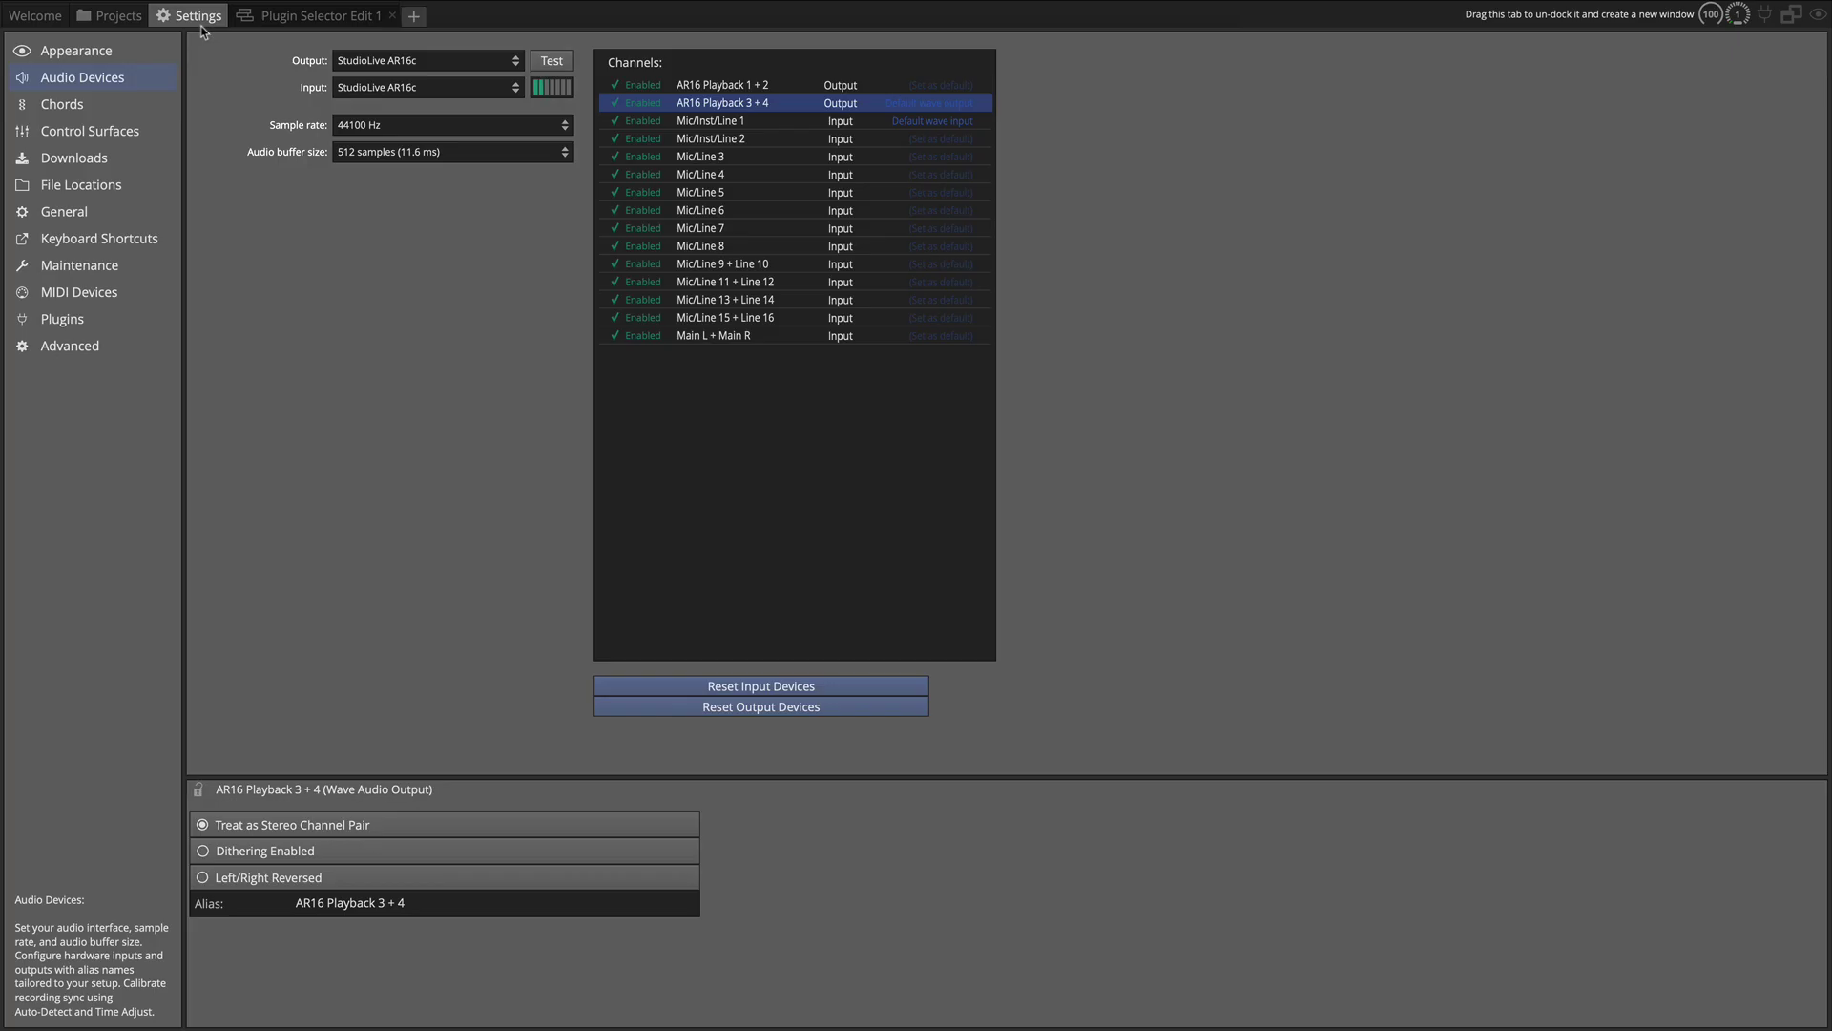
{"action": "left_click", "coordinate": [77, 321]}
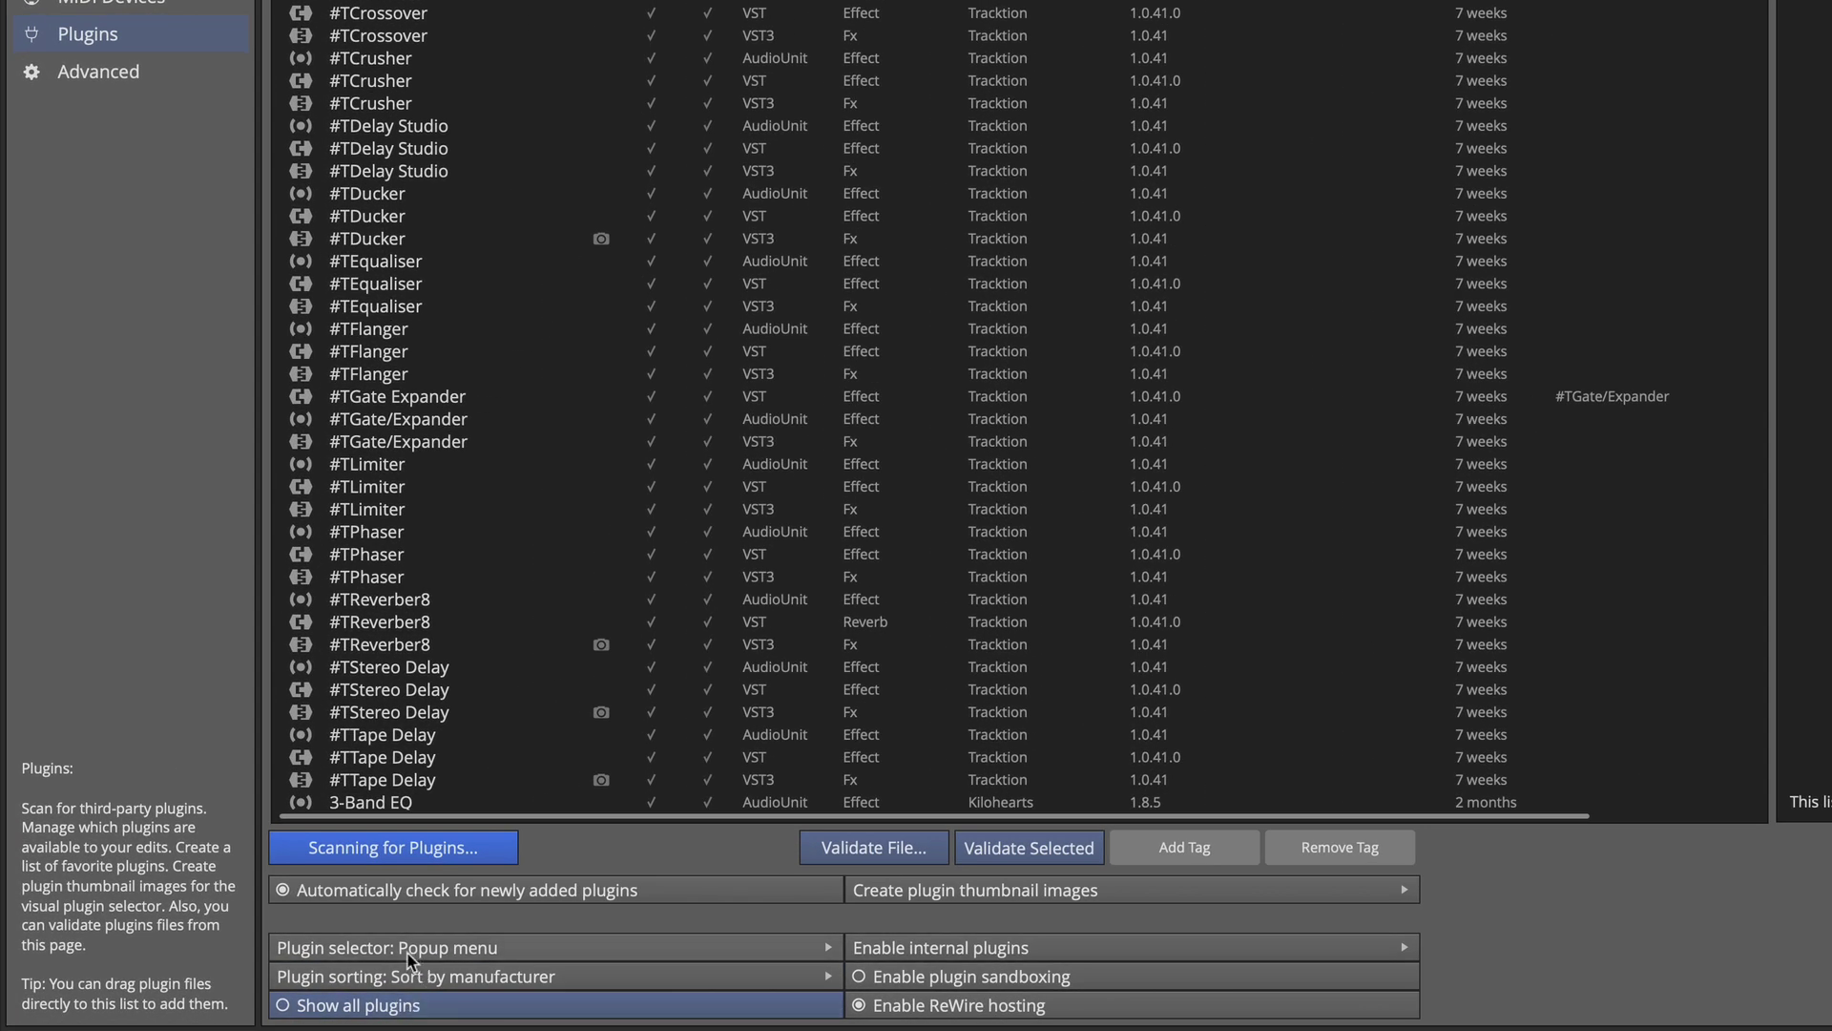
{"action": "left_click", "coordinate": [361, 954]}
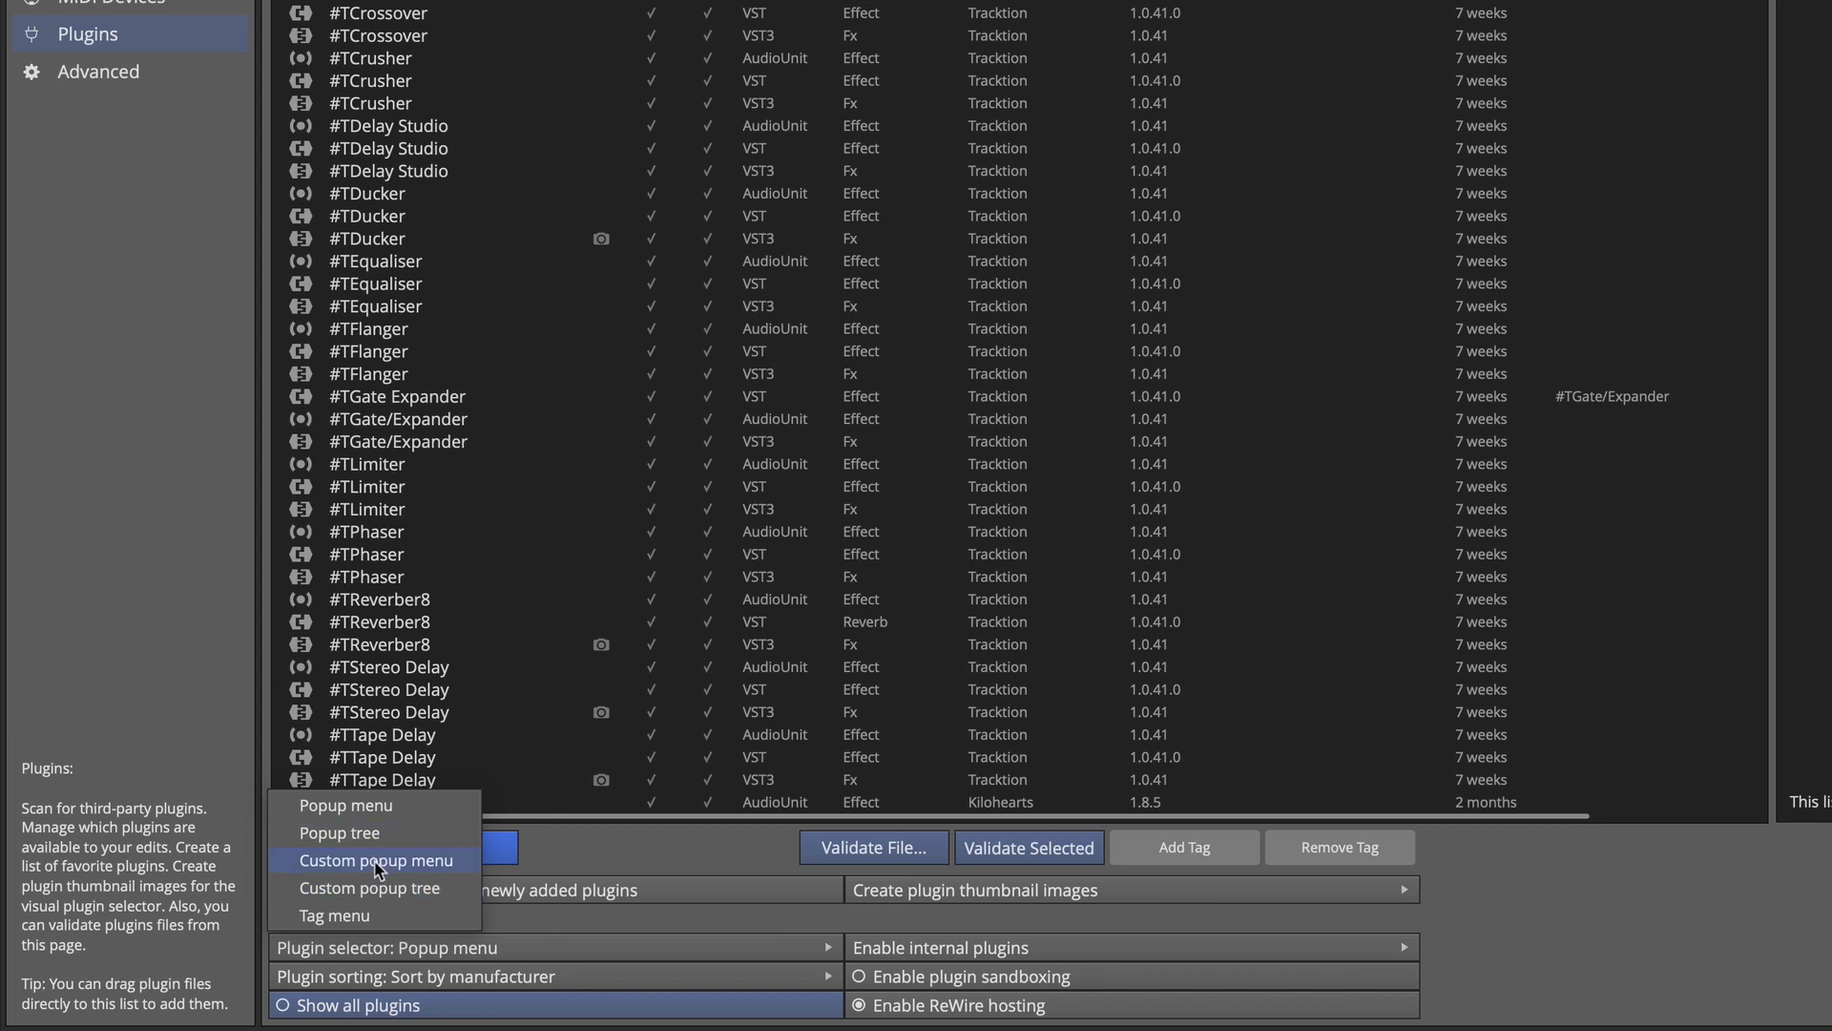
{"action": "left_click", "coordinate": [355, 812]}
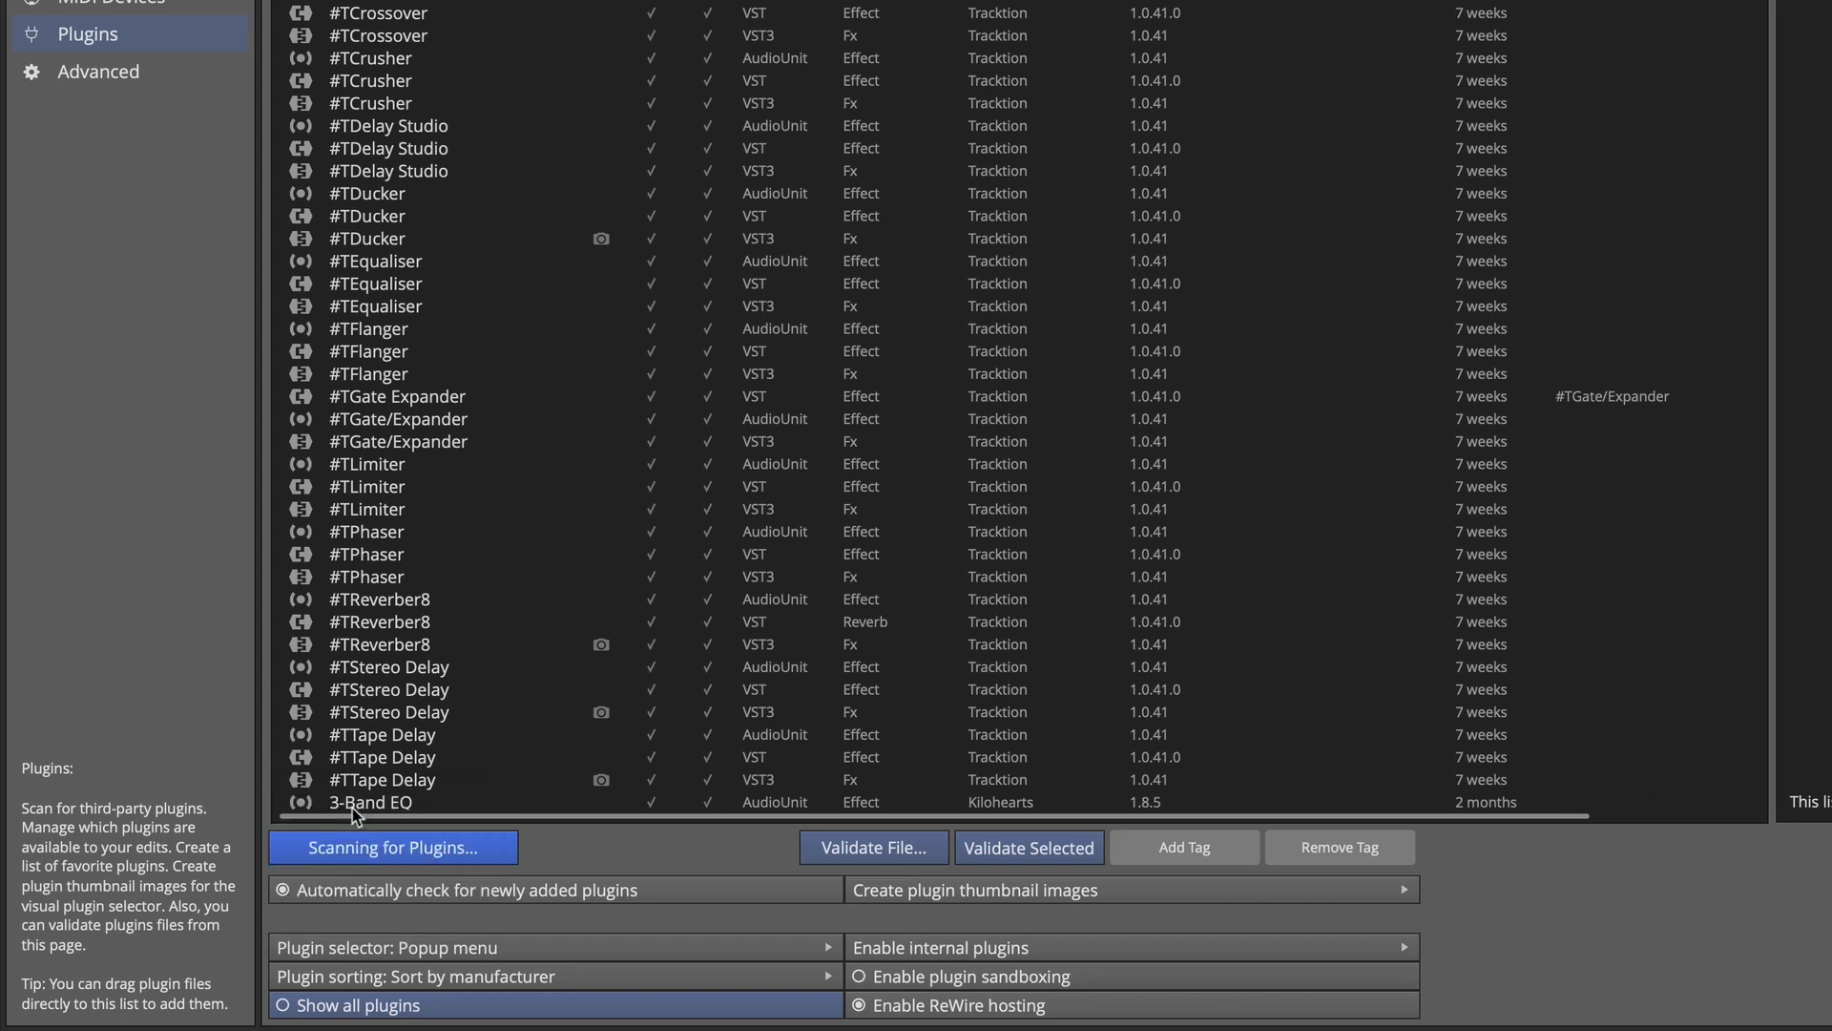
{"action": "left_click", "coordinate": [373, 977]}
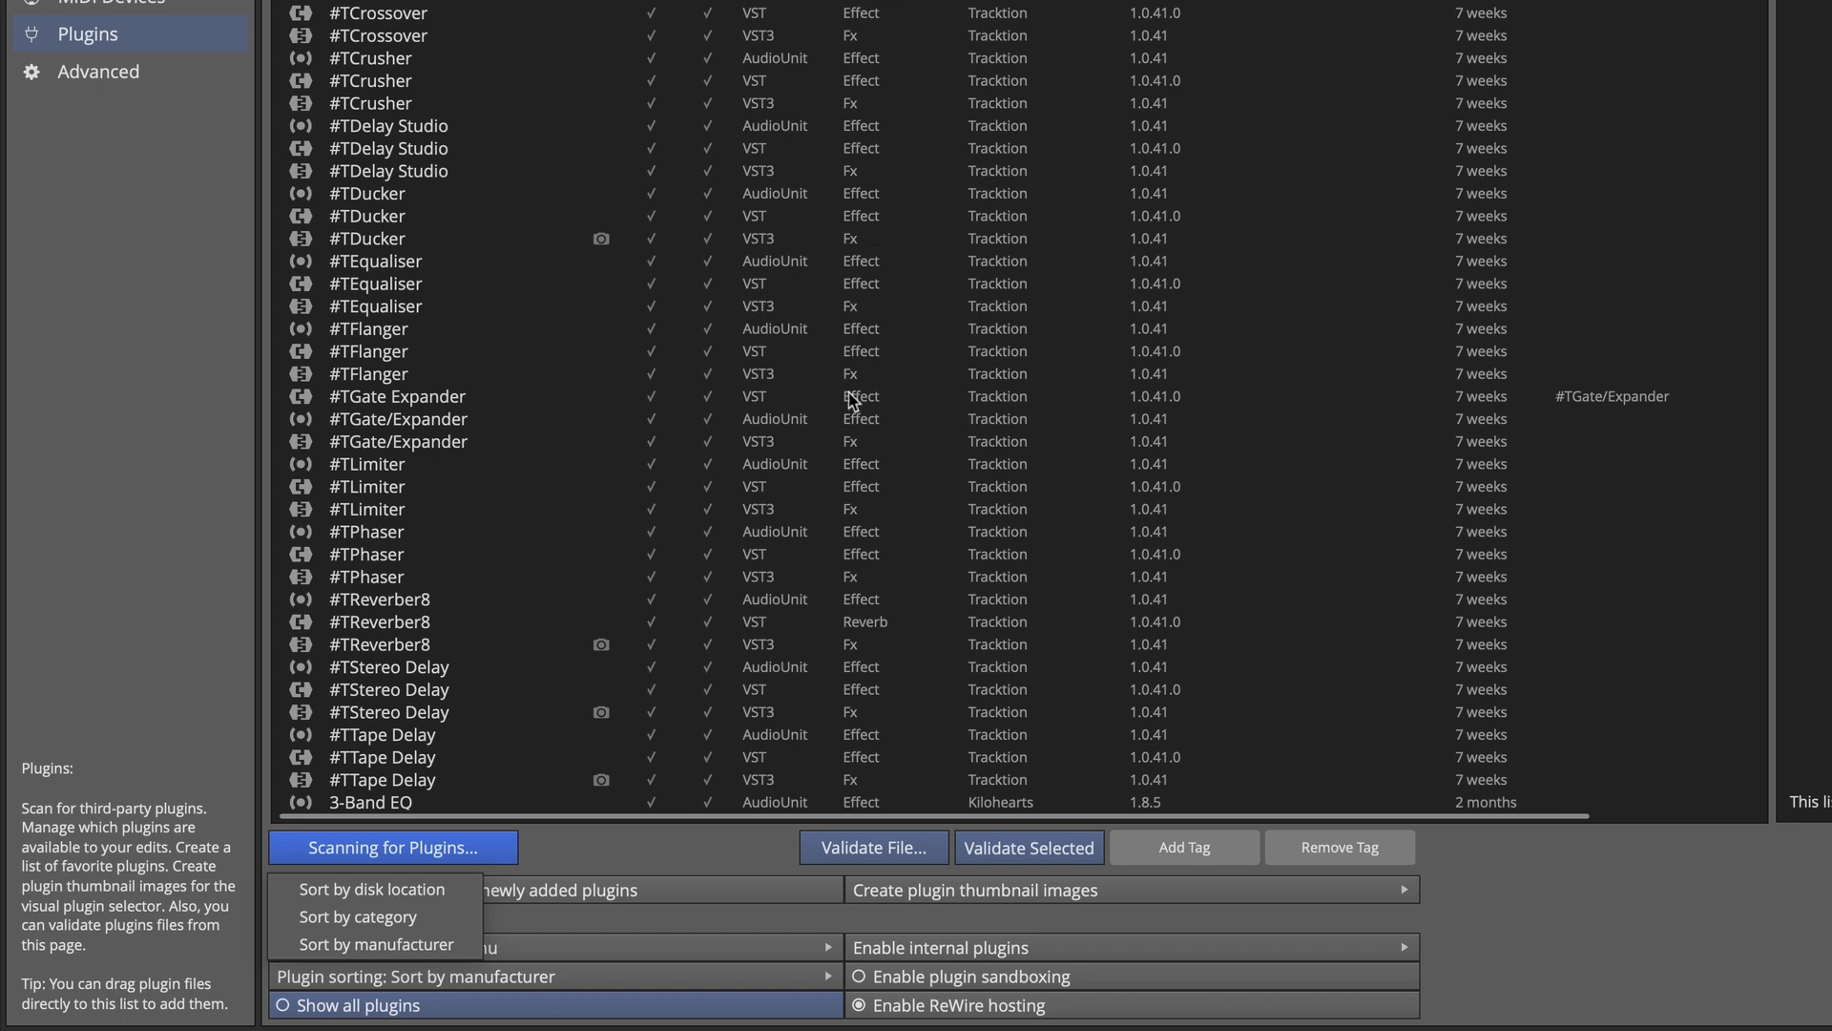
{"action": "left_click", "coordinate": [355, 948]}
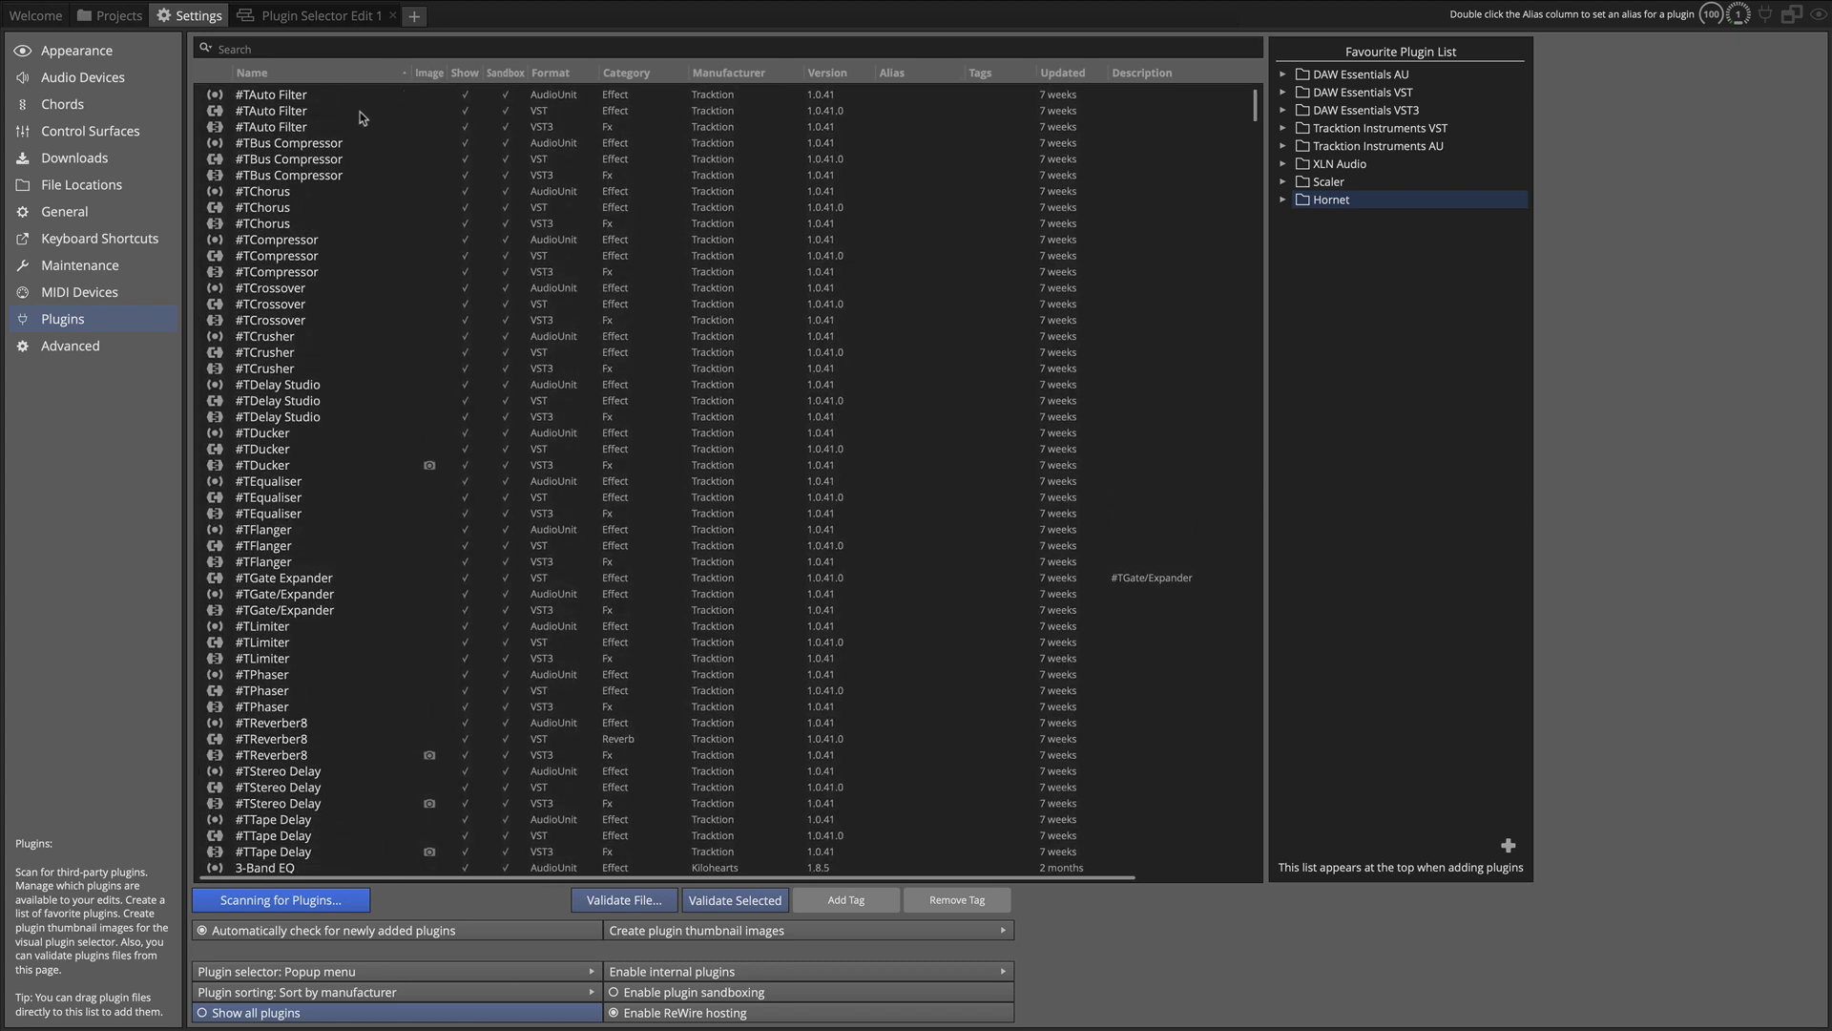
{"action": "left_click", "coordinate": [468, 95]}
{"action": "left_click", "coordinate": [468, 112]}
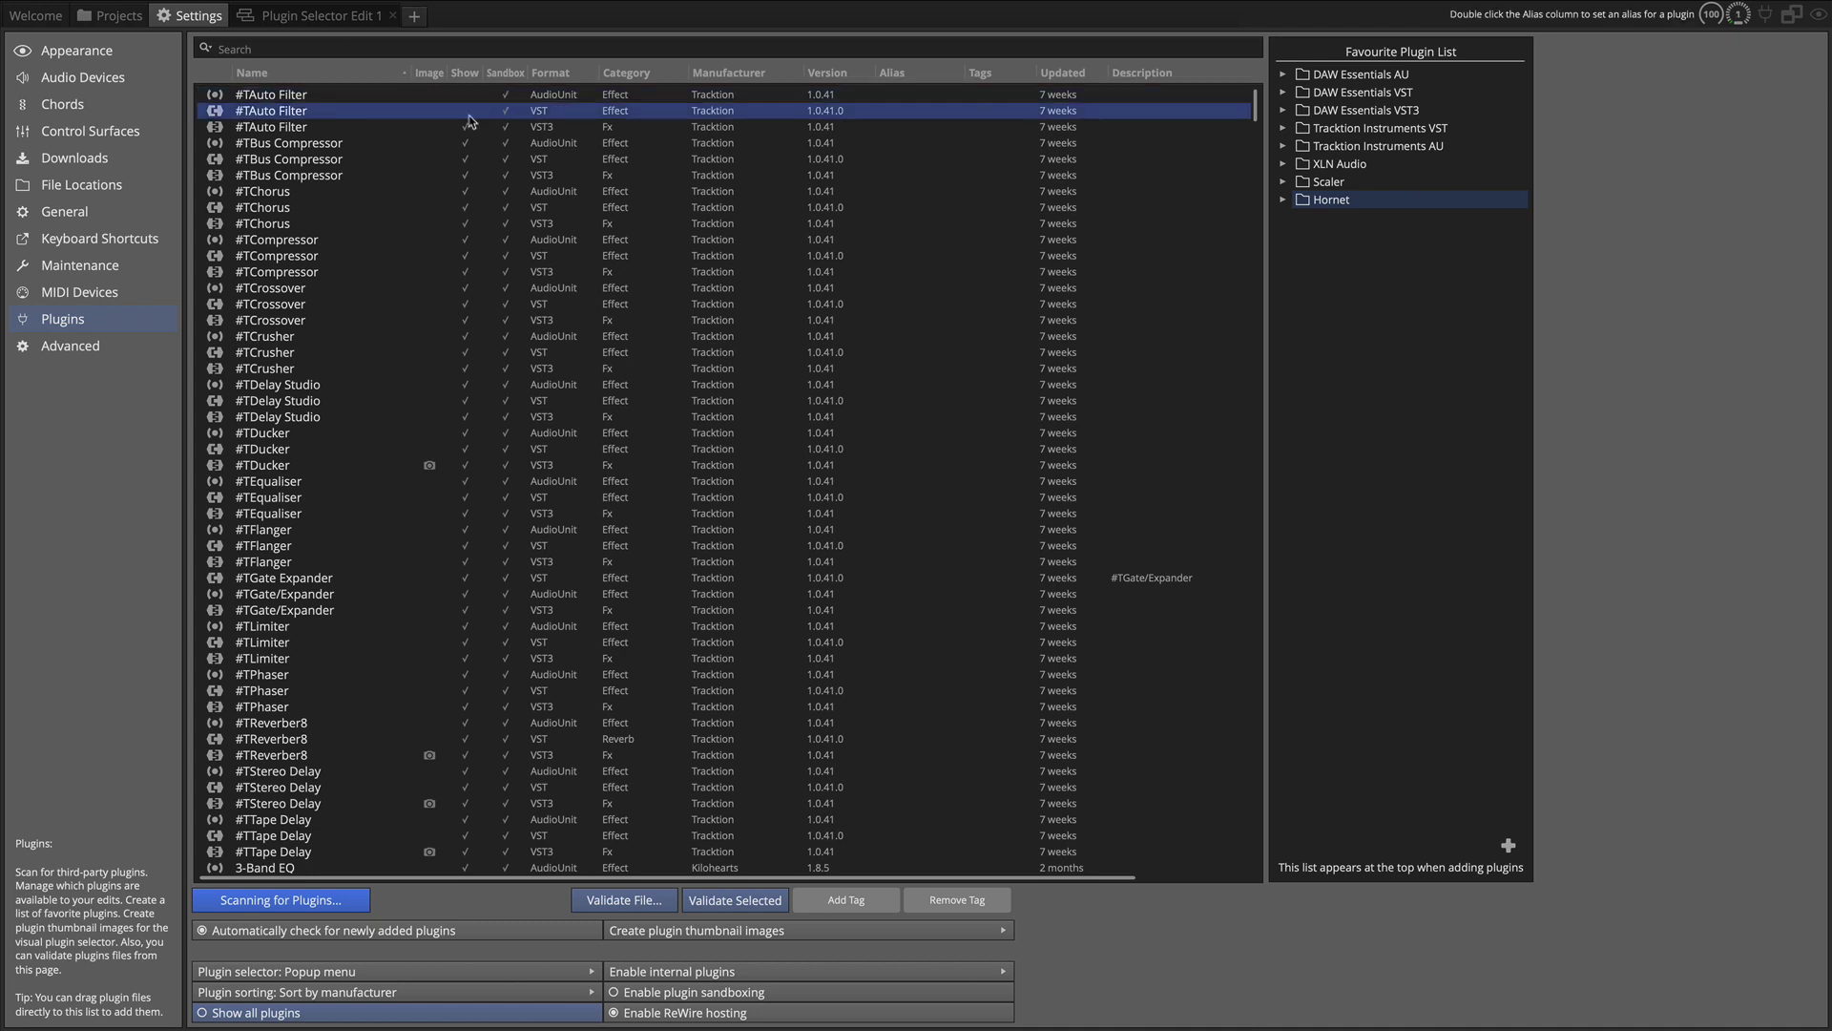
{"action": "left_click", "coordinate": [466, 112]}
{"action": "left_click", "coordinate": [466, 95]}
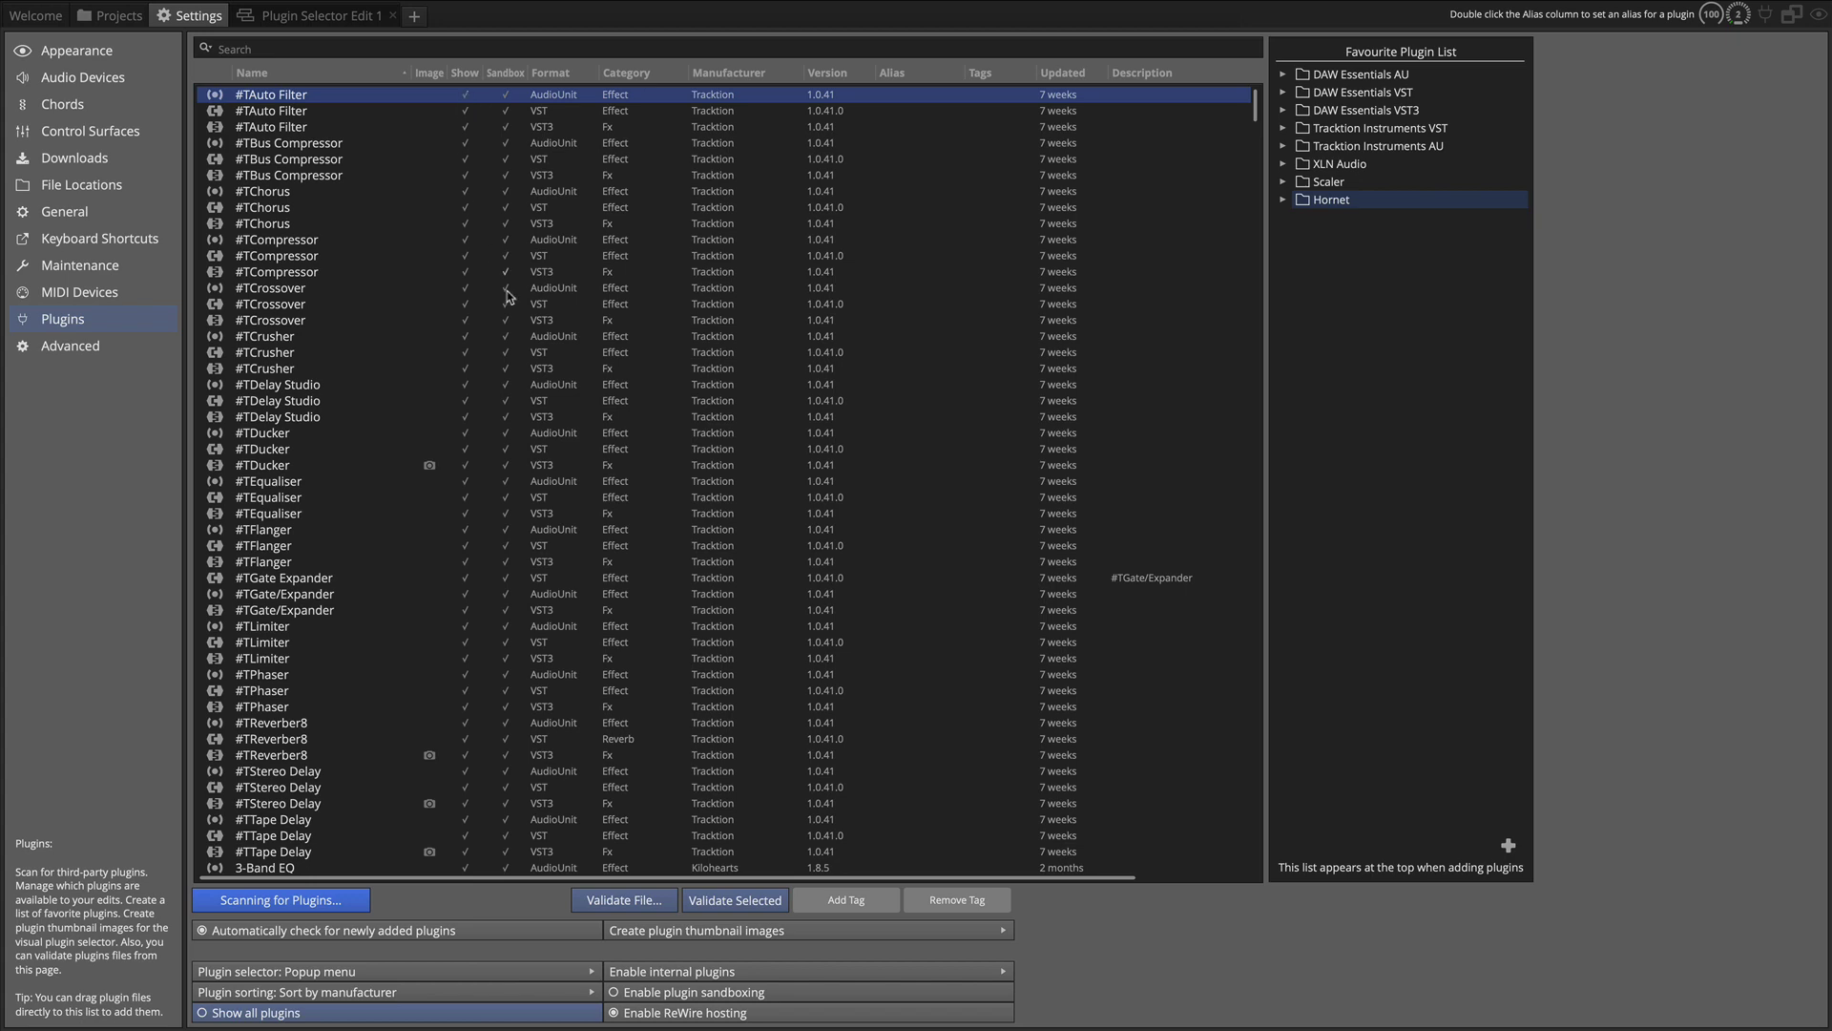
{"action": "scroll", "coordinate": [474, 479], "scroll_direction": "down", "scroll_amount": 15}
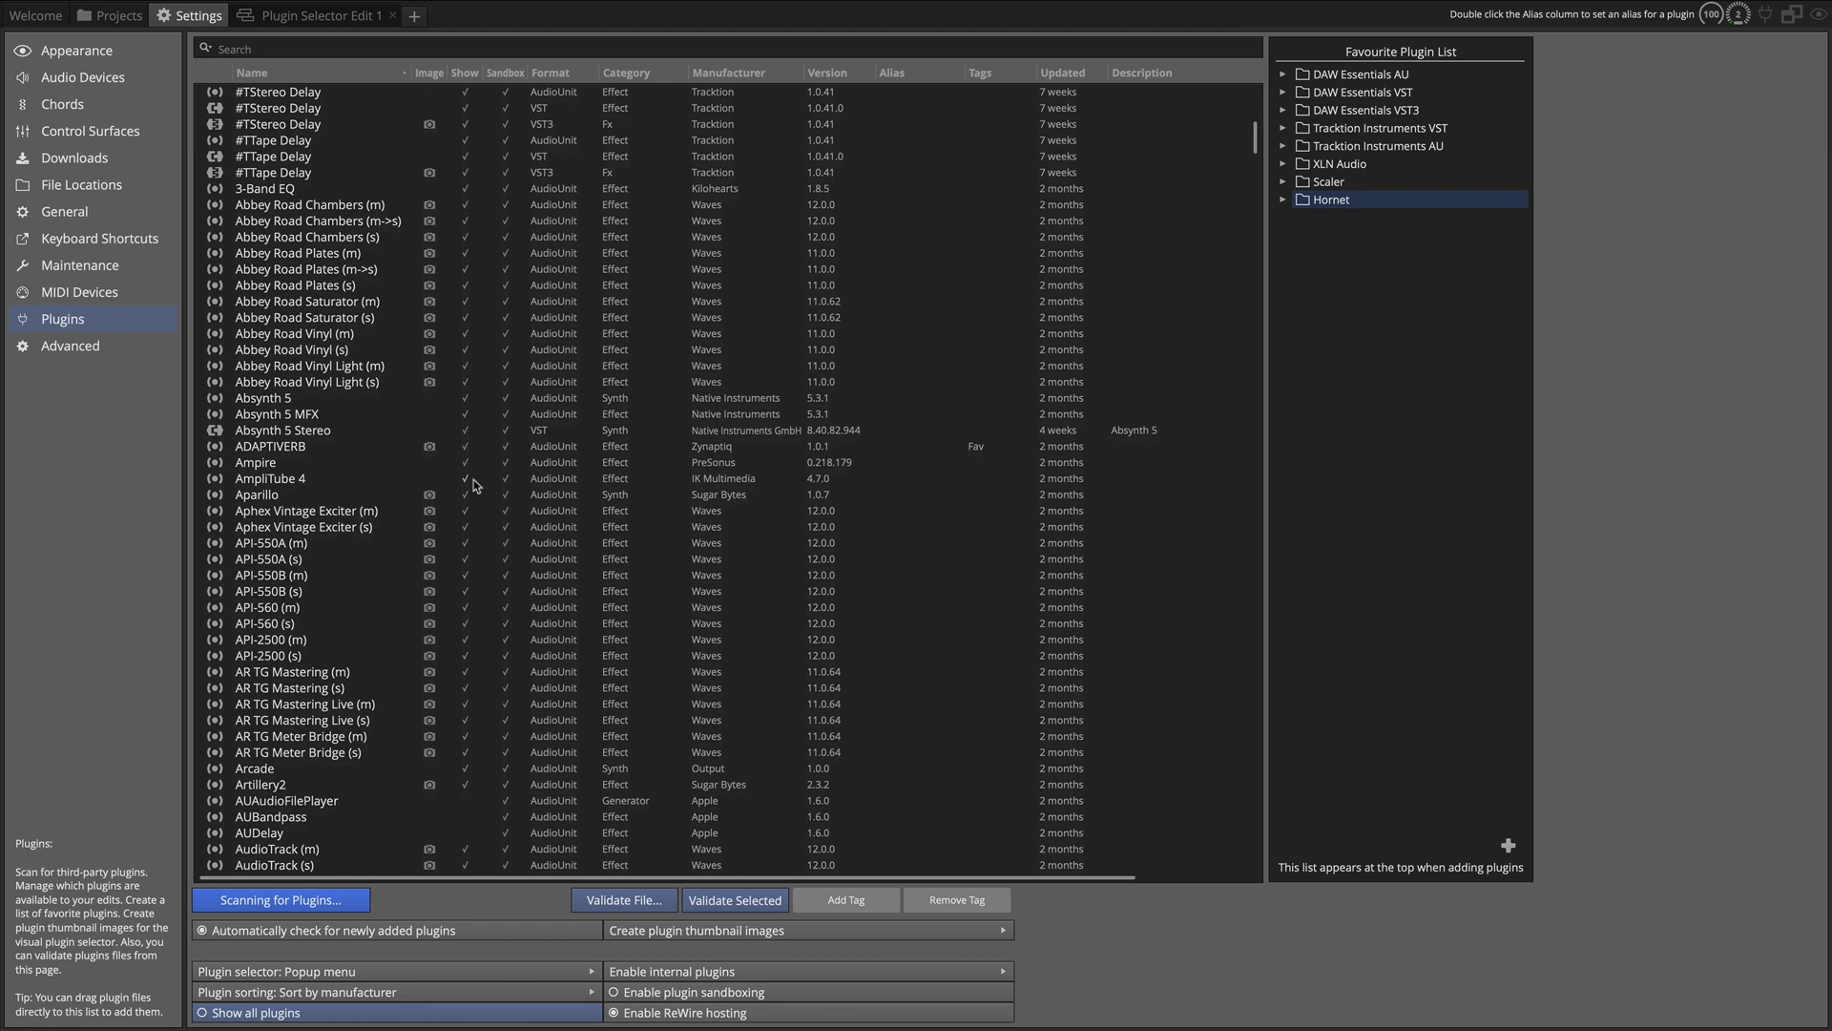
{"action": "scroll", "coordinate": [474, 484], "scroll_direction": "down", "scroll_amount": 6}
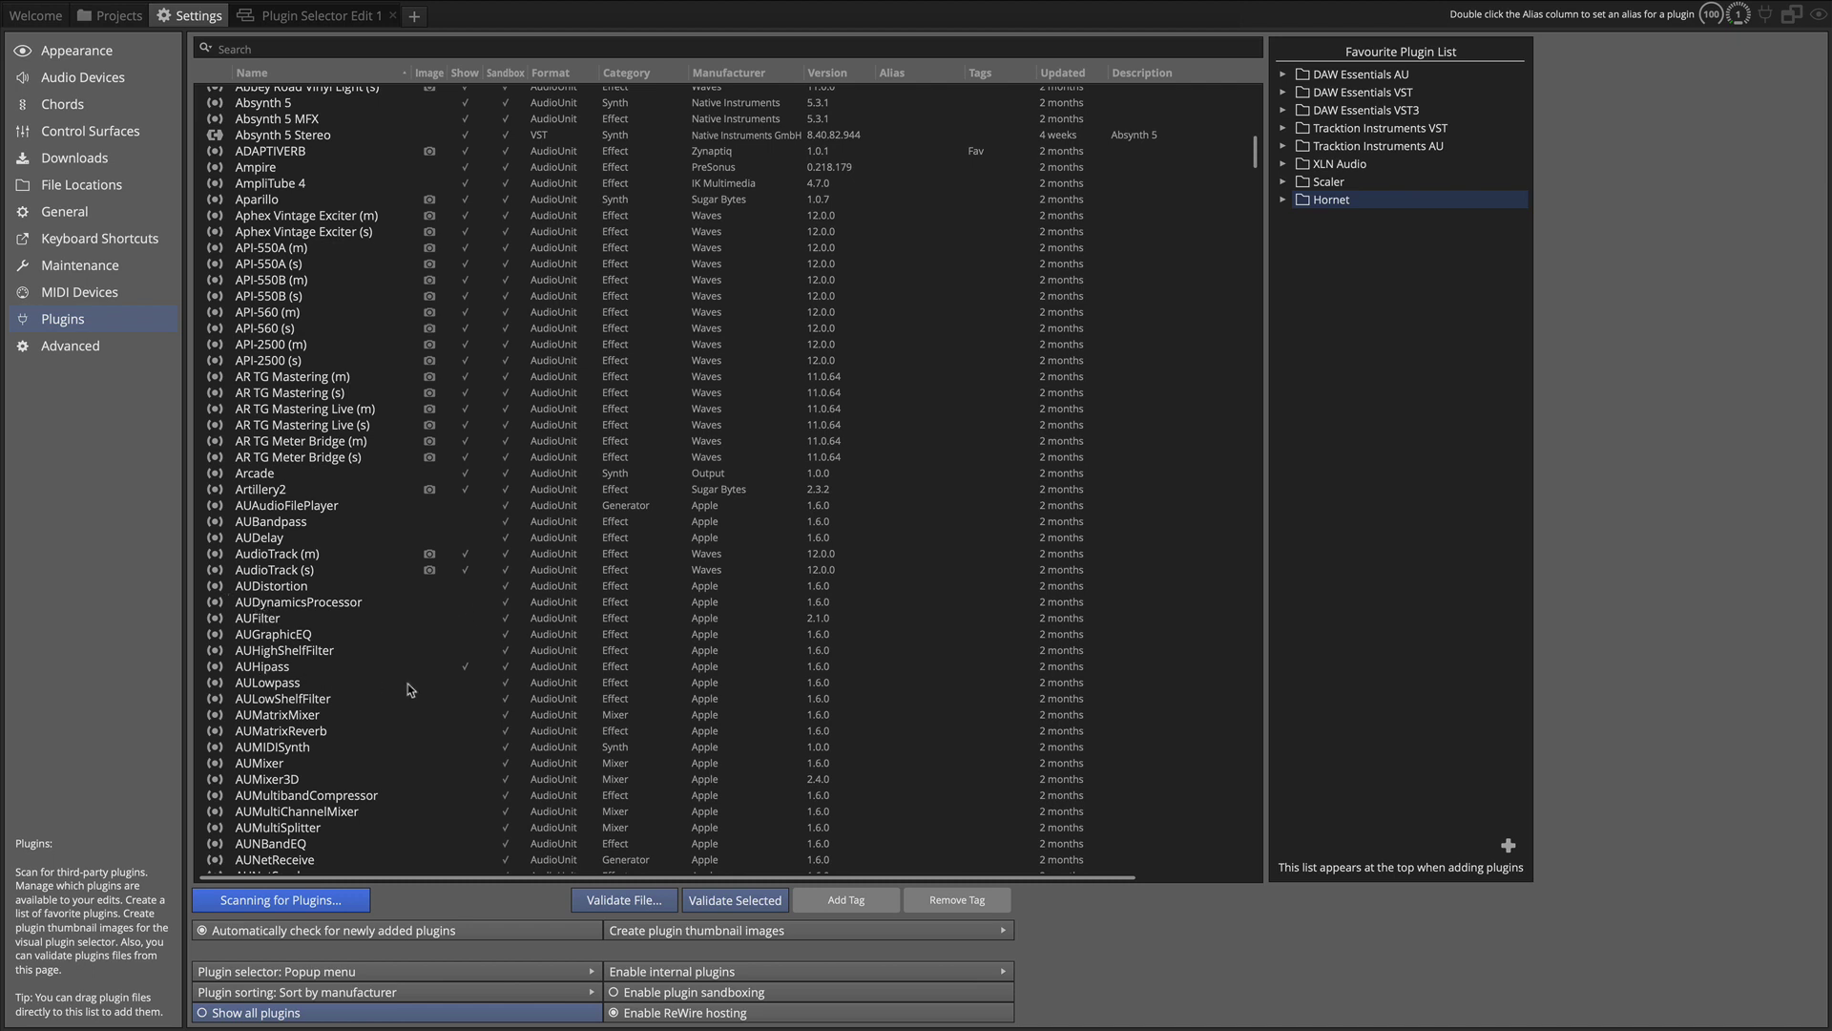
{"action": "left_click", "coordinate": [470, 670]}
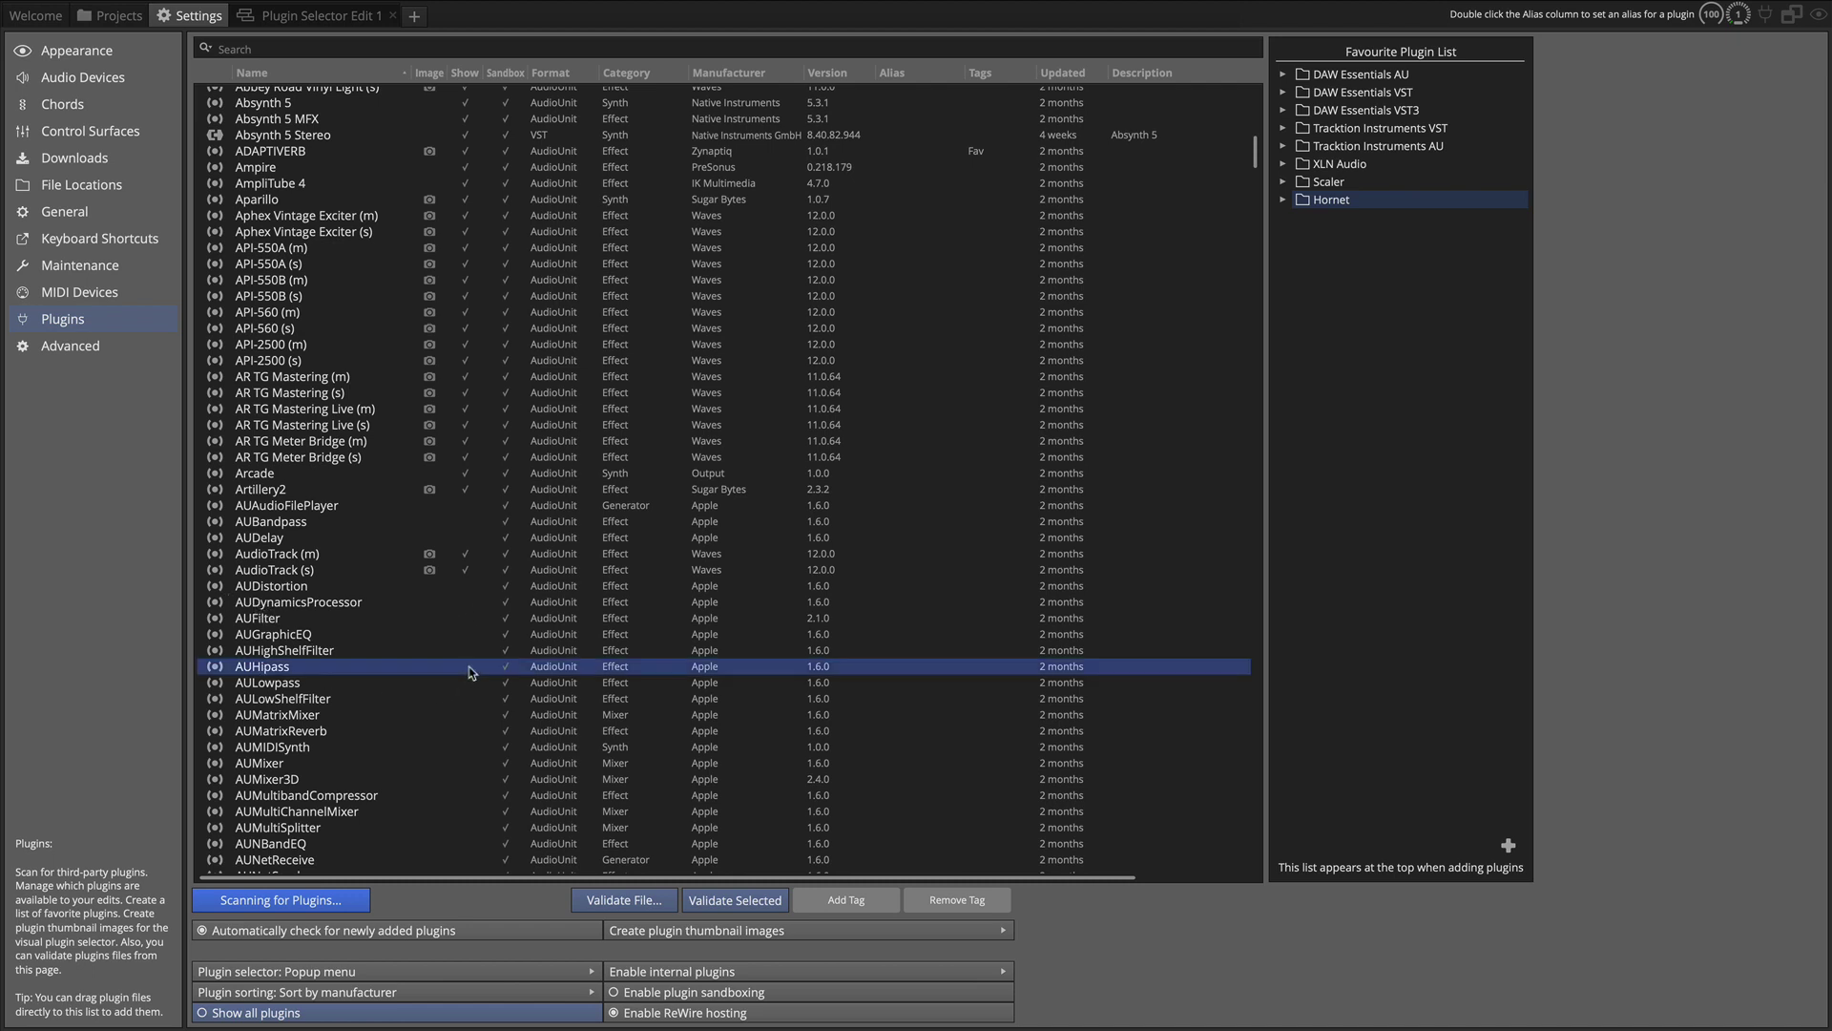
- Turn off showing all plugins, then toggle Enable Legacy Plugins on and back off, dismissing restart notices
{"action": "left_click", "coordinate": [258, 1016]}
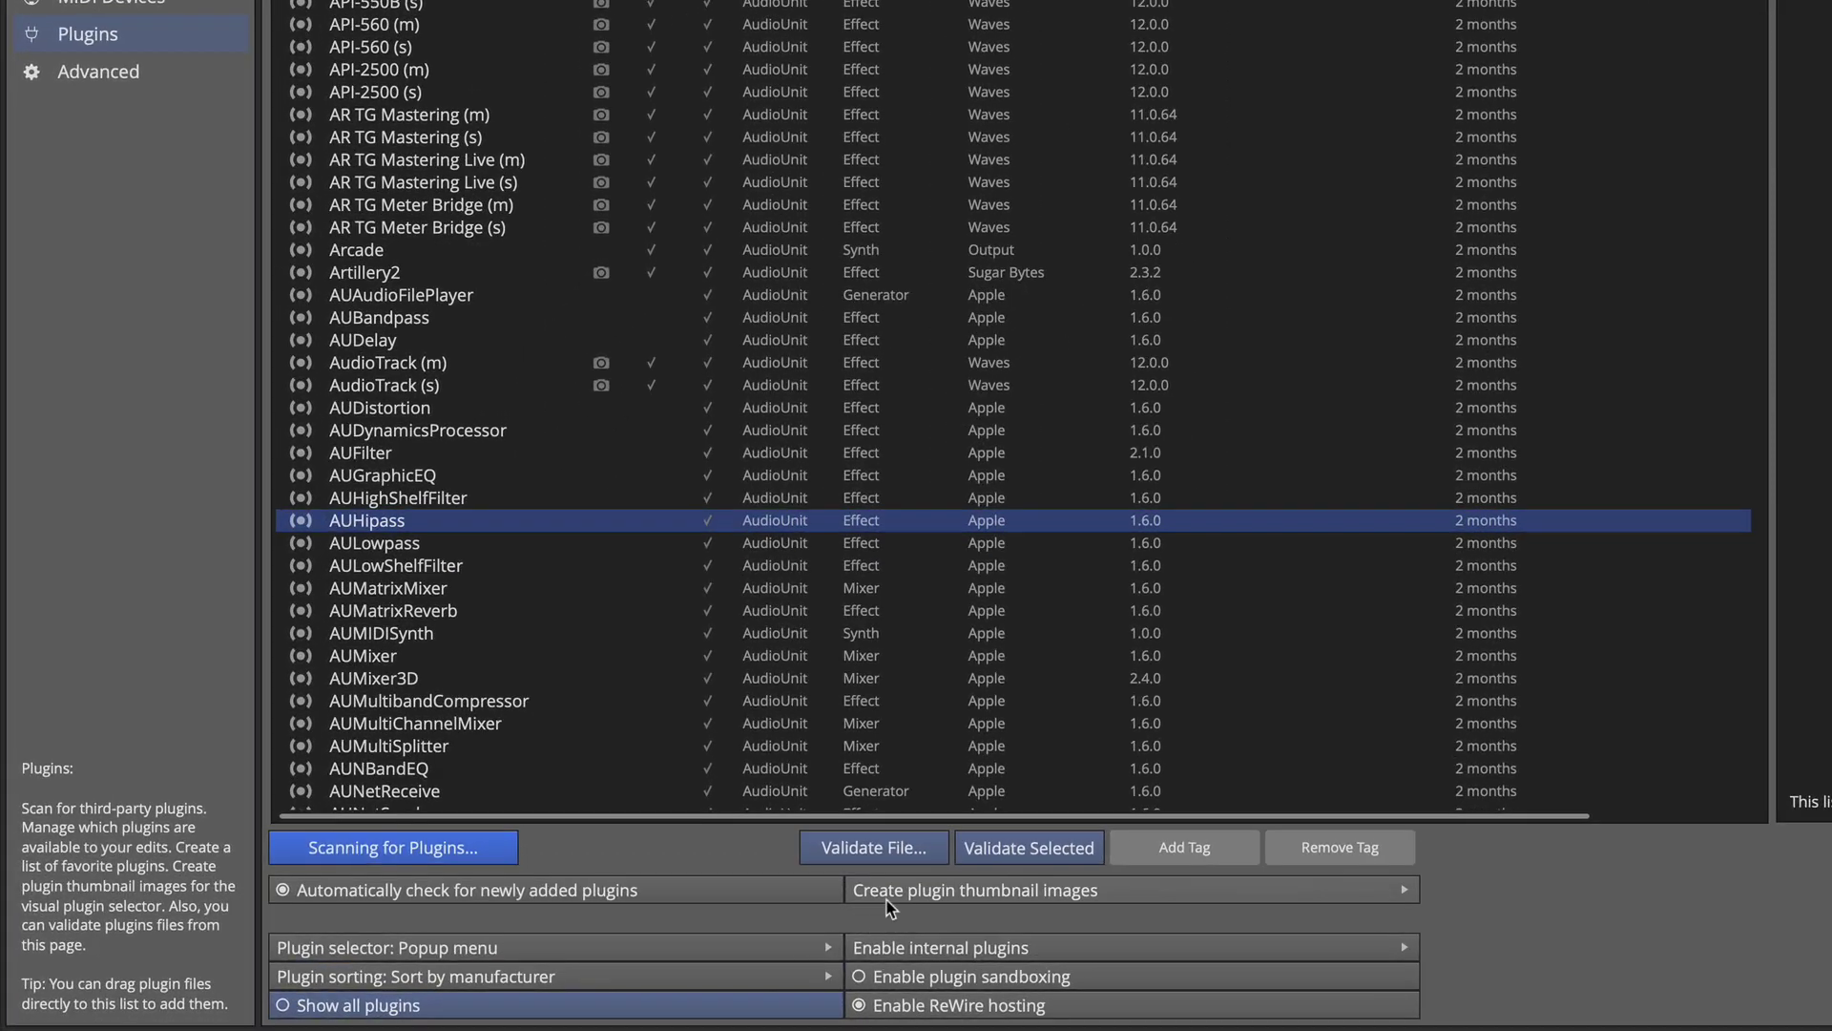
{"action": "left_click", "coordinate": [929, 959]}
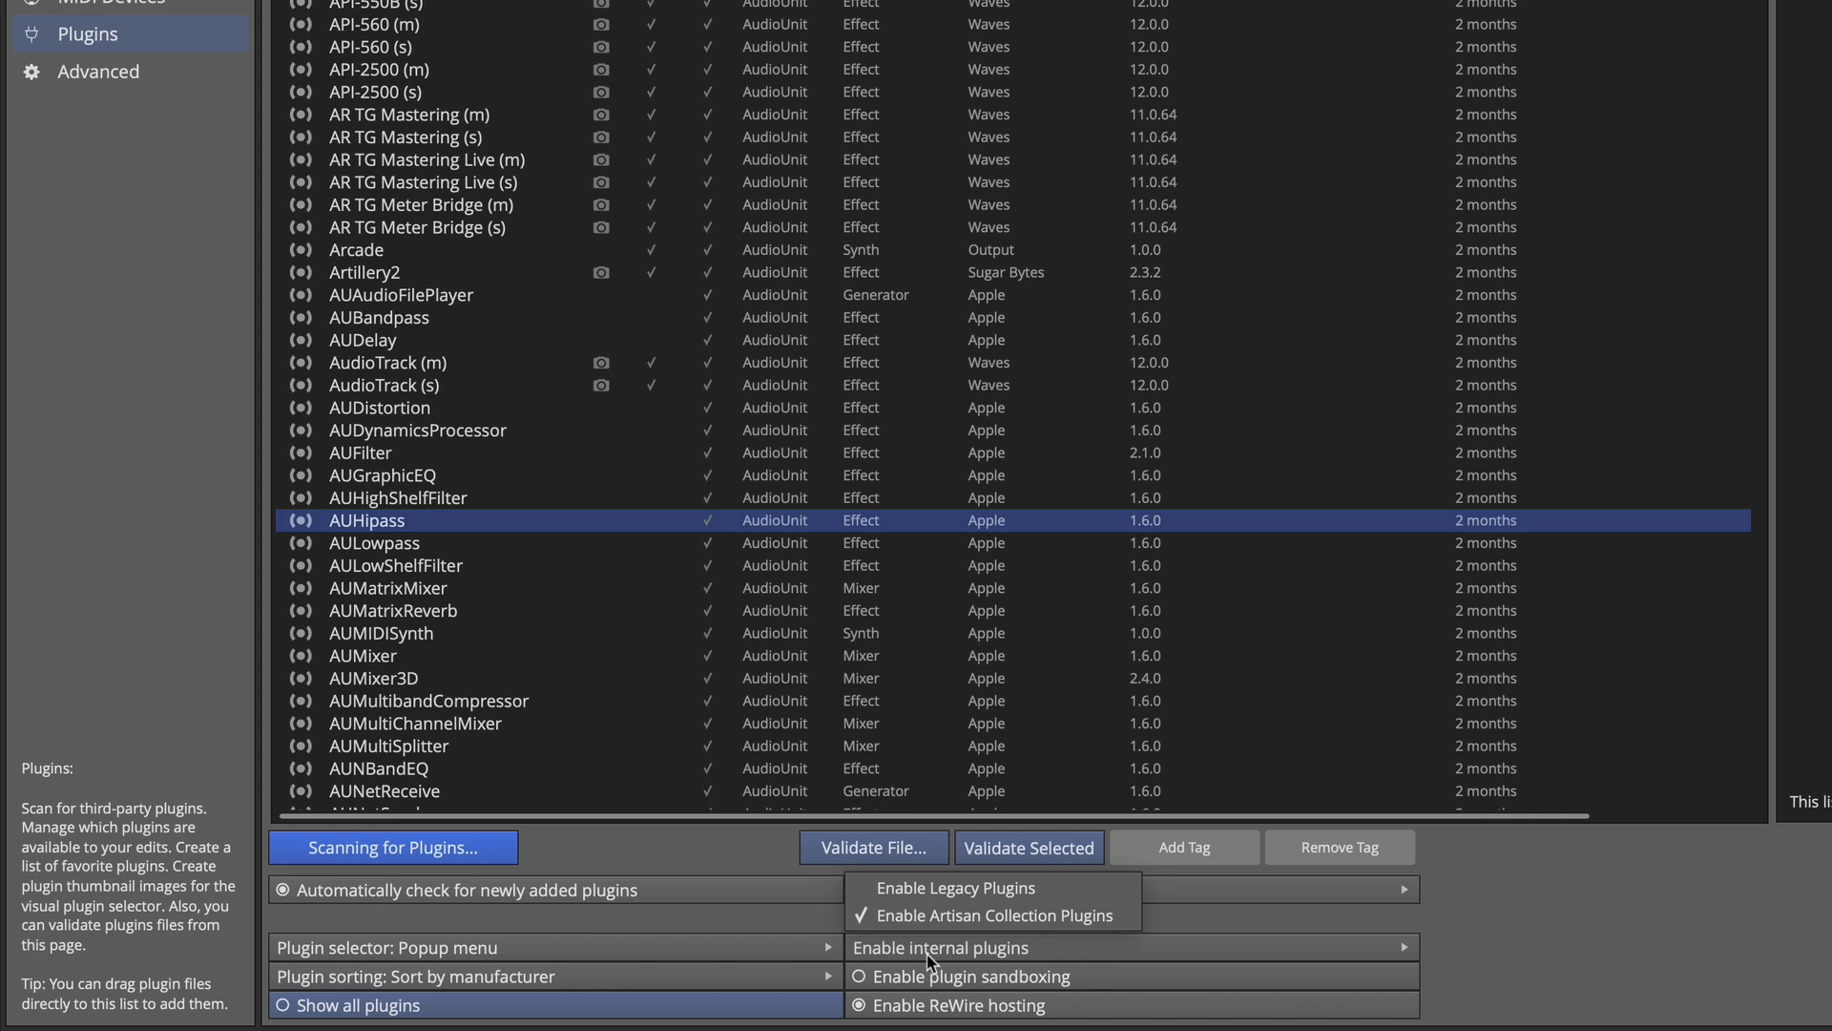
{"action": "left_click", "coordinate": [927, 892]}
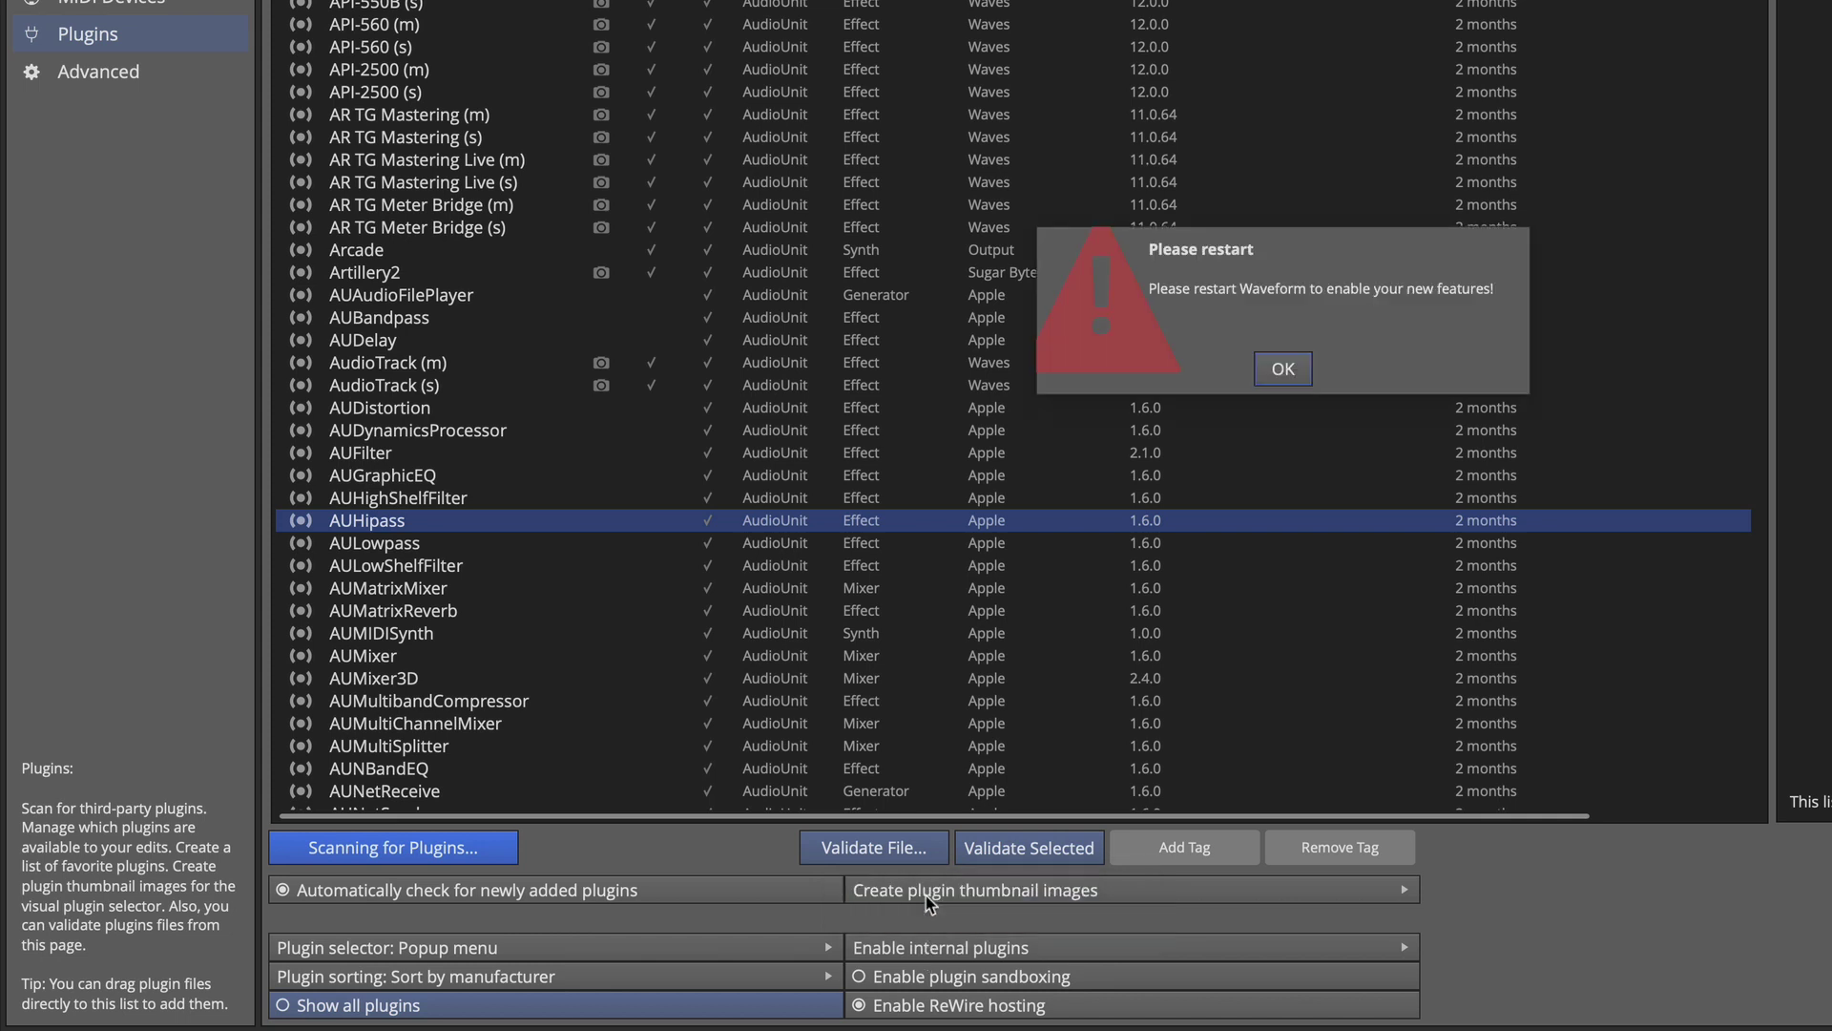
{"action": "left_click", "coordinate": [1298, 374]}
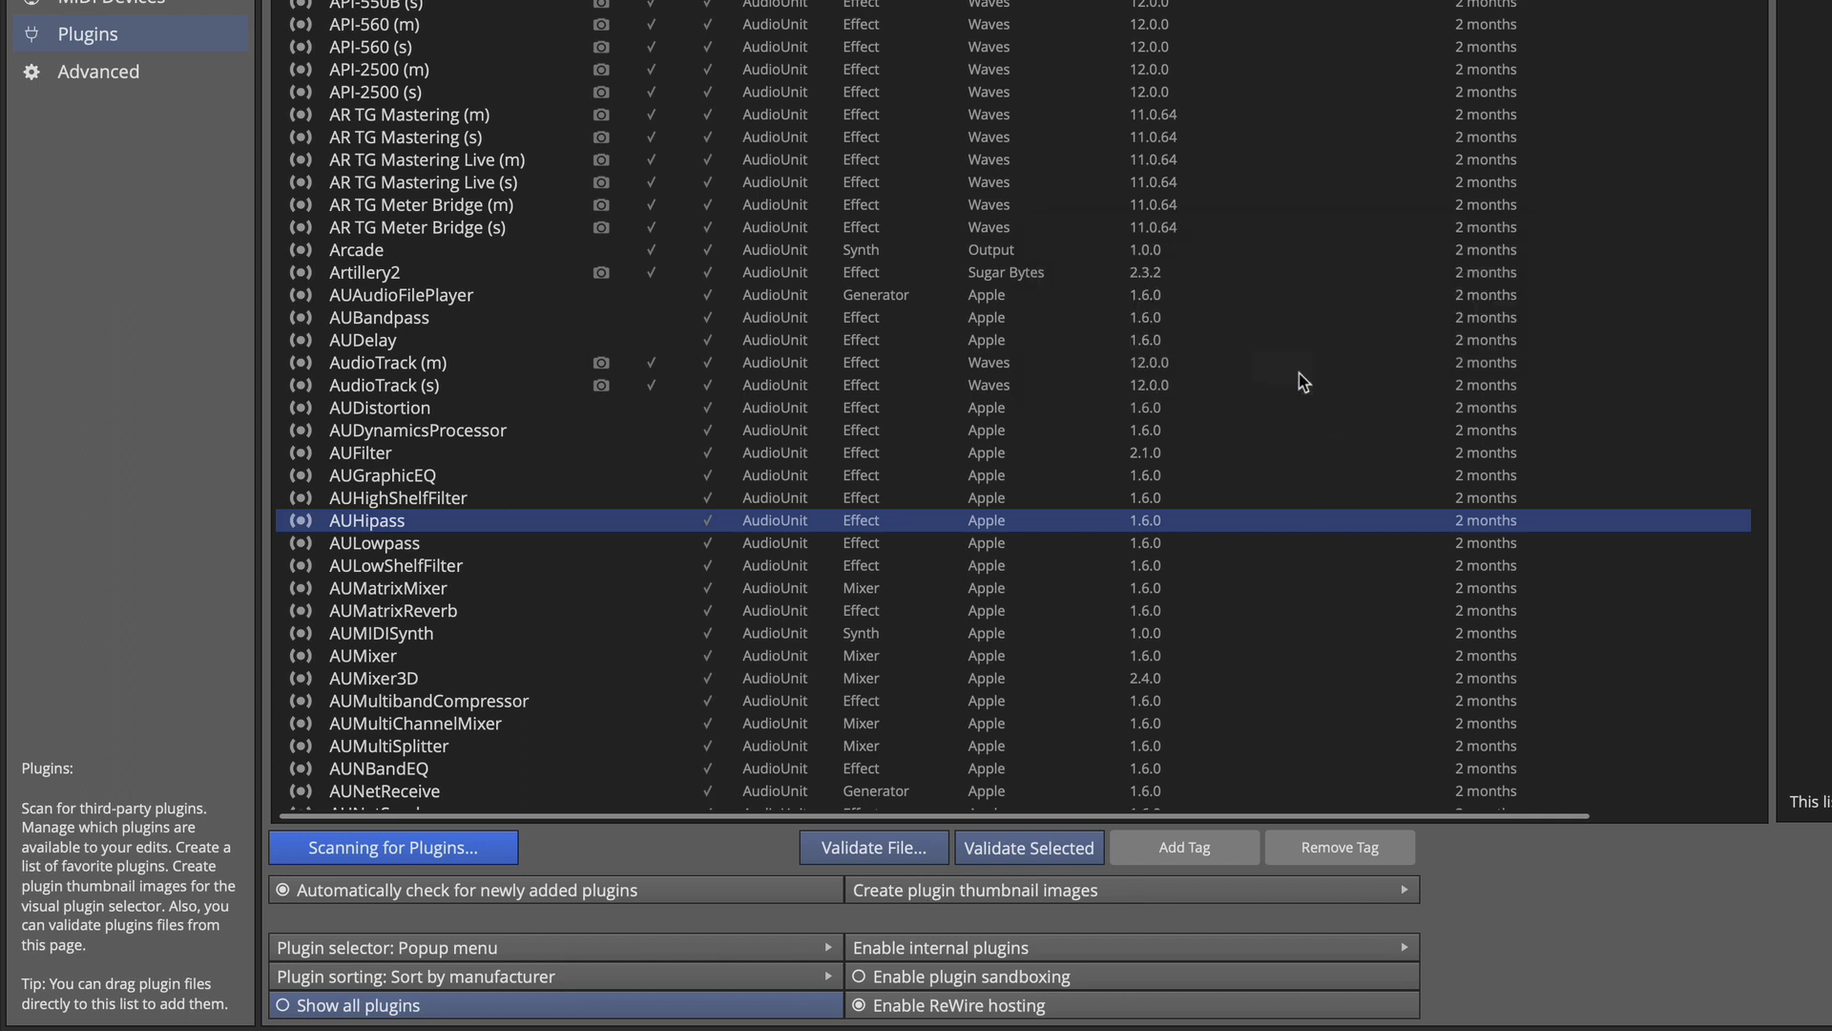
{"action": "left_click", "coordinate": [970, 949]}
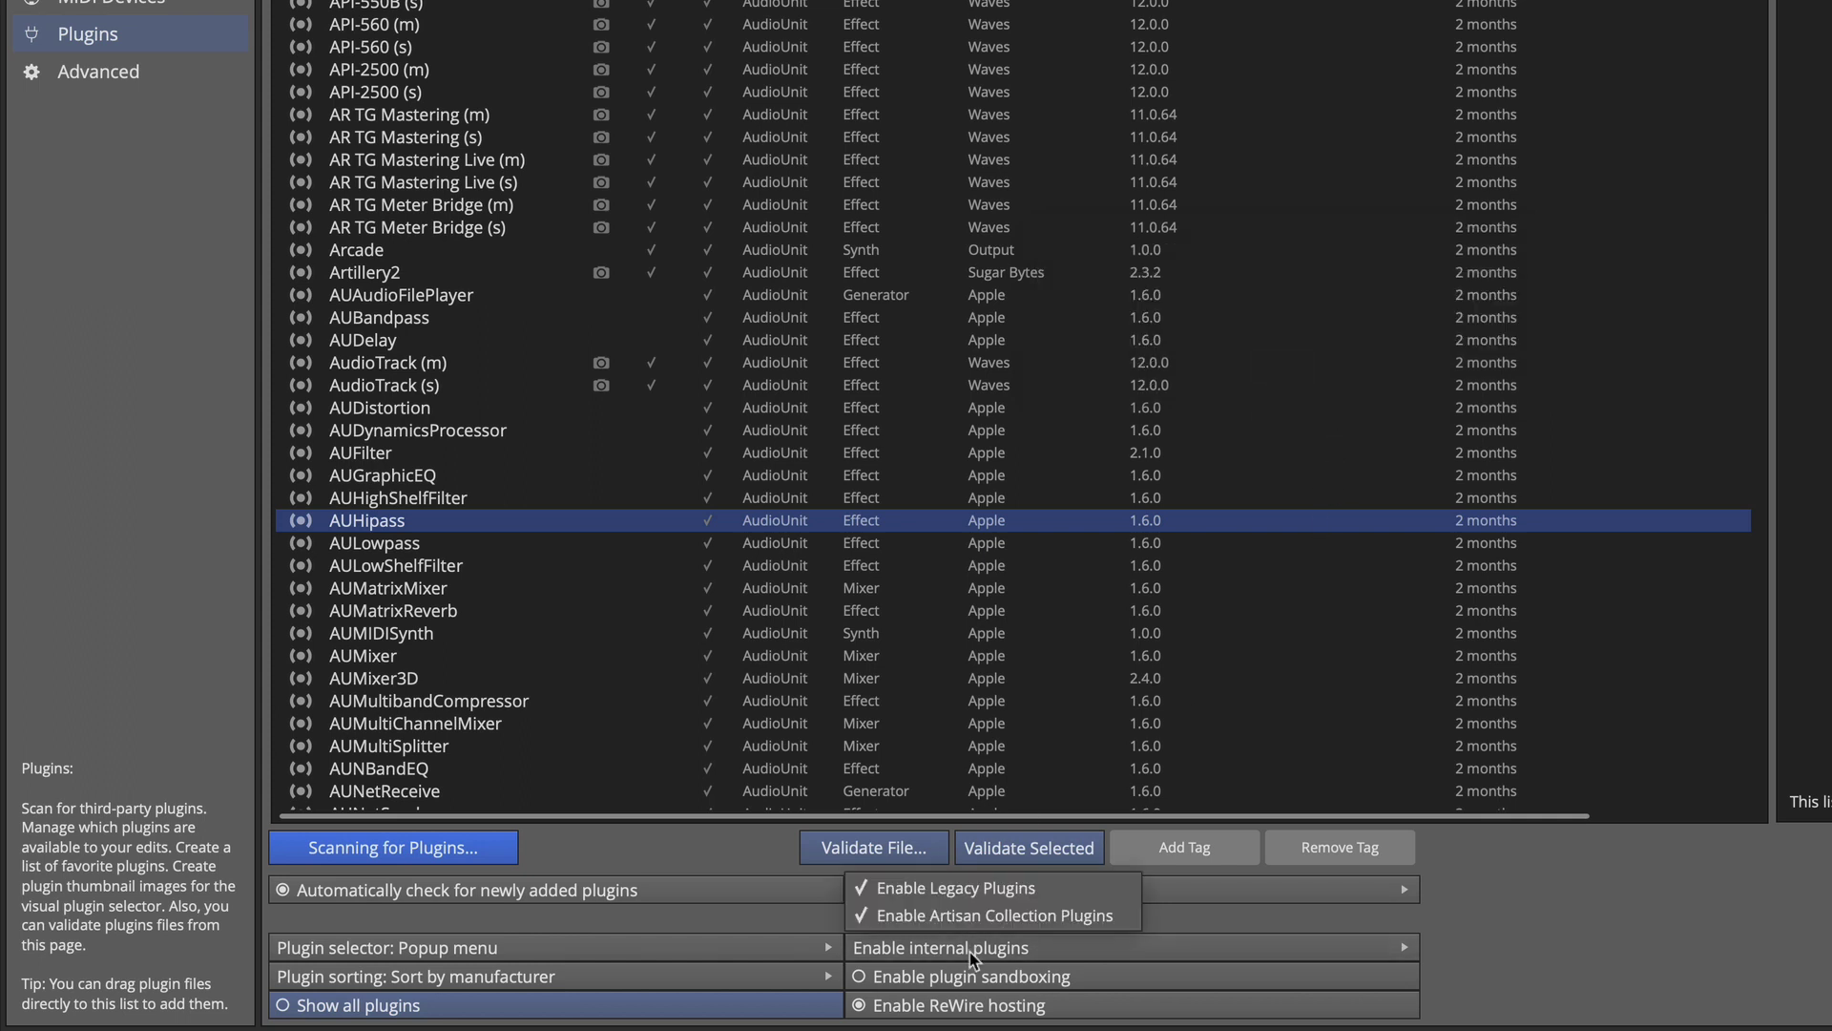
{"action": "left_click", "coordinate": [956, 892]}
{"action": "left_click", "coordinate": [1284, 375]}
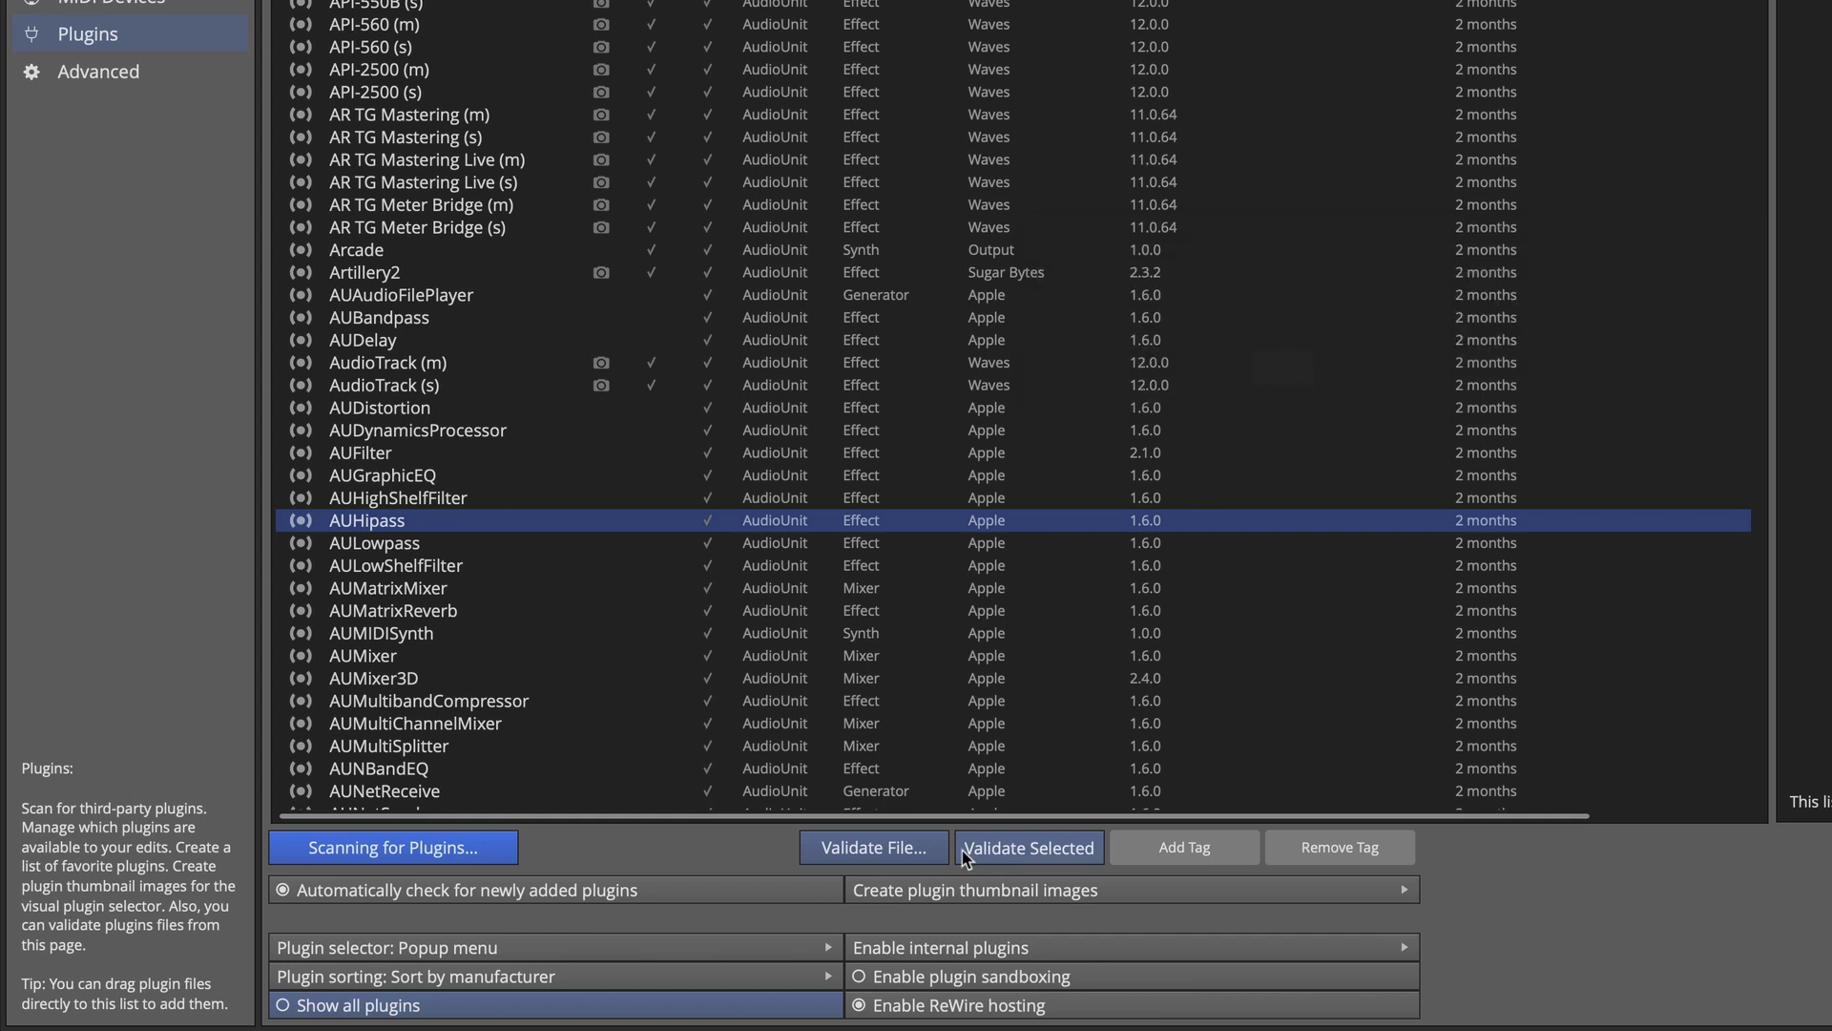
- Toggle the Enable Artisan Collection Plugins setting twice, dismissing each restart notice
{"action": "left_click", "coordinate": [952, 952]}
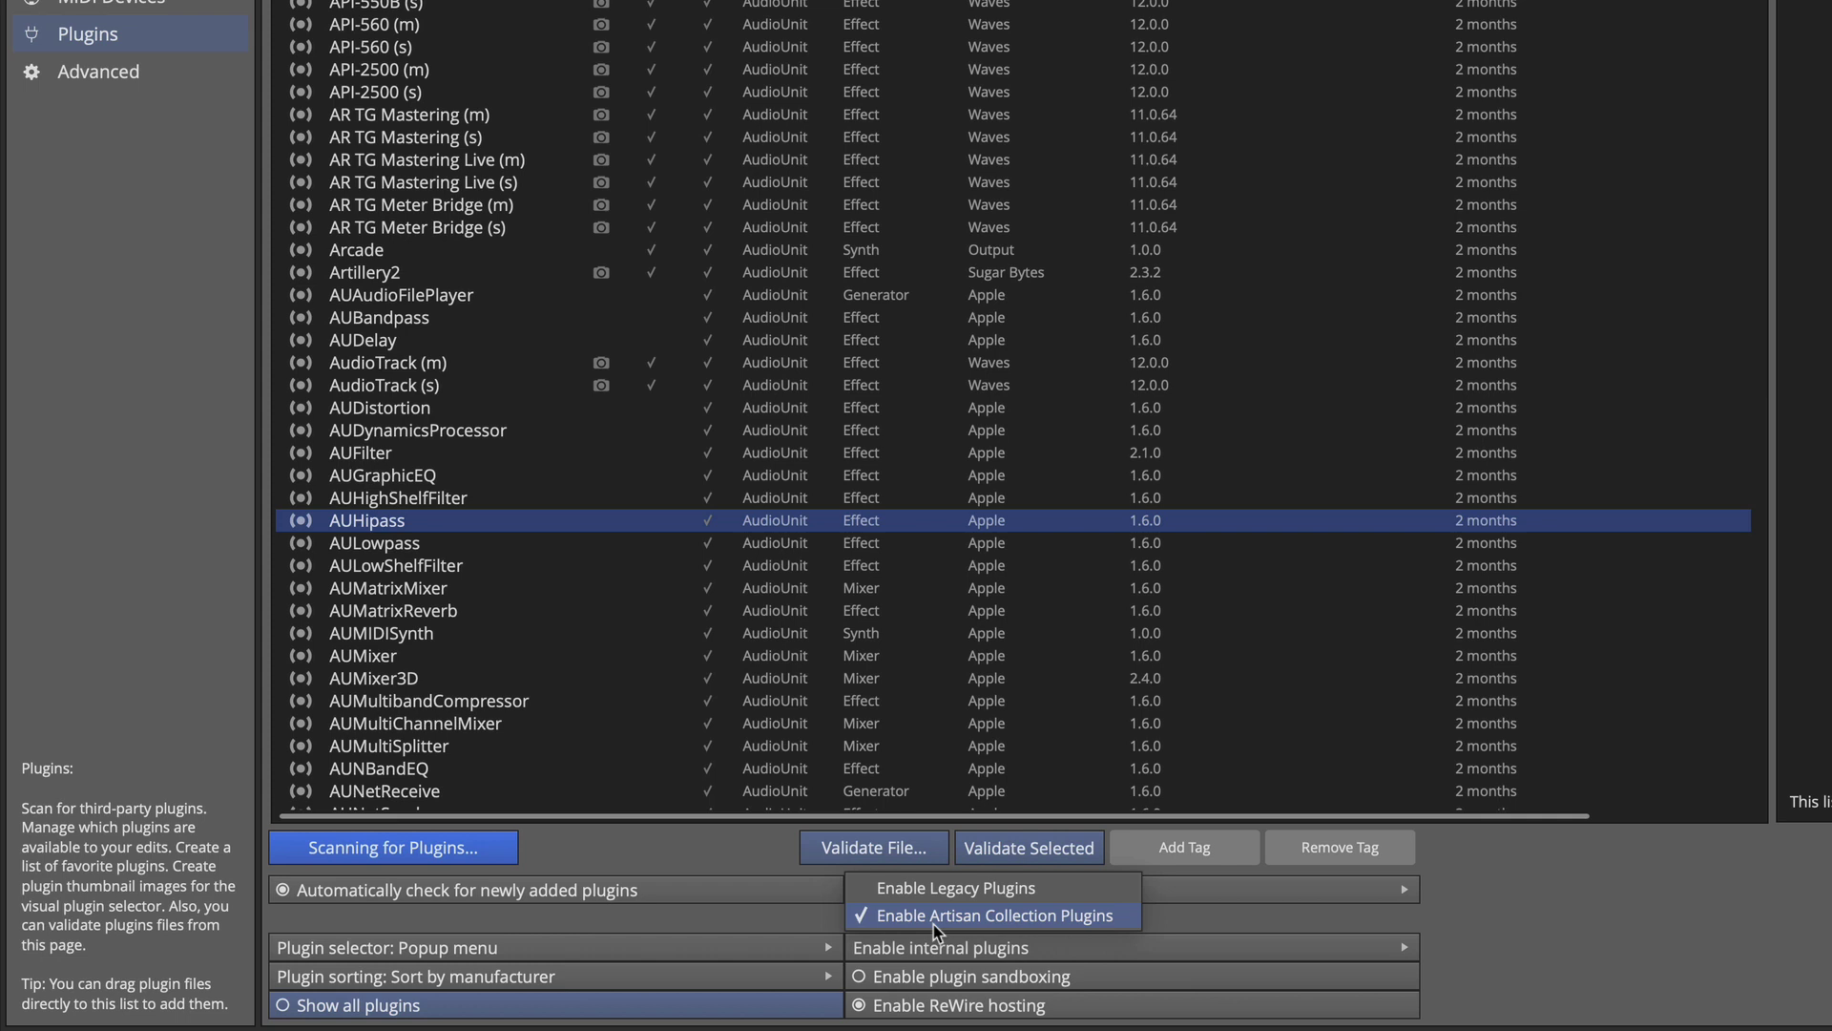
{"action": "left_click", "coordinate": [934, 922]}
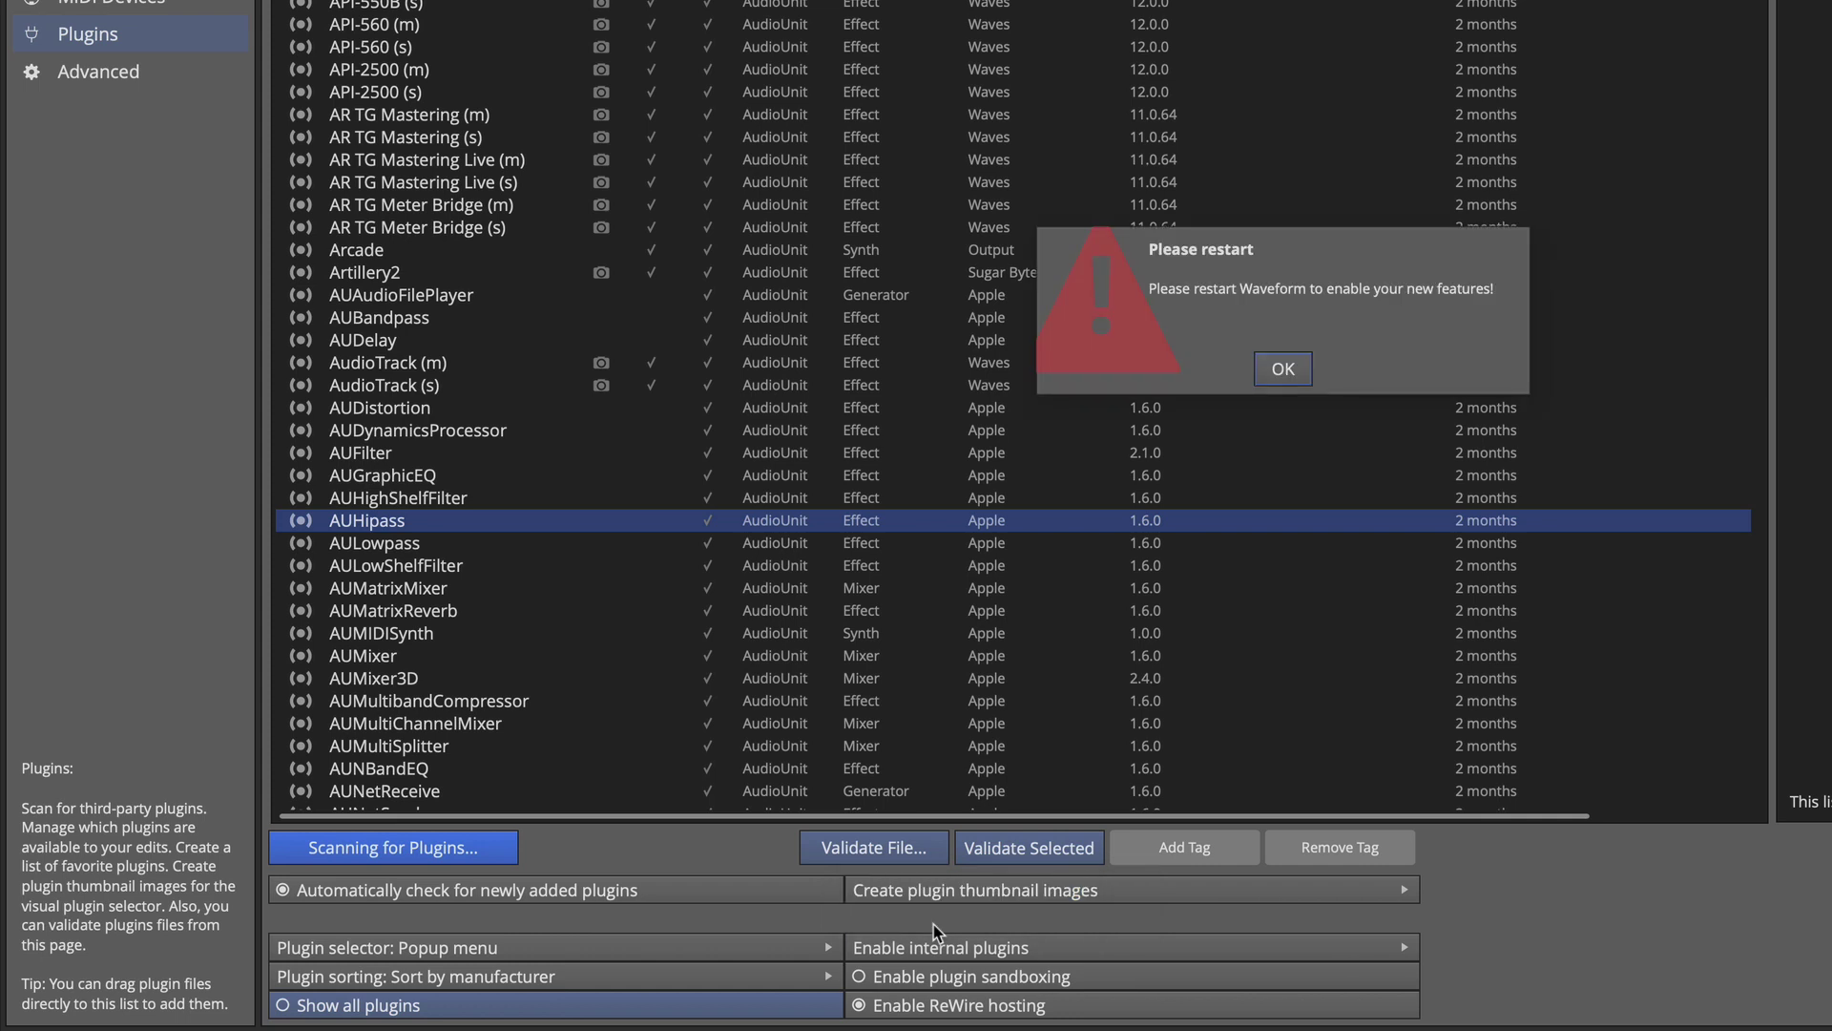
{"action": "left_click", "coordinate": [1284, 370]}
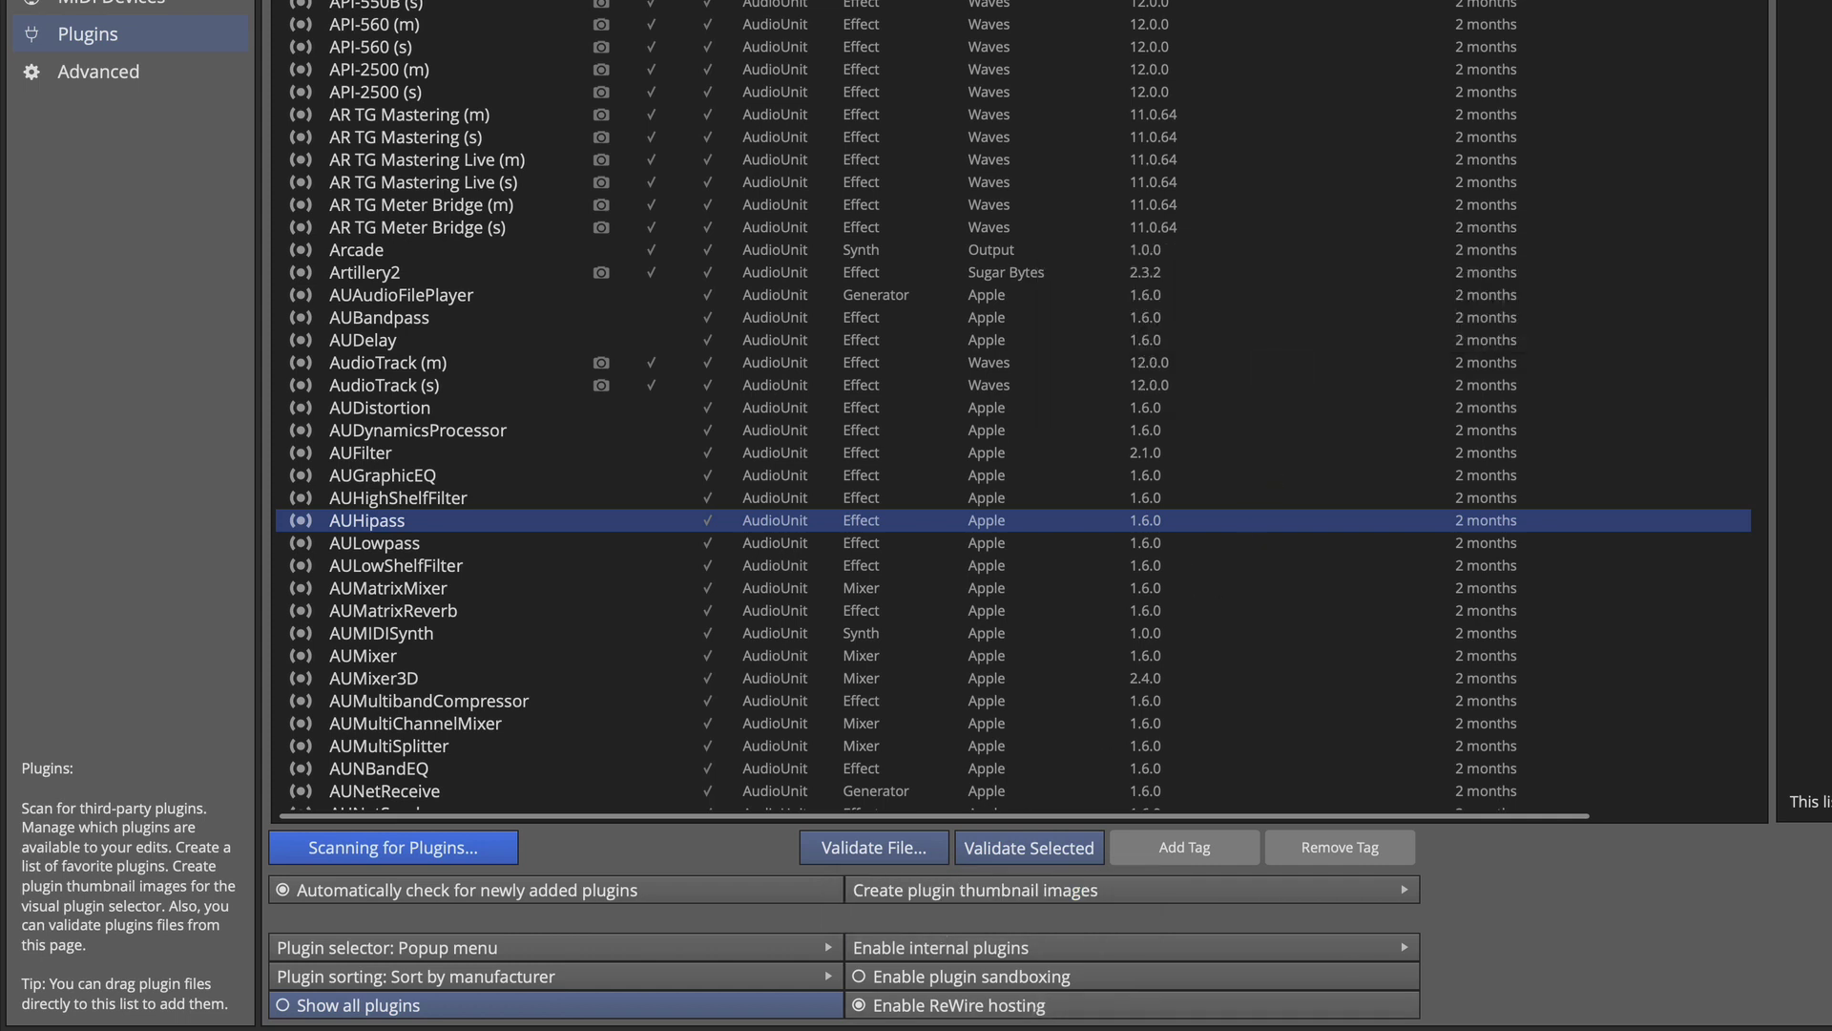
{"action": "left_click", "coordinate": [975, 950]}
{"action": "left_click", "coordinate": [971, 920]}
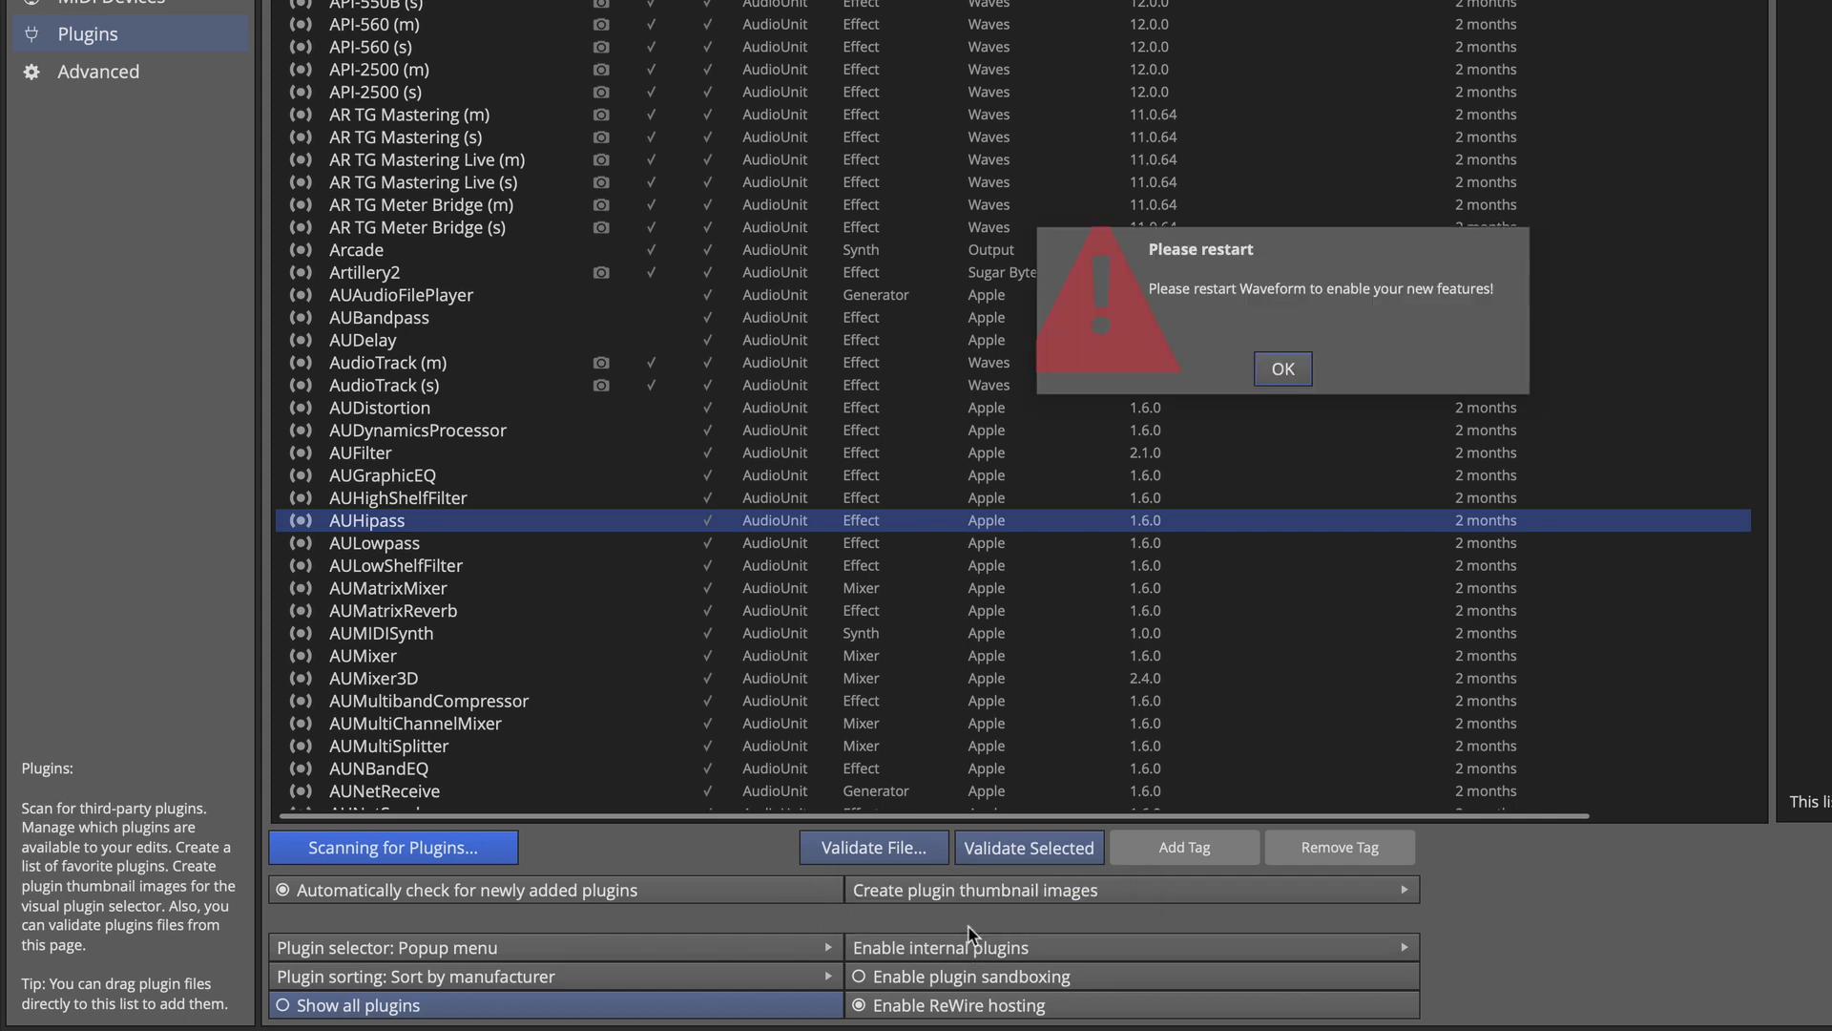
{"action": "left_click", "coordinate": [1284, 370]}
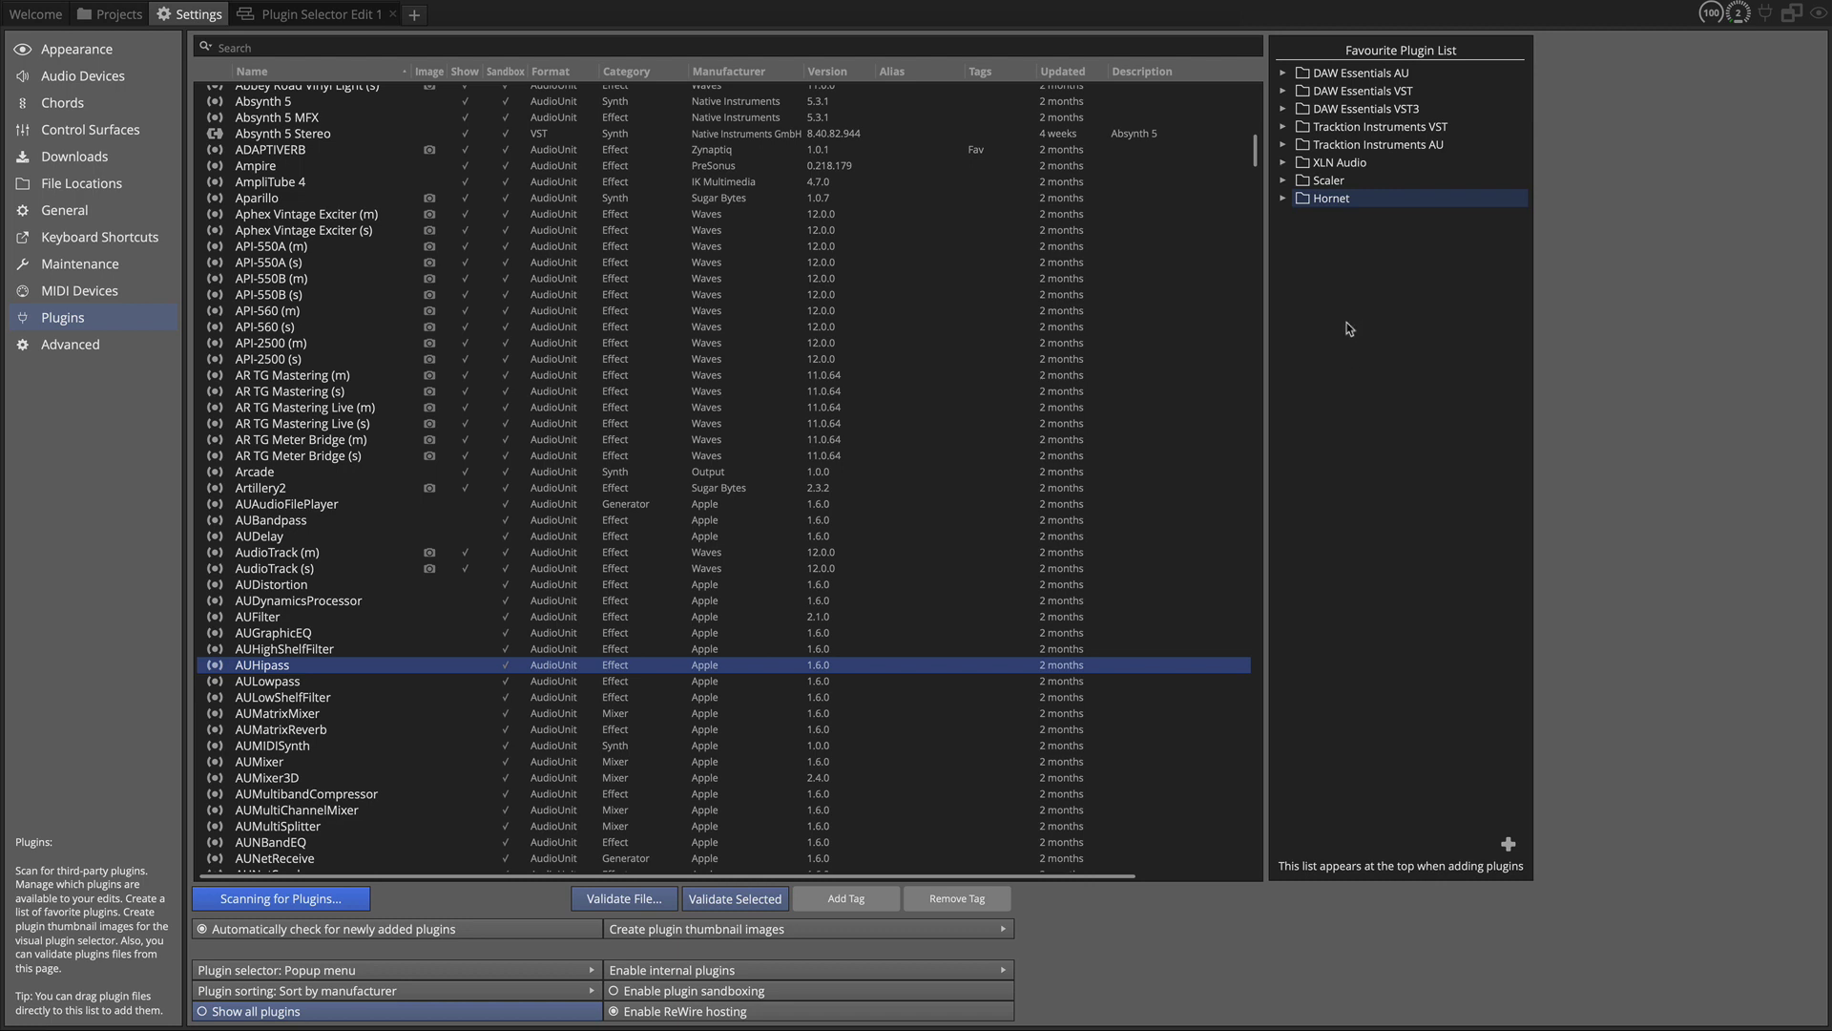
- Search 'rcomp' and add RCompressor (m) and (s) to the Favourite Plugin List
{"action": "left_click", "coordinate": [367, 46]}
{"action": "type", "text": "rcomp"}
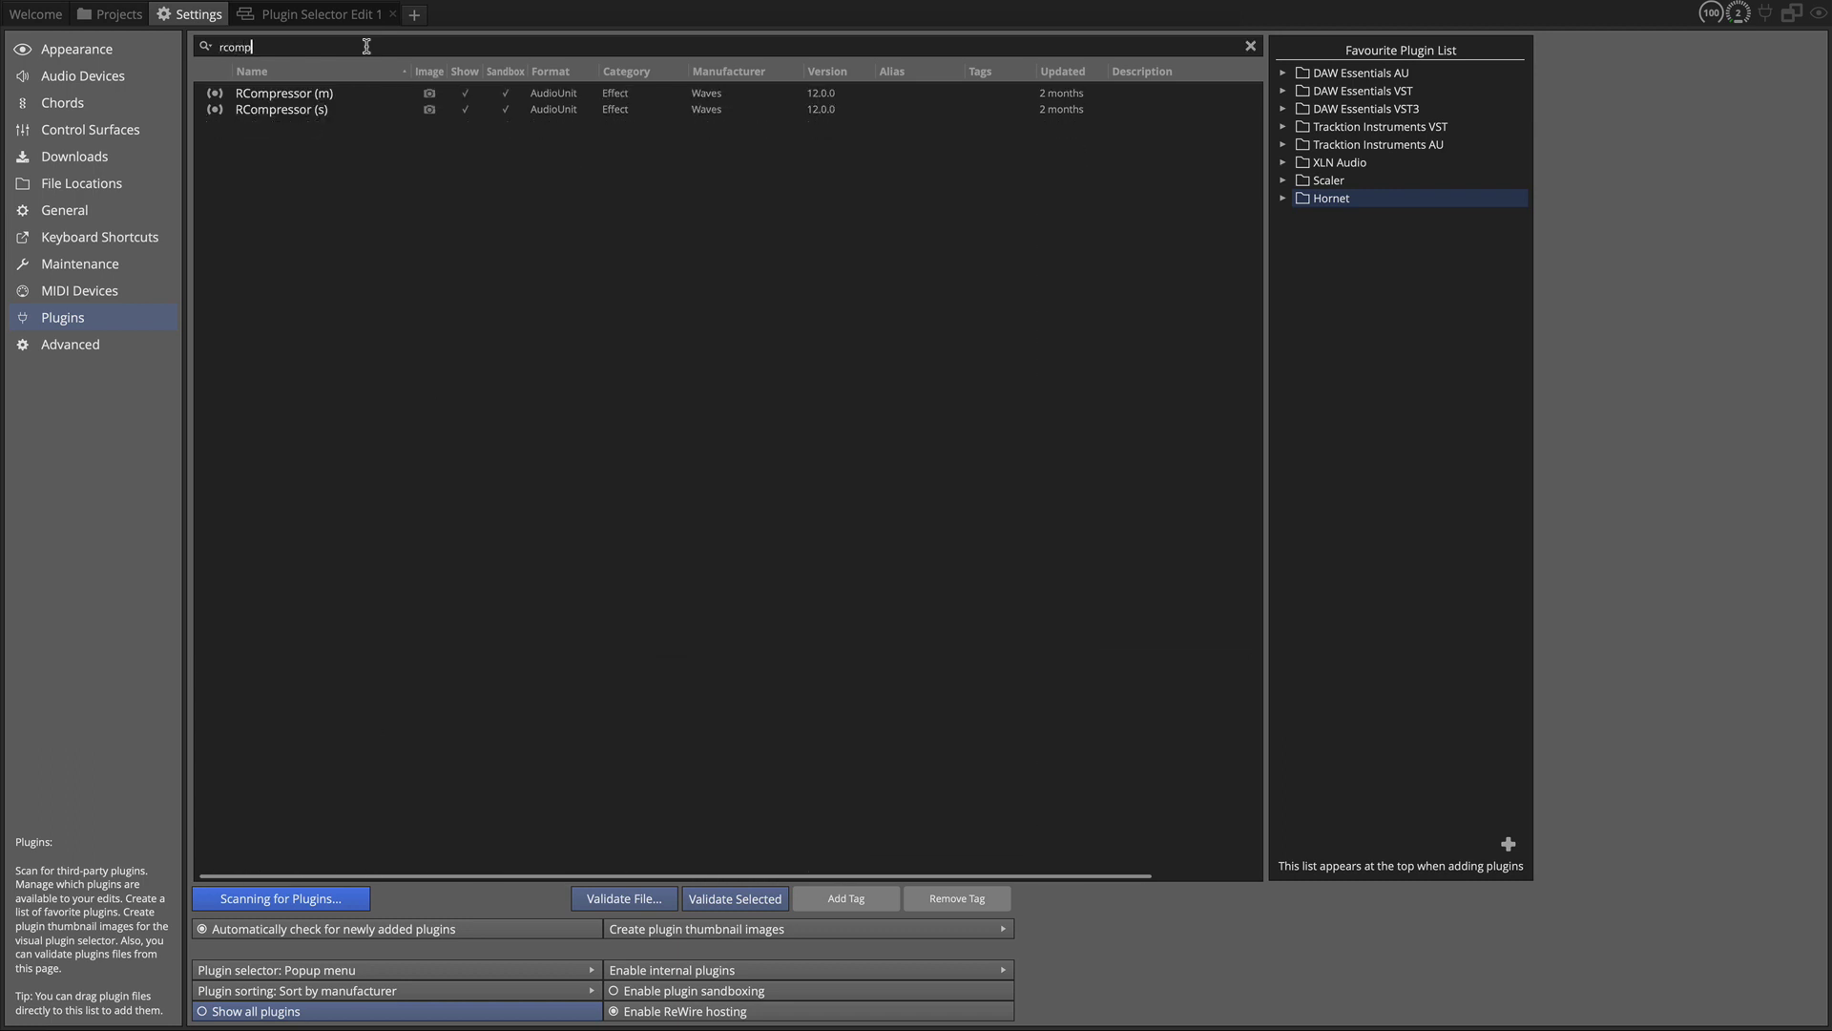
{"action": "left_click", "coordinate": [263, 94]}
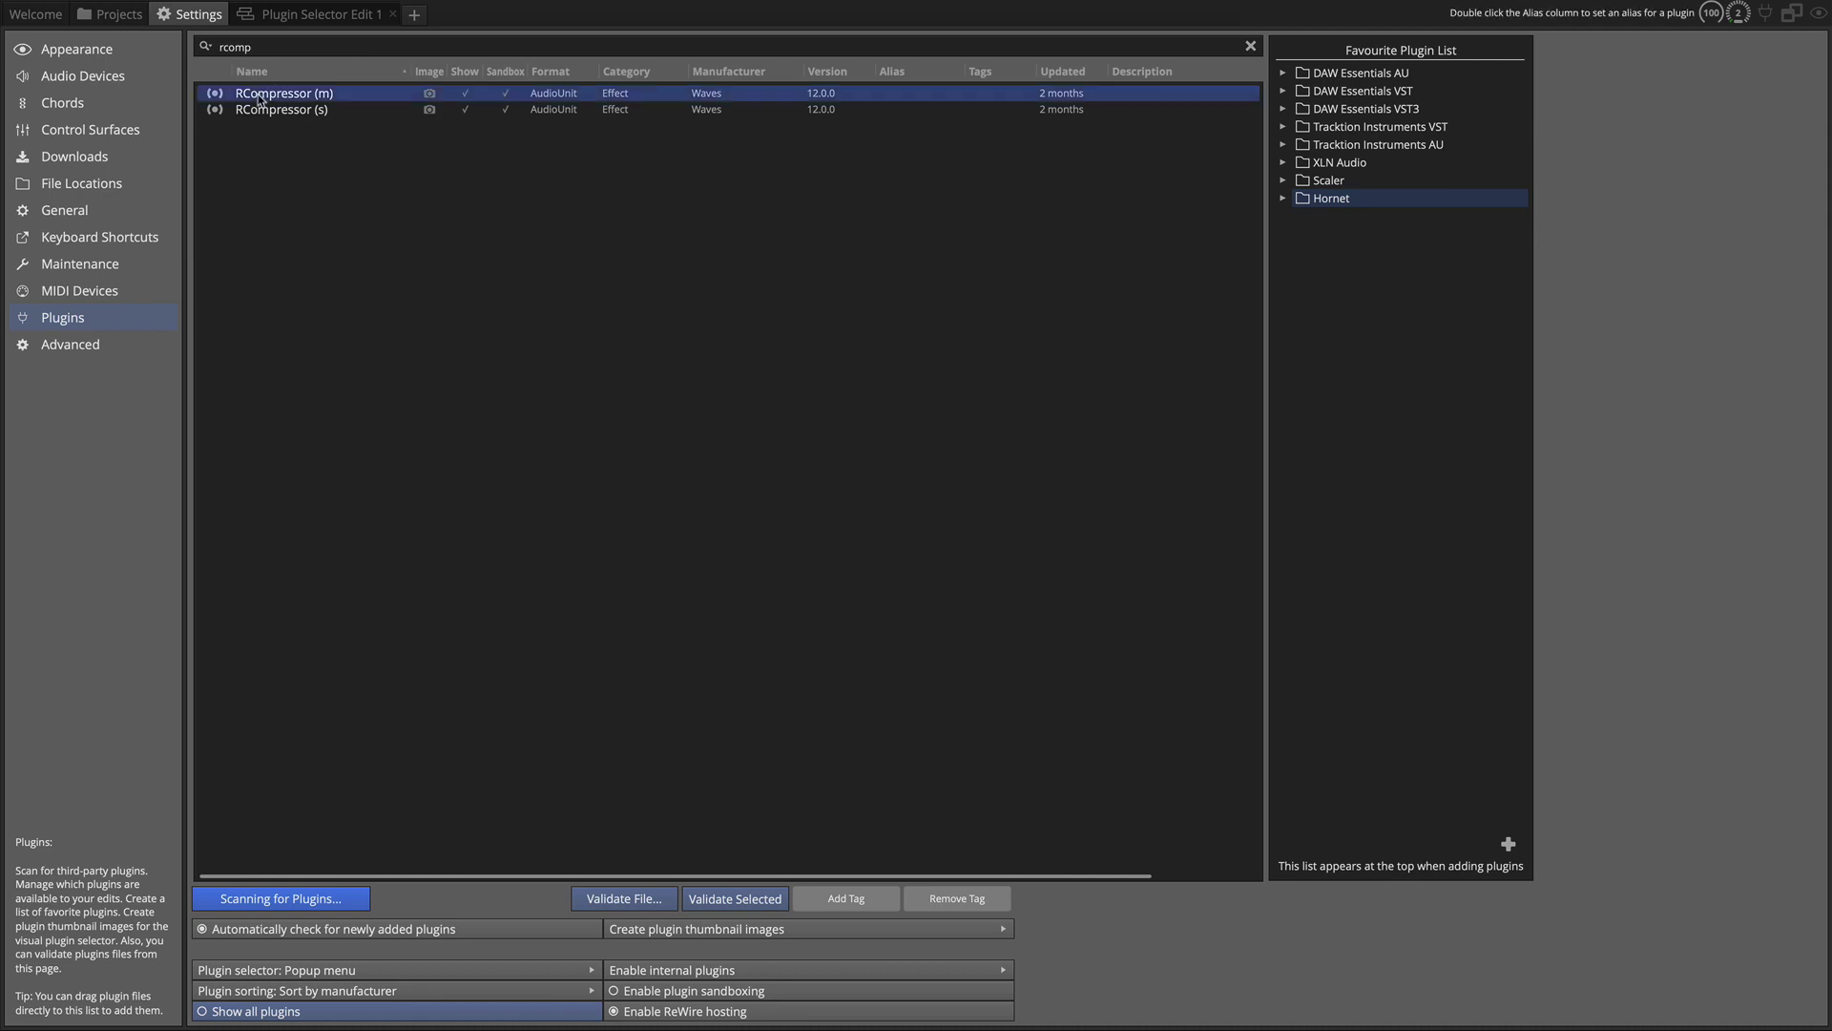
{"action": "left_click", "coordinate": [265, 111], "text": "shift"}
{"action": "left_click_drag", "start_coordinate": [252, 96], "coordinate": [1346, 70]}
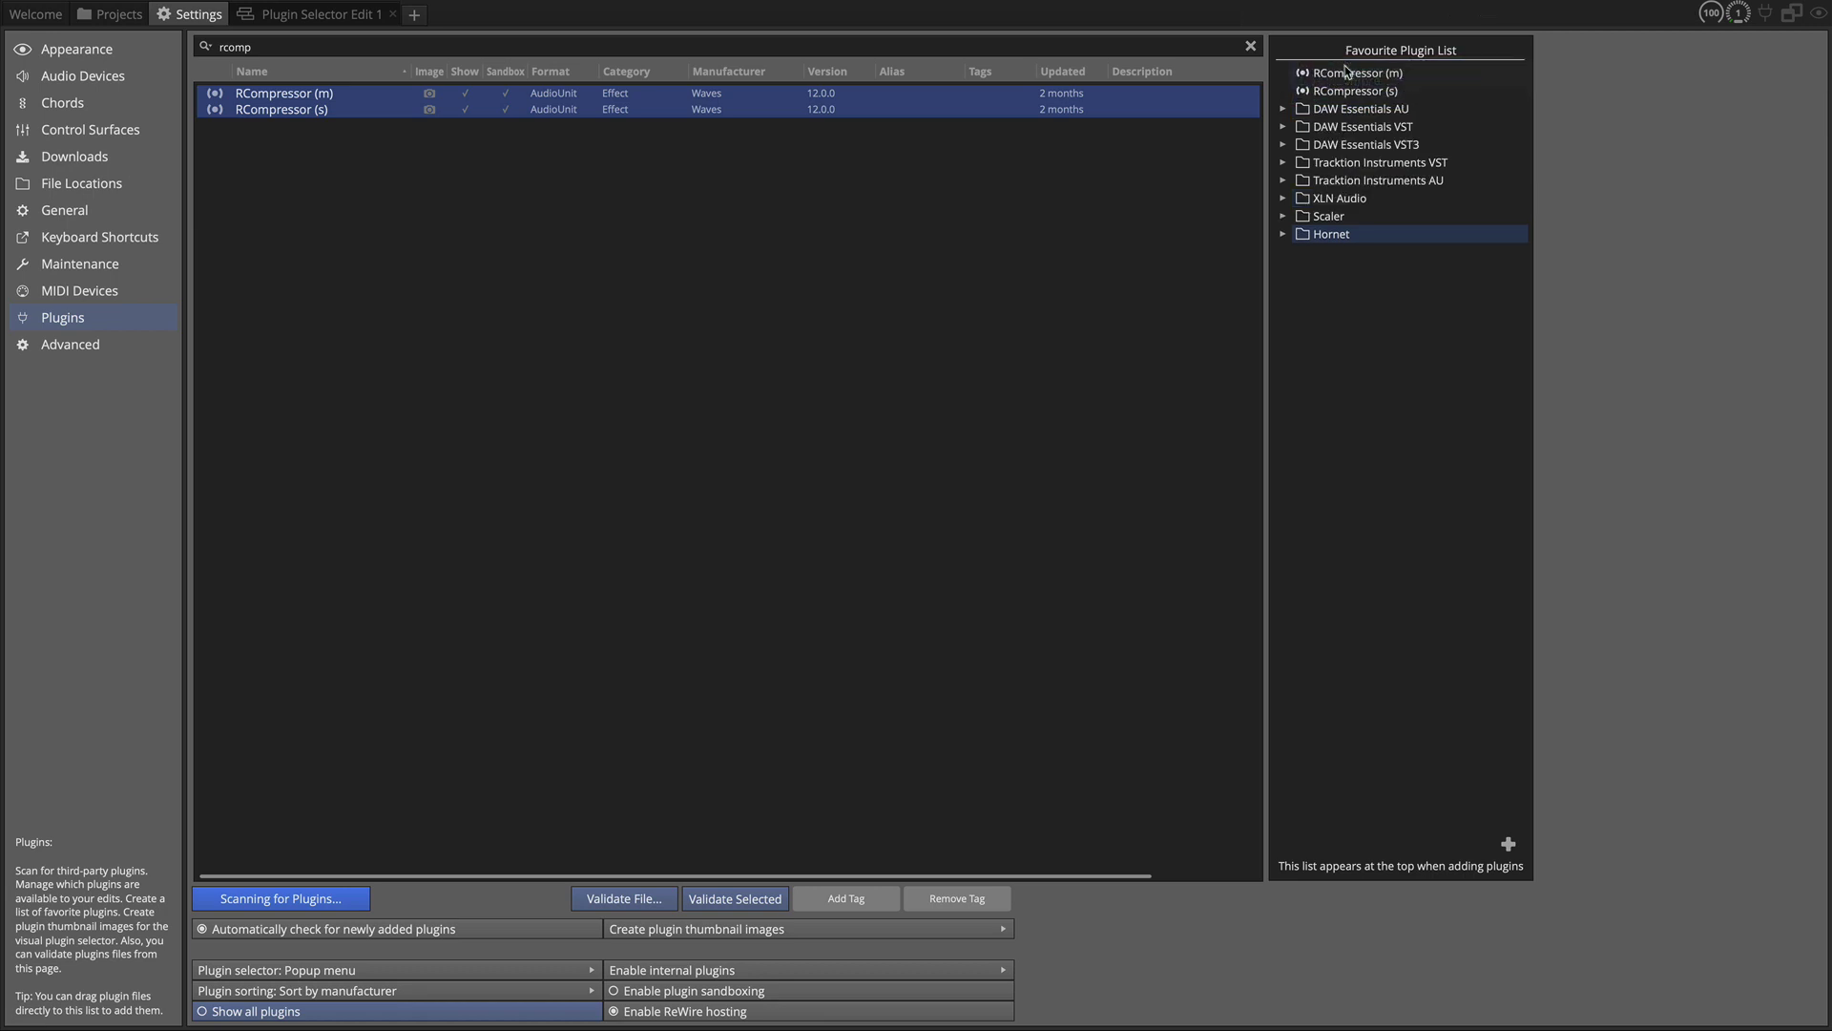
- Search 'axx' and add Renaissance Axx (m) and (s) to the Favourite Plugin List
{"action": "left_click", "coordinate": [315, 48]}
{"action": "type", "text": "axx"}
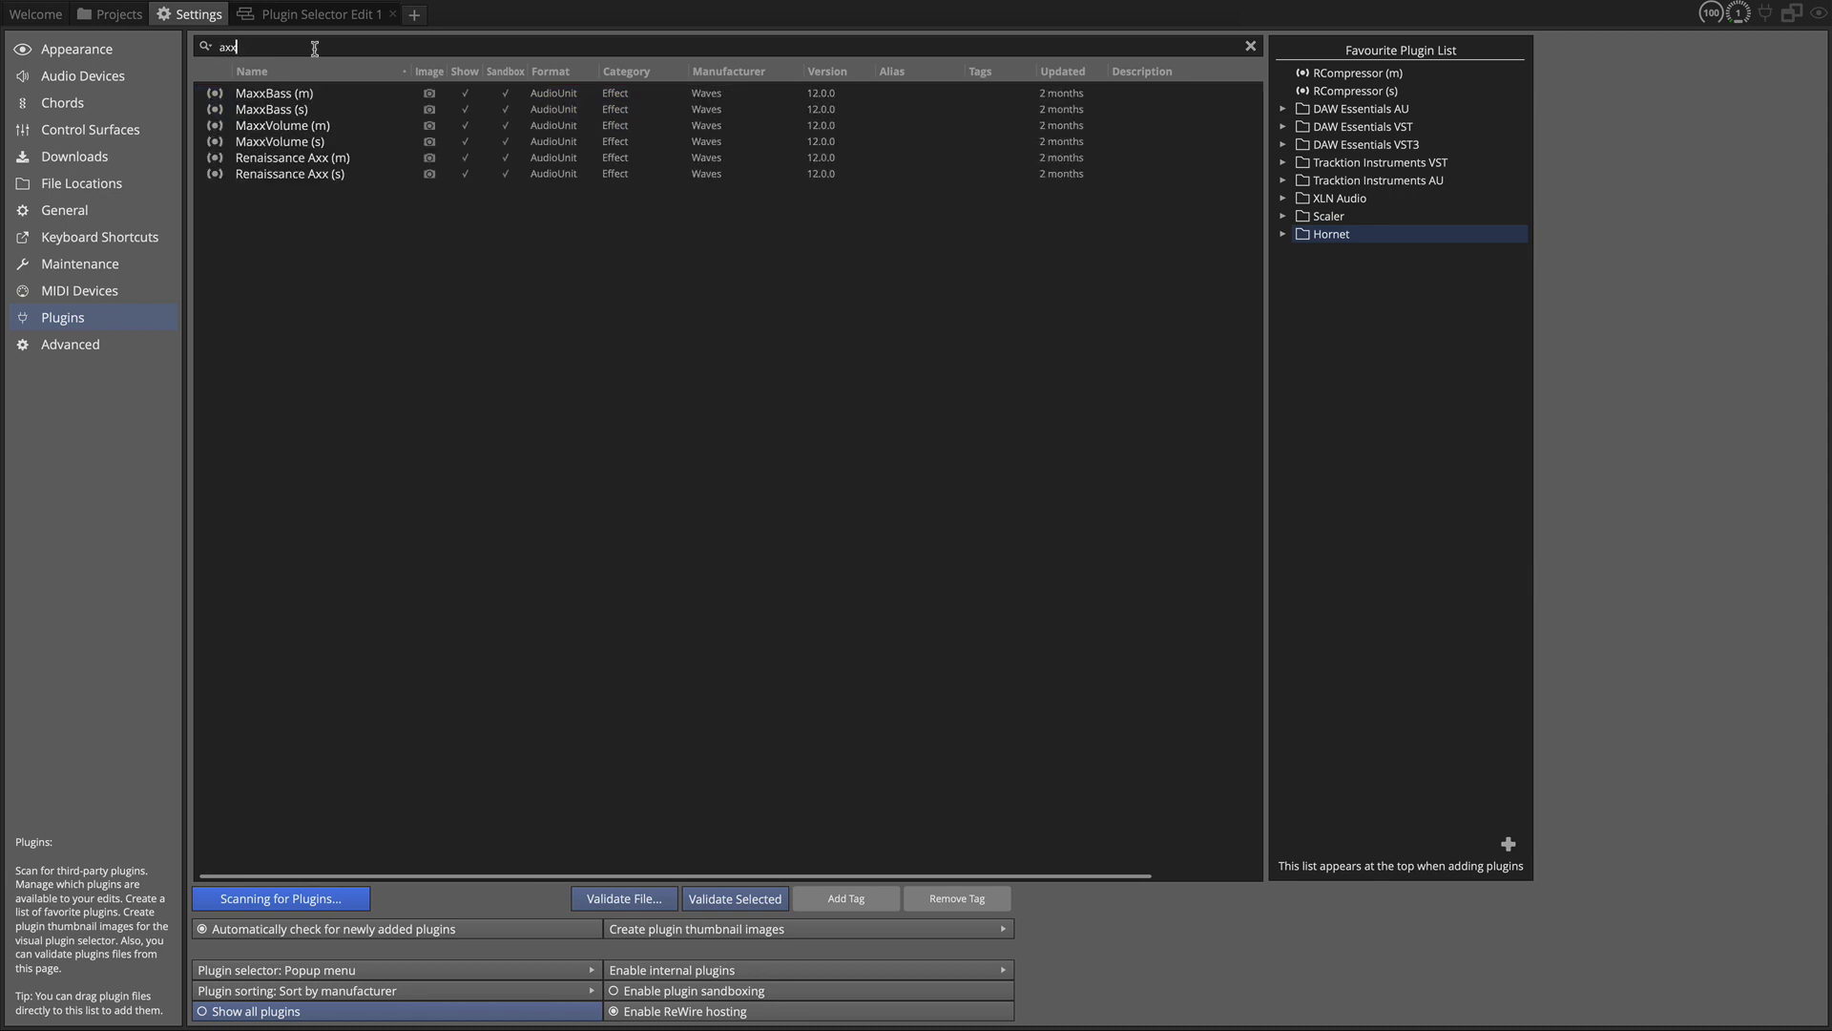
{"action": "left_click", "coordinate": [240, 160]}
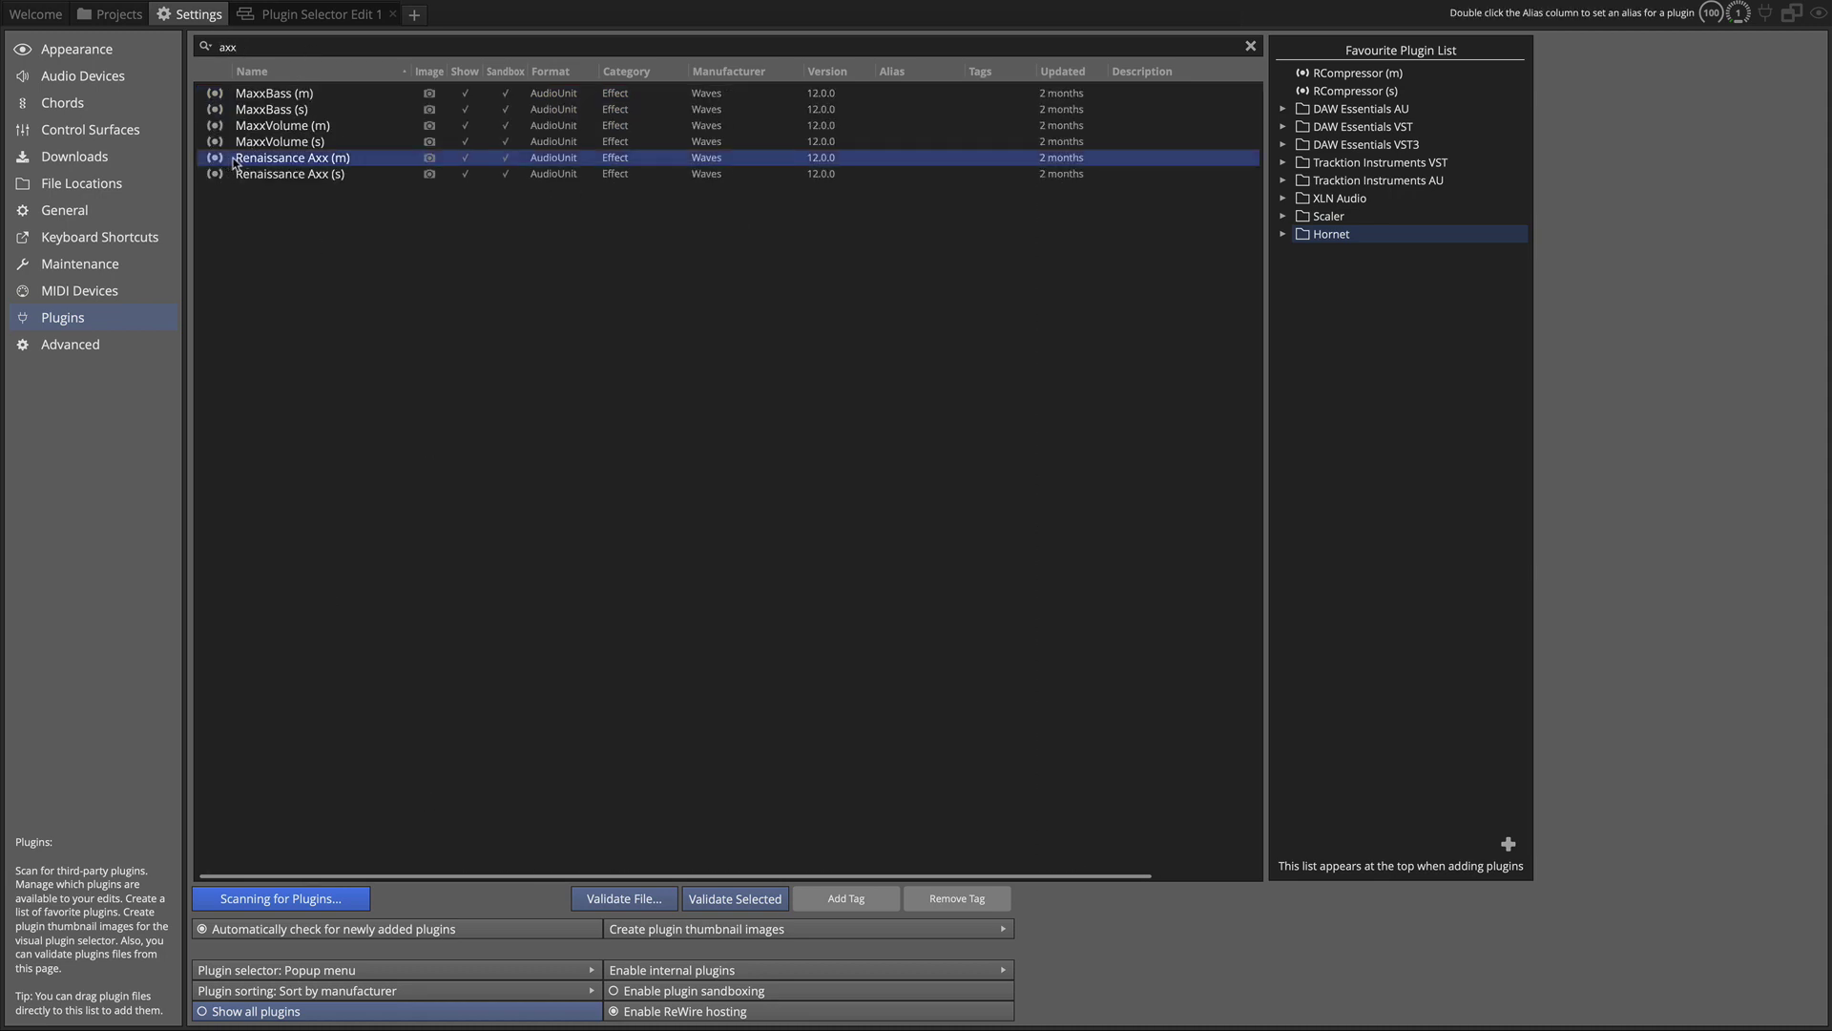
{"action": "left_click", "coordinate": [272, 176], "text": "shift"}
{"action": "left_click_drag", "start_coordinate": [253, 161], "coordinate": [1367, 103]}
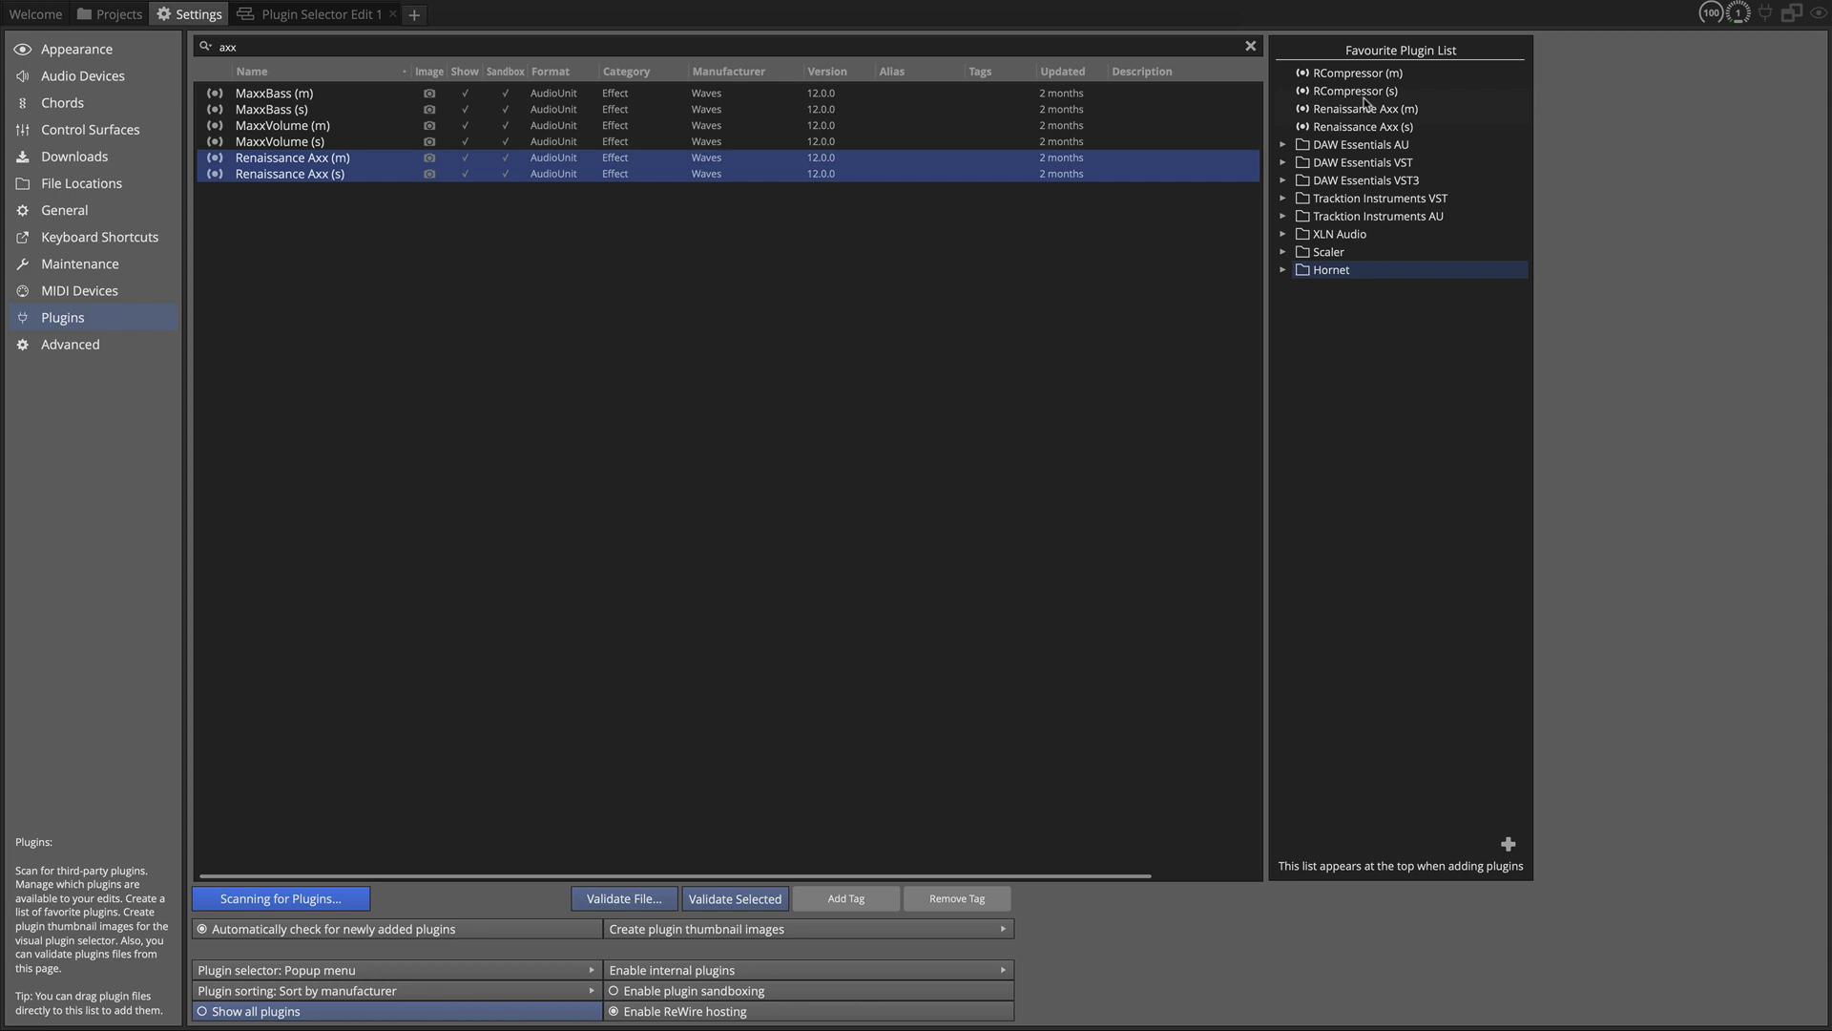
- Add a new group to the Favourite Plugin List and rename it to 'Waves'
{"action": "right_click", "coordinate": [1333, 338]}
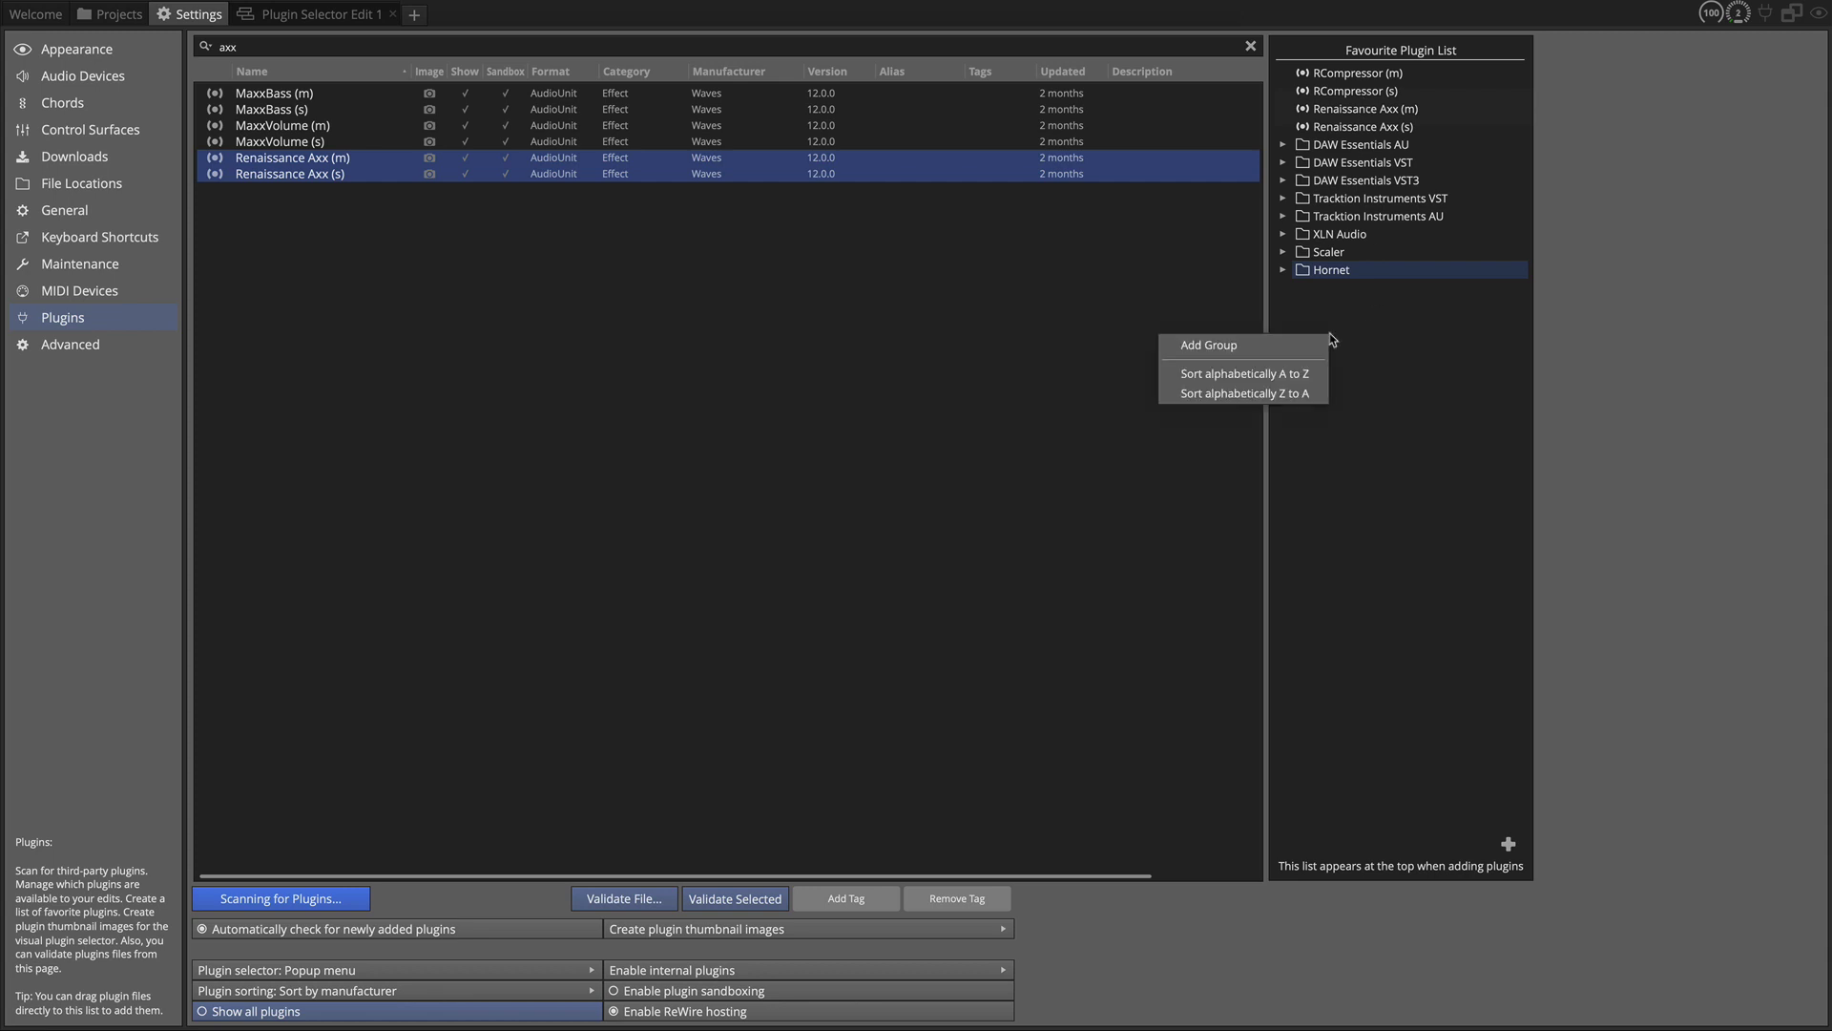
{"action": "left_click", "coordinate": [1283, 345]}
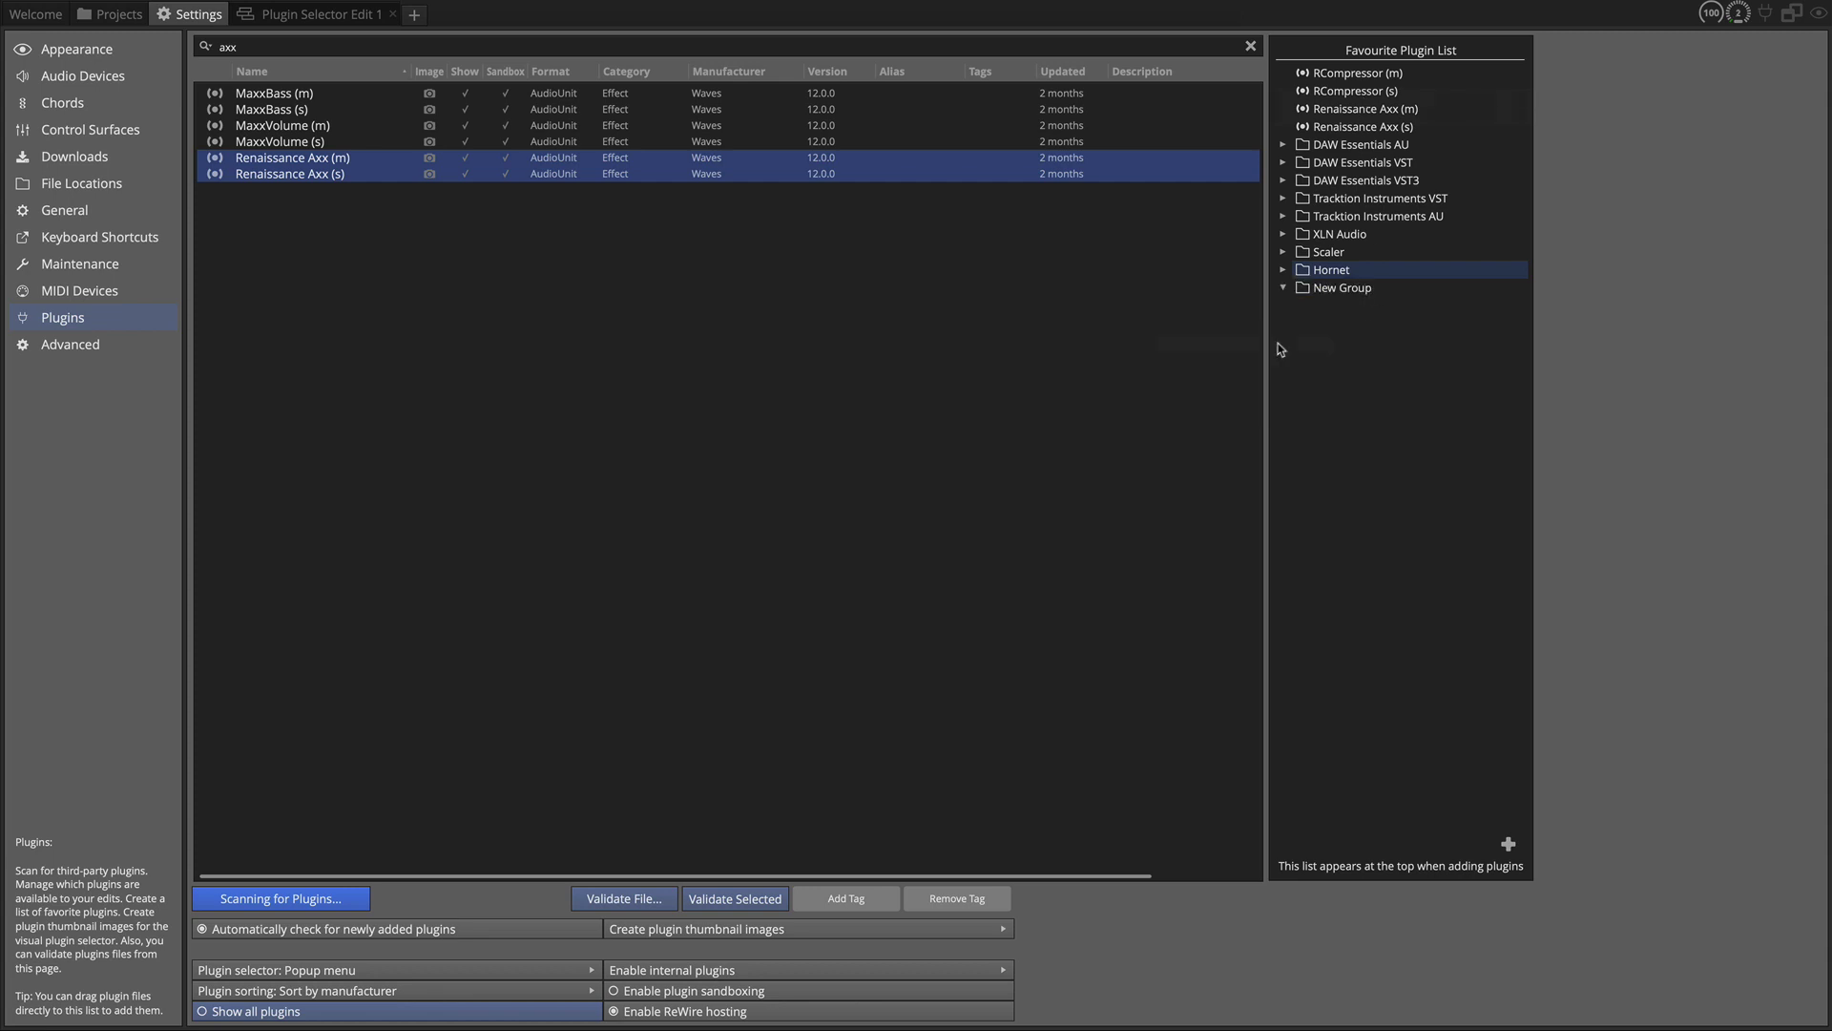
{"action": "left_click", "coordinate": [1342, 293]}
{"action": "right_click", "coordinate": [1342, 294]}
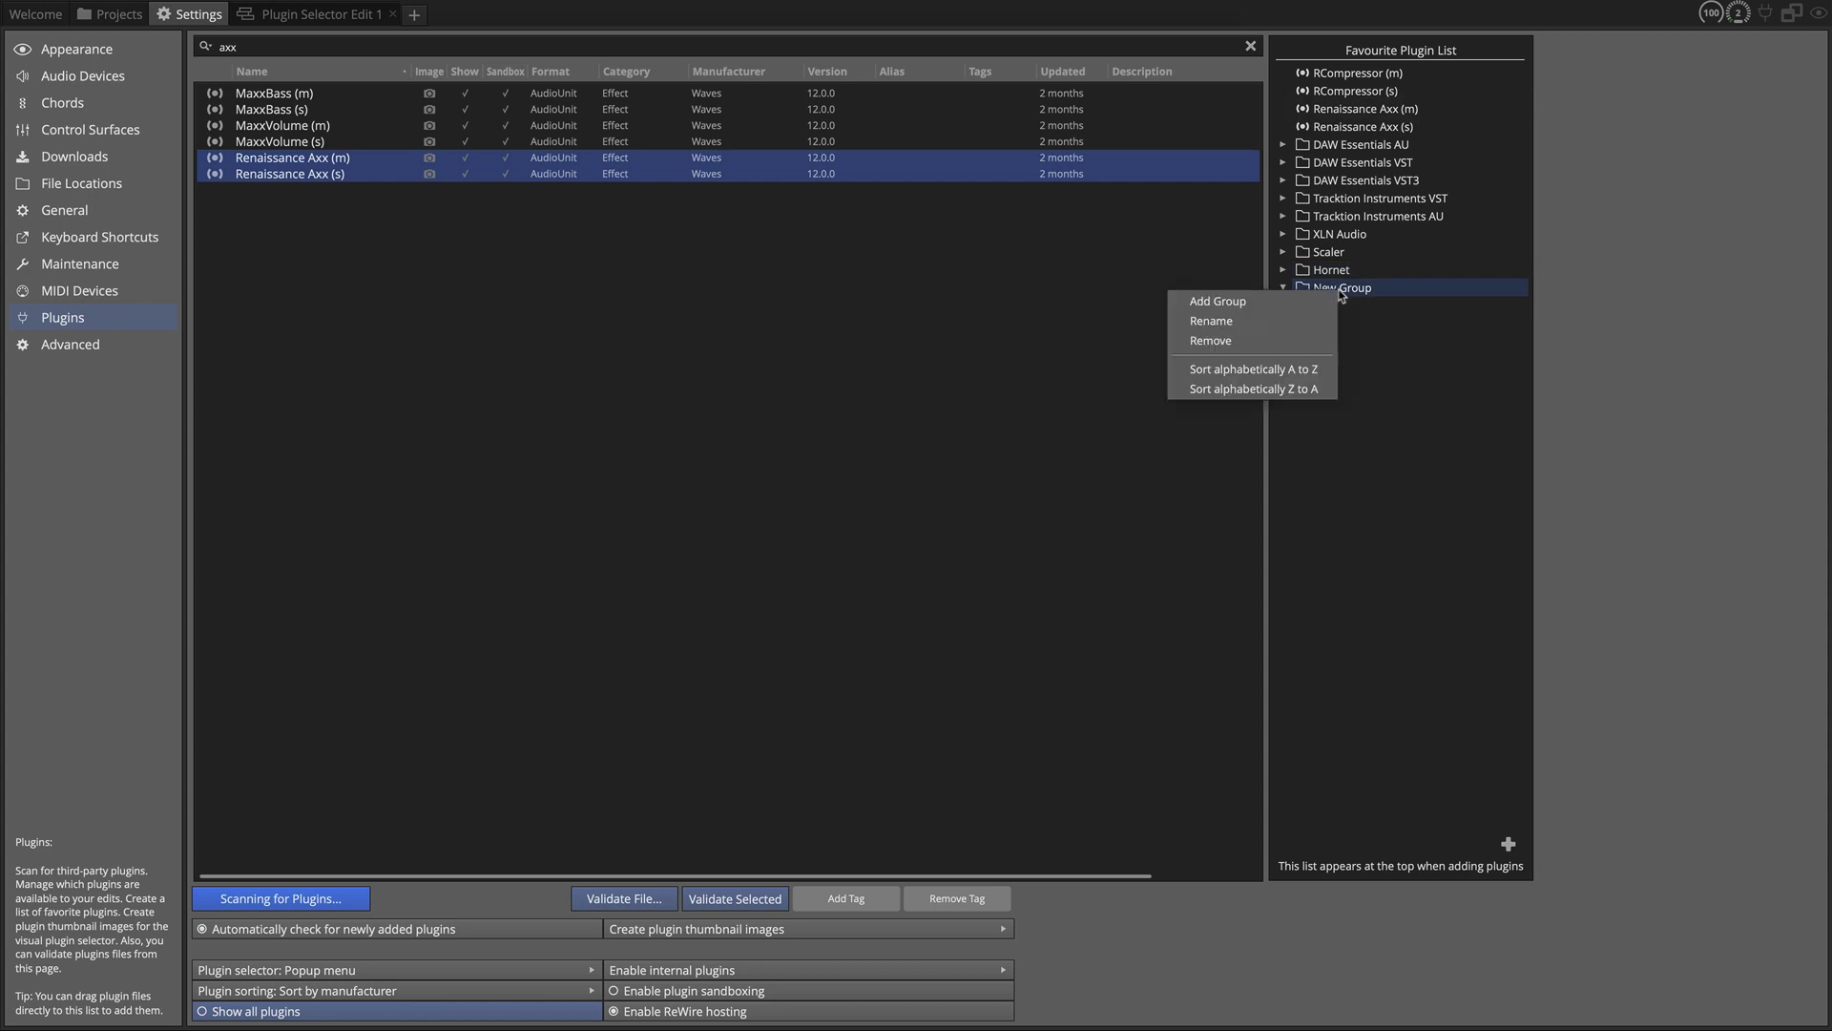
{"action": "left_click", "coordinate": [1293, 328]}
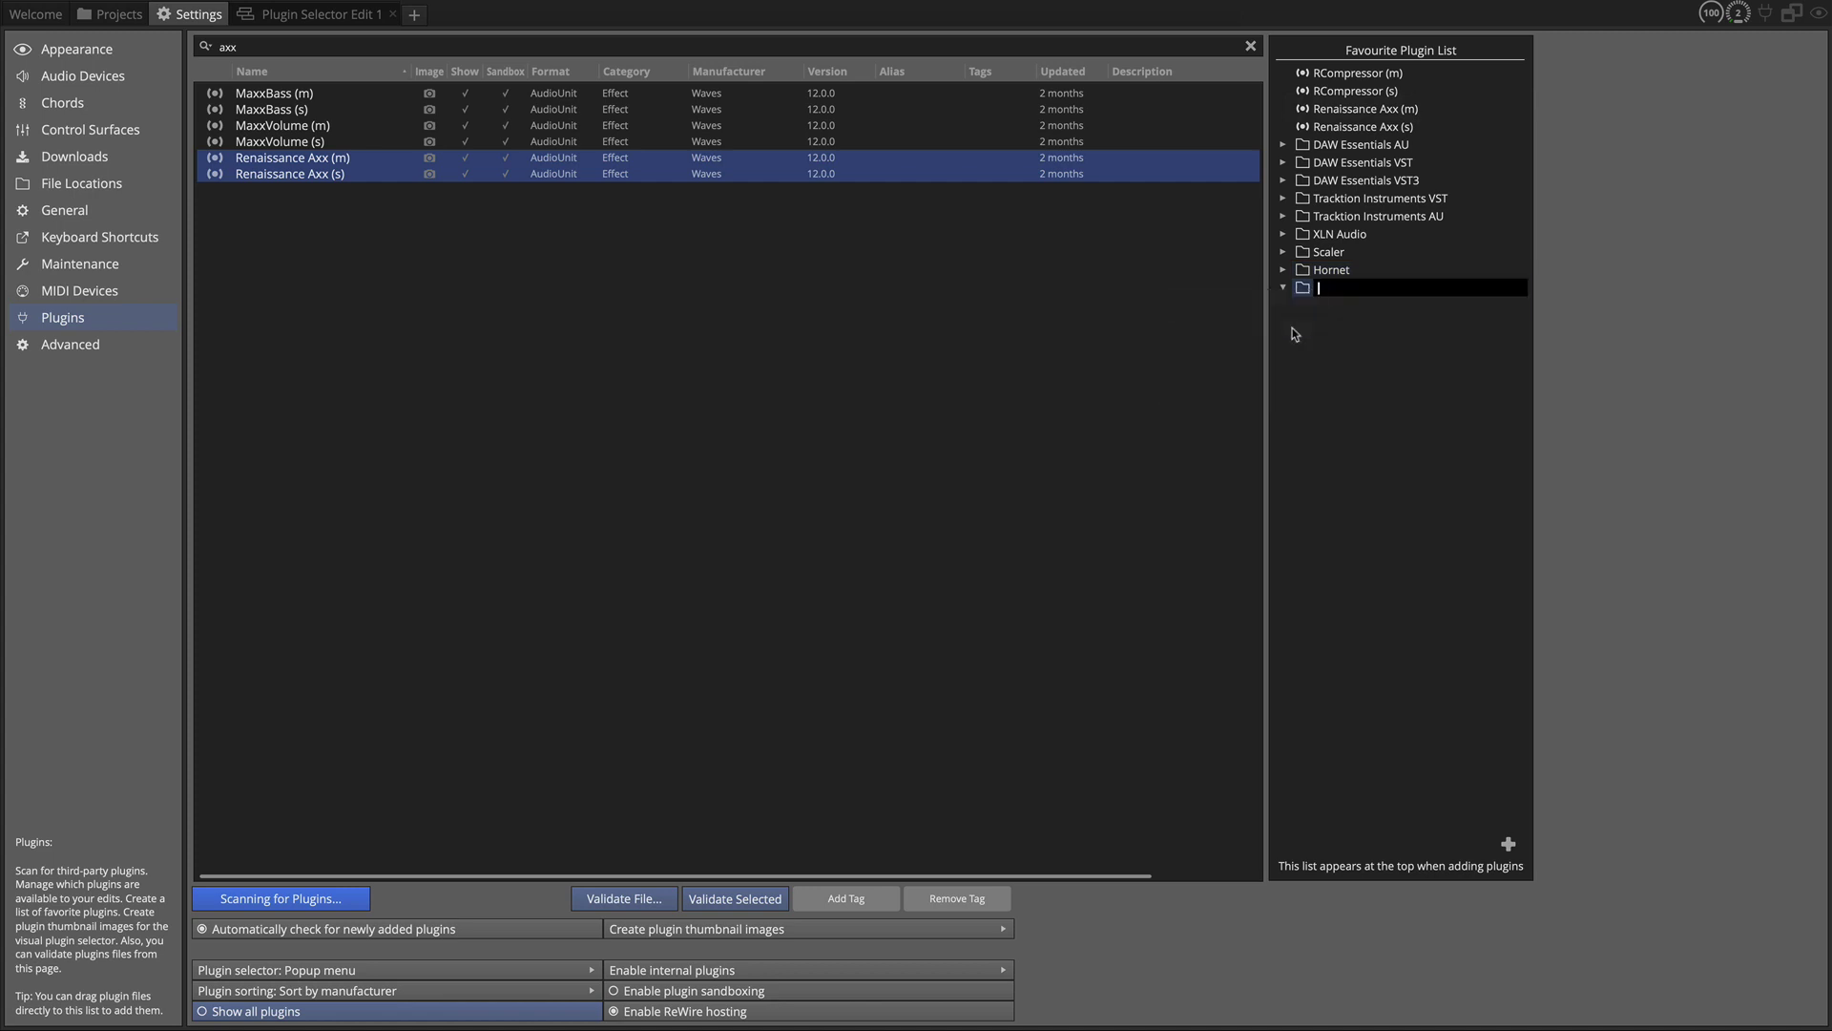
{"action": "type", "text": "Waves"}
{"action": "key", "text": "Return"}
- Move the four RCompressor and Renaissance Axx favourites into the Waves group and return to Plugin Selector Edit 1
{"action": "left_click", "coordinate": [1325, 76]}
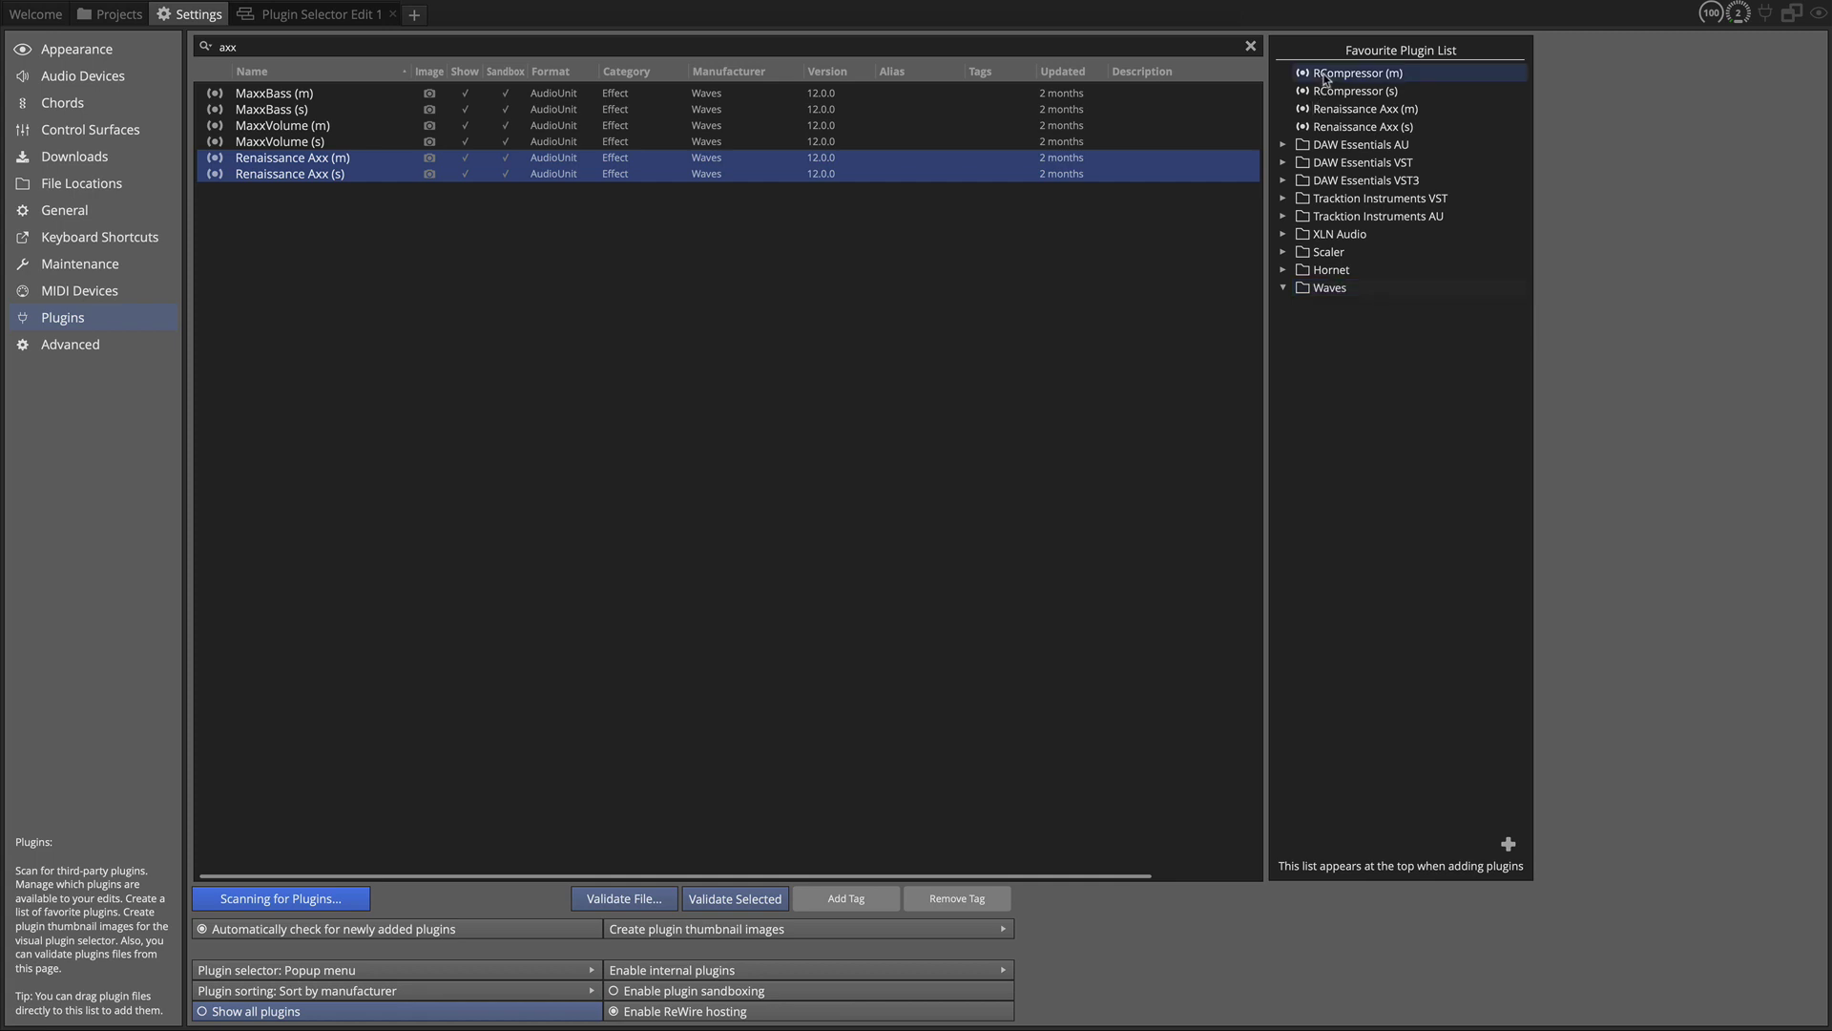
{"action": "left_click", "coordinate": [1331, 127], "text": "shift"}
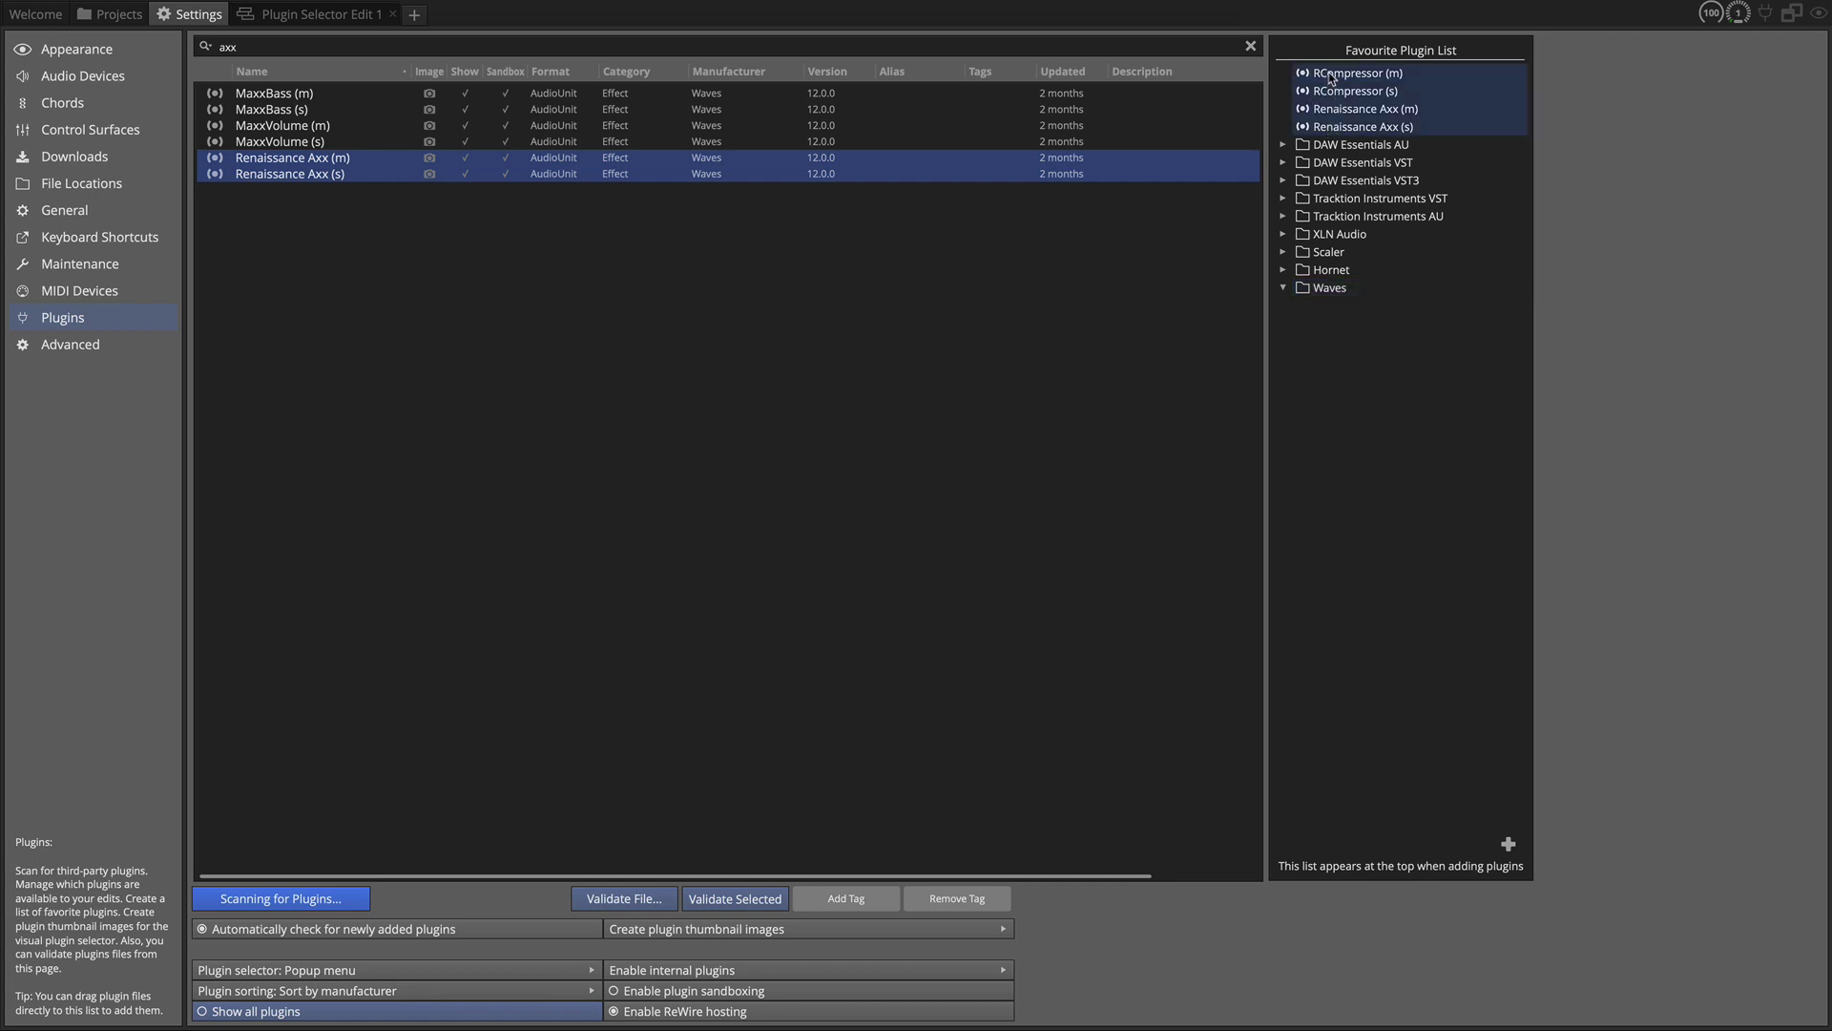
{"action": "left_click_drag", "start_coordinate": [1331, 81], "coordinate": [1347, 294]}
{"action": "left_click", "coordinate": [1284, 215]}
{"action": "left_click", "coordinate": [322, 13]}
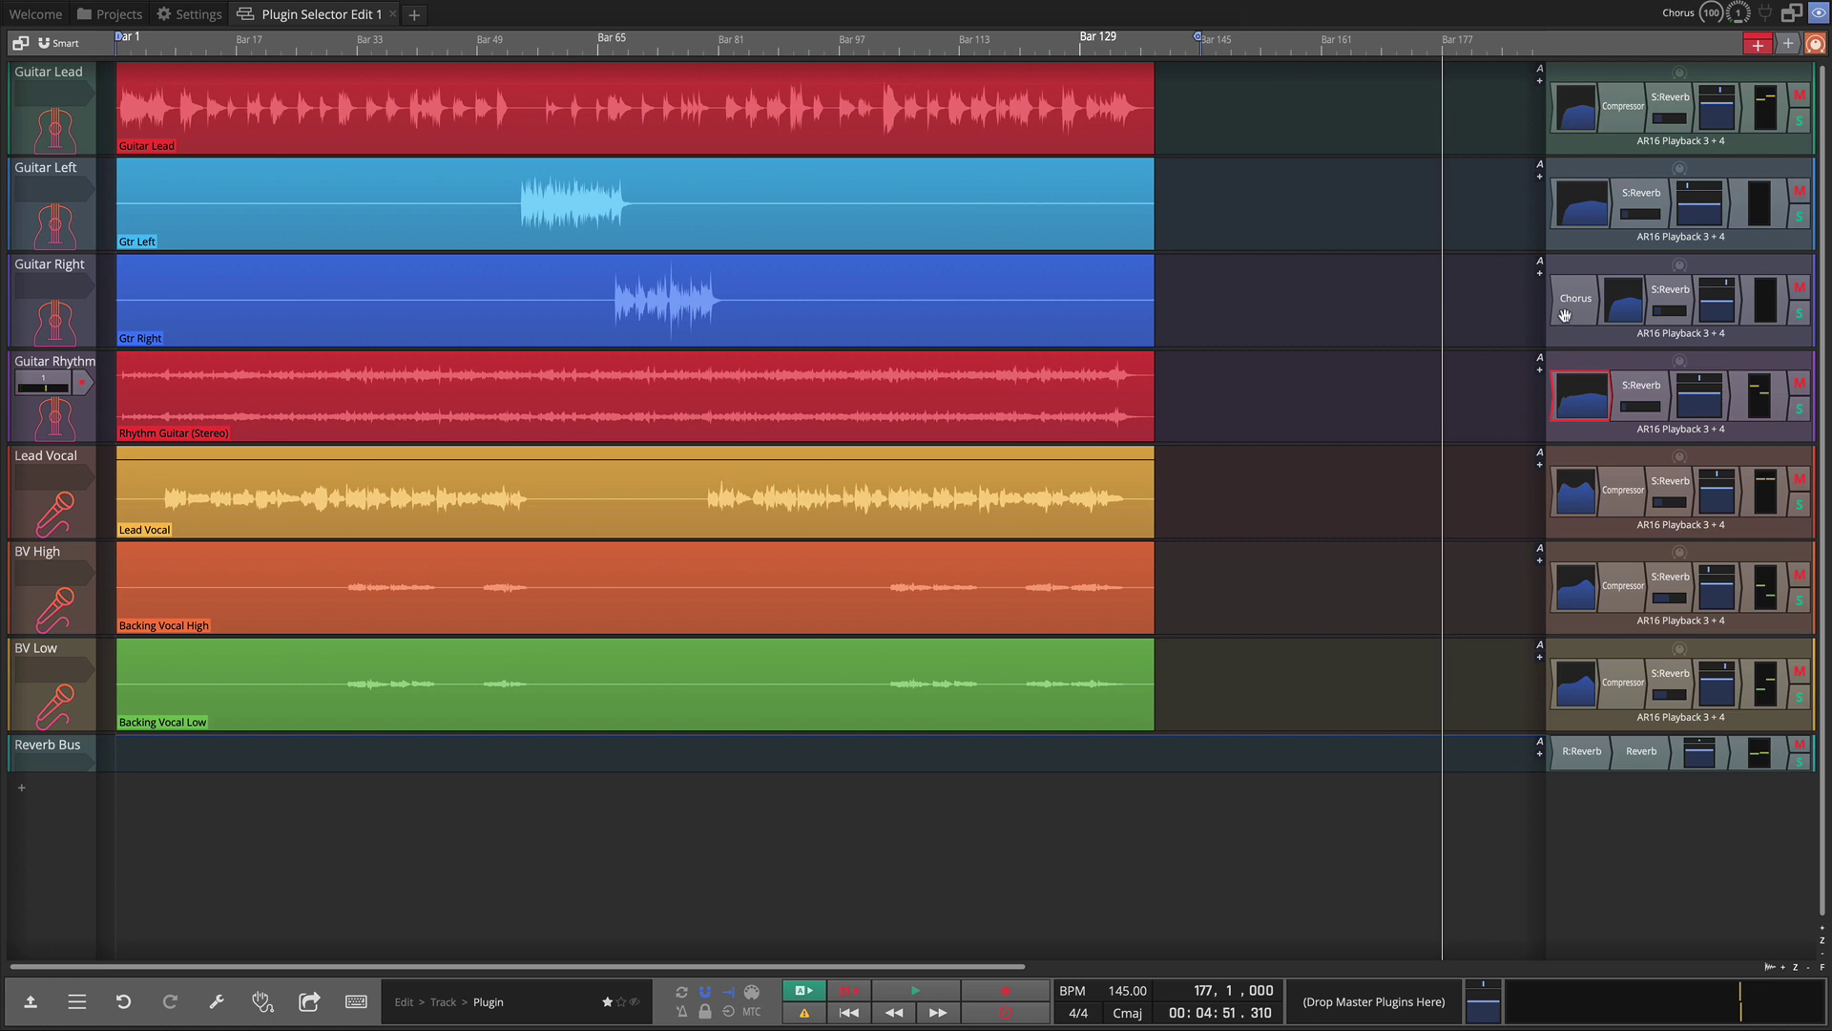
- From Guitar Right's Chorus plugin, bring up the insert-plugin menu and browse Favourites > Waves
{"action": "right_click", "coordinate": [1565, 315]}
{"action": "left_click", "coordinate": [1589, 373]}
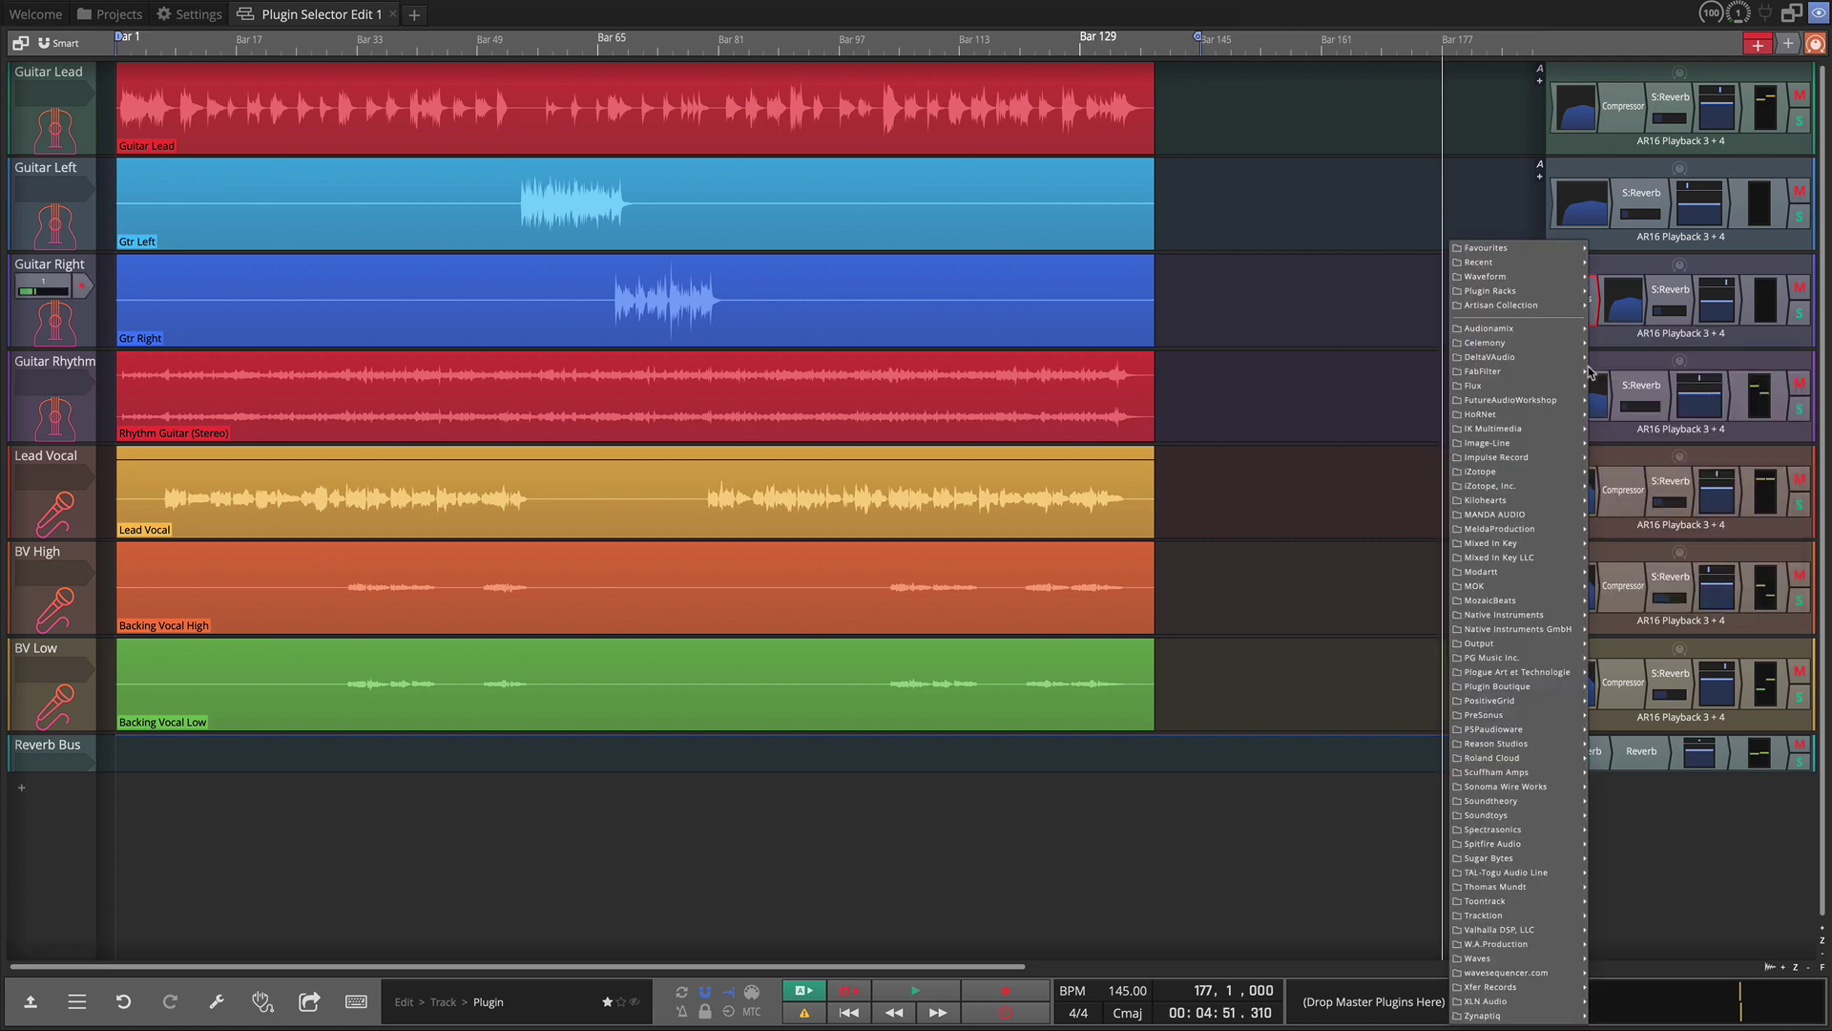
{"action": "mouse_move", "coordinate": [1520, 252]}
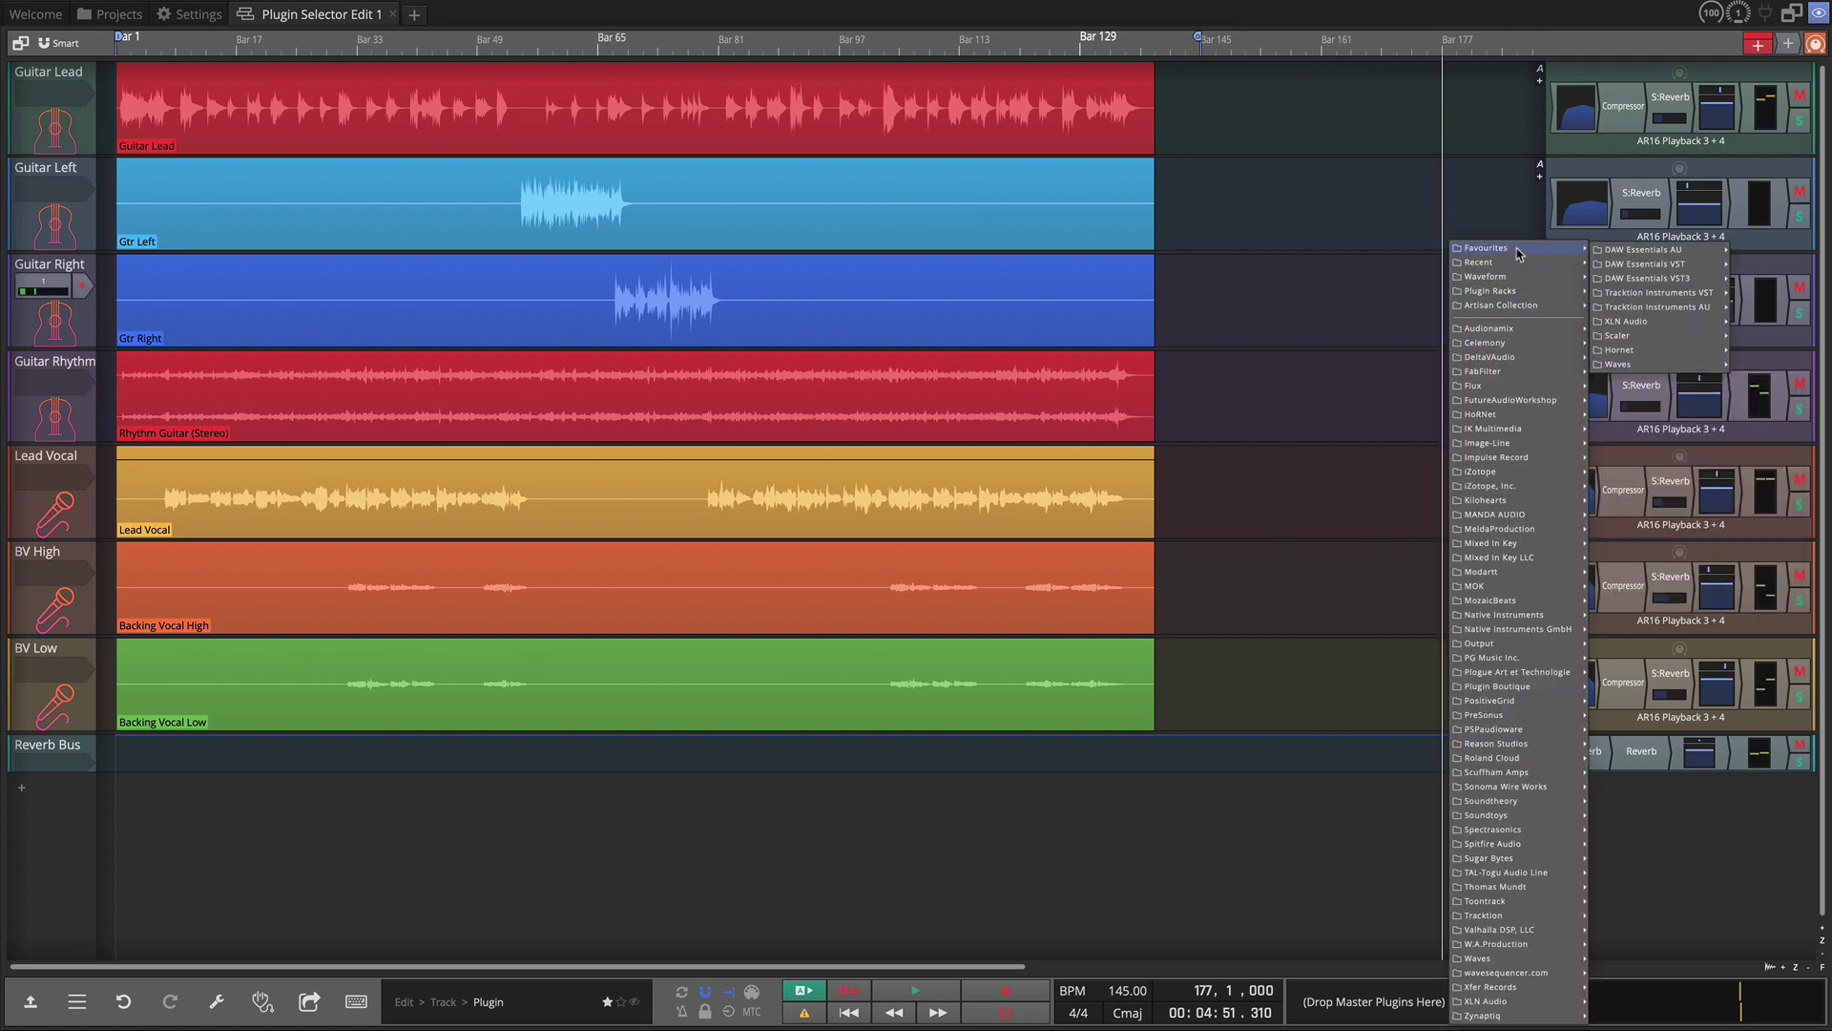
{"action": "mouse_move", "coordinate": [1661, 372]}
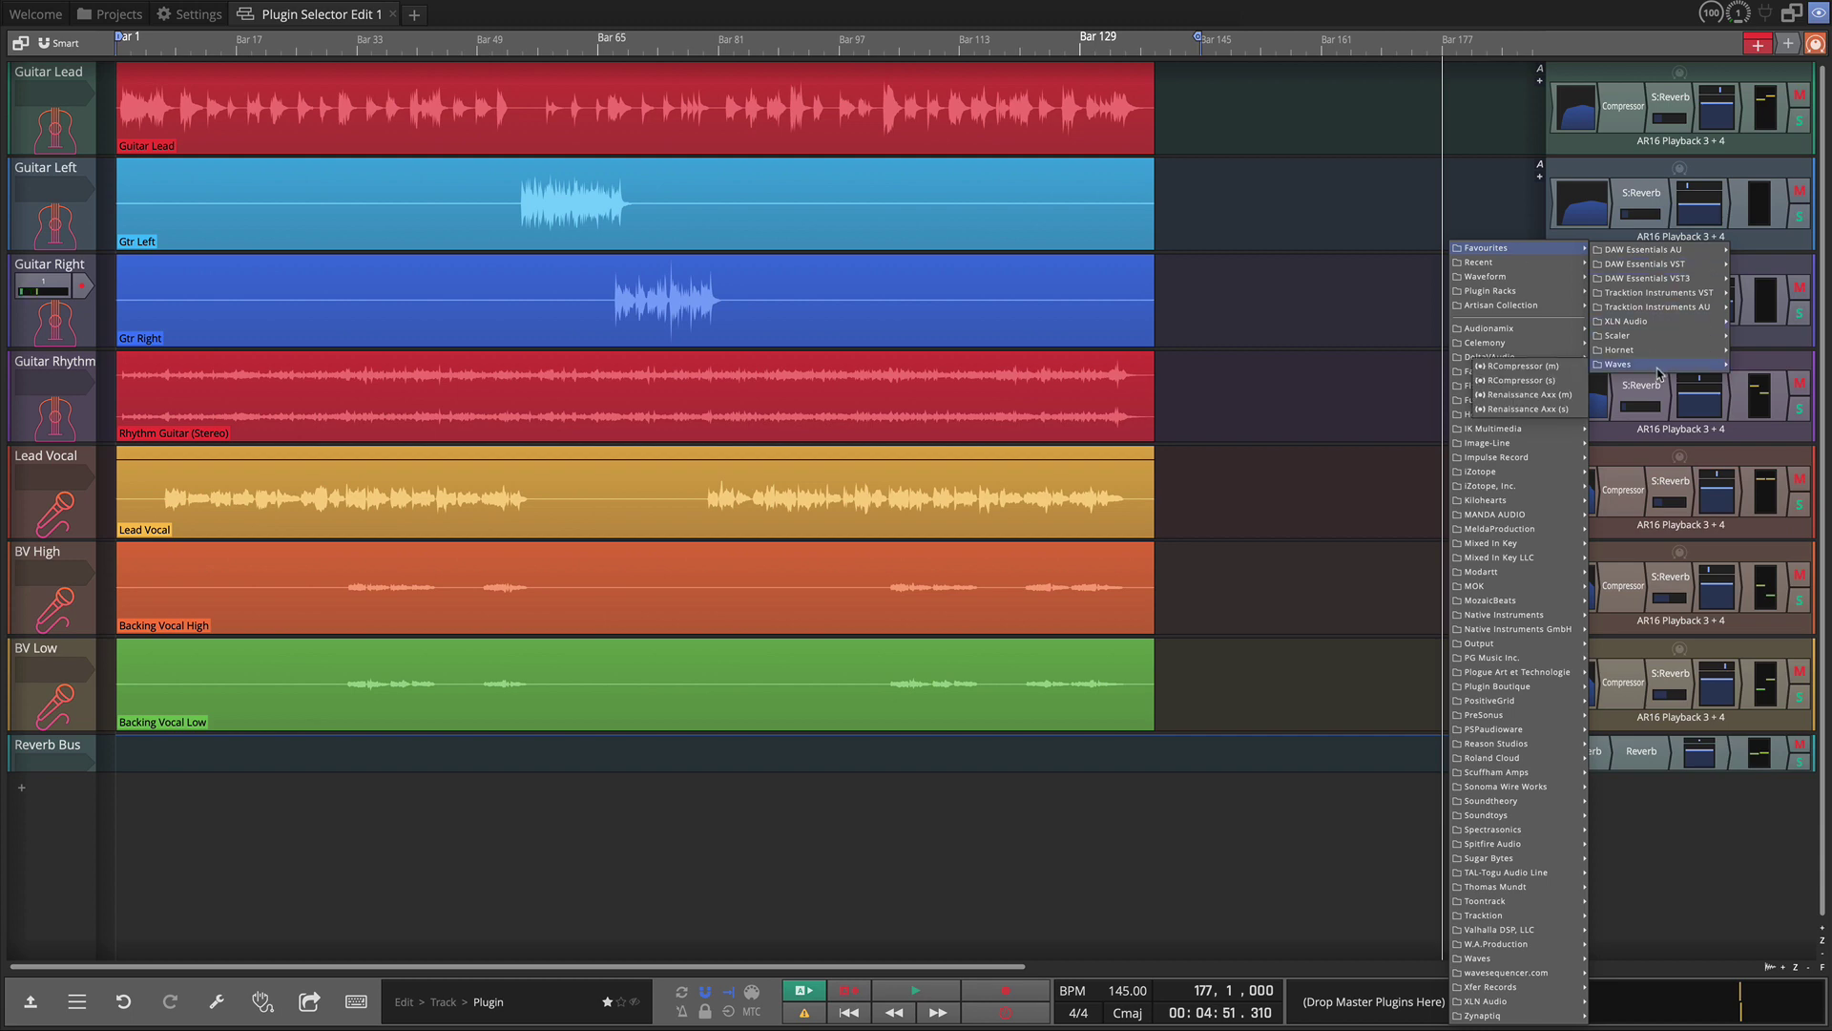
{"action": "mouse_move", "coordinate": [1504, 311]}
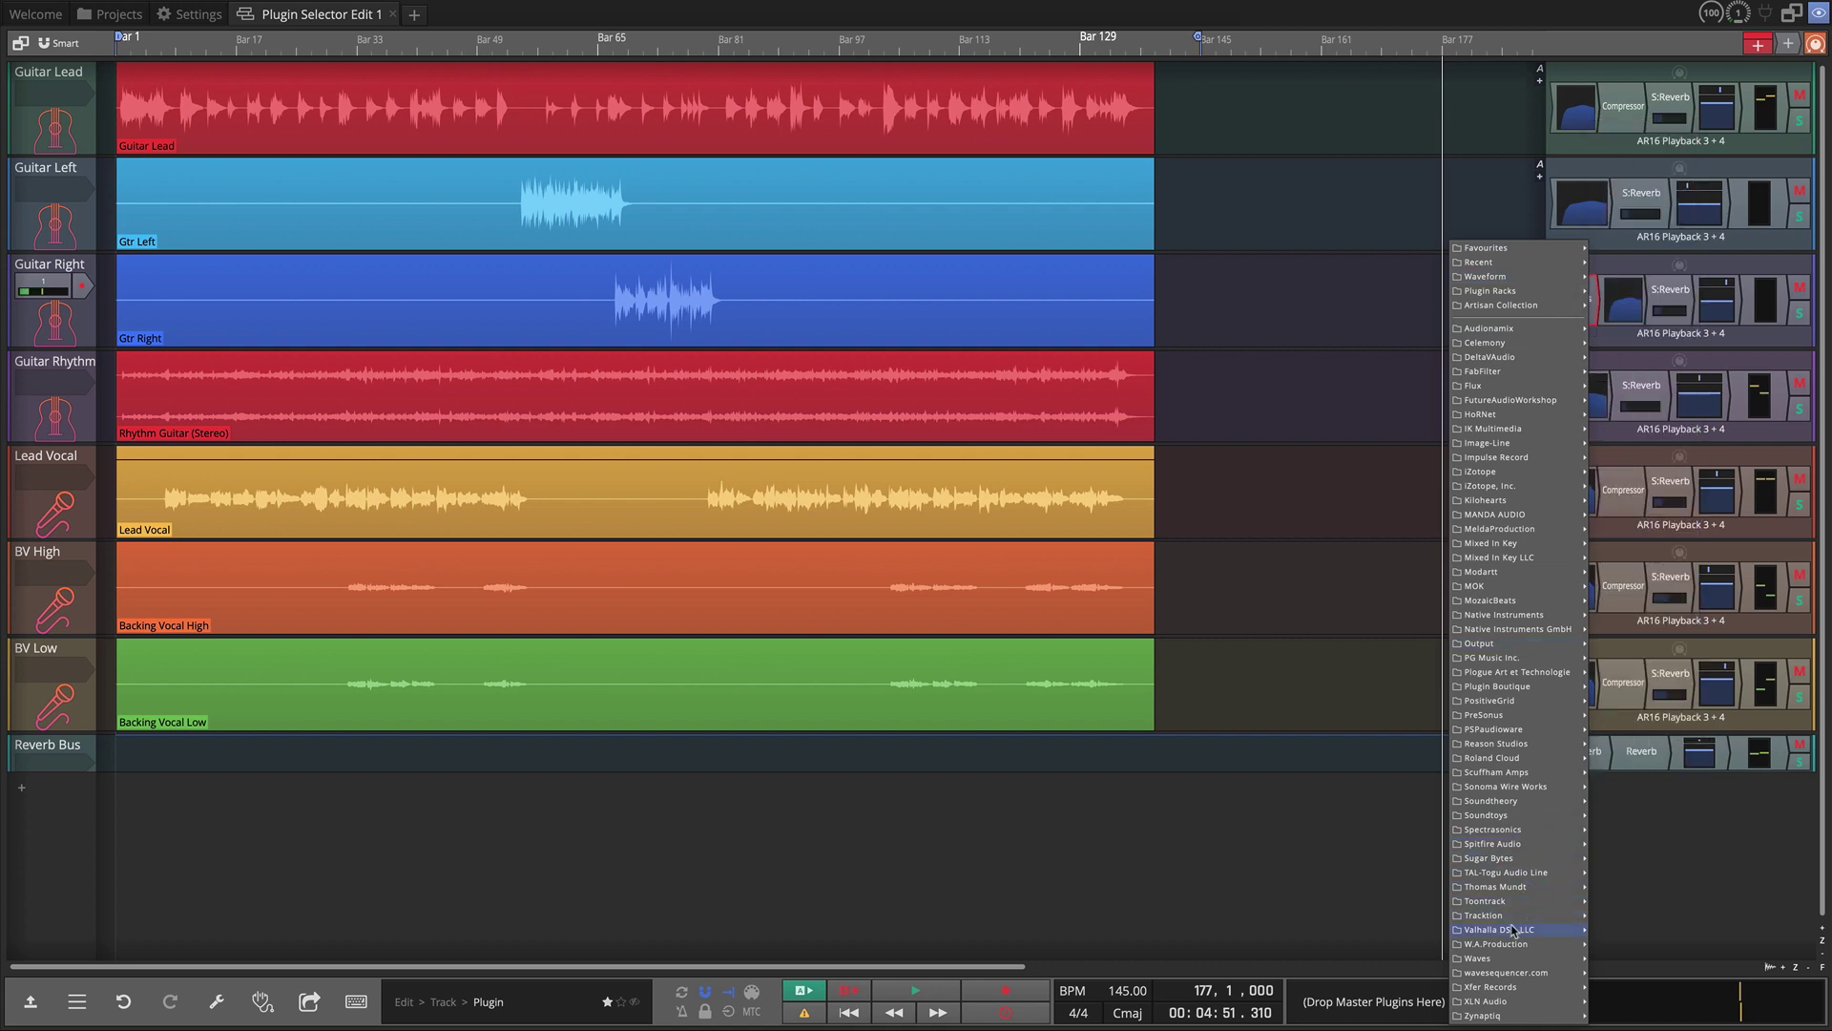
{"action": "mouse_move", "coordinate": [1512, 931]}
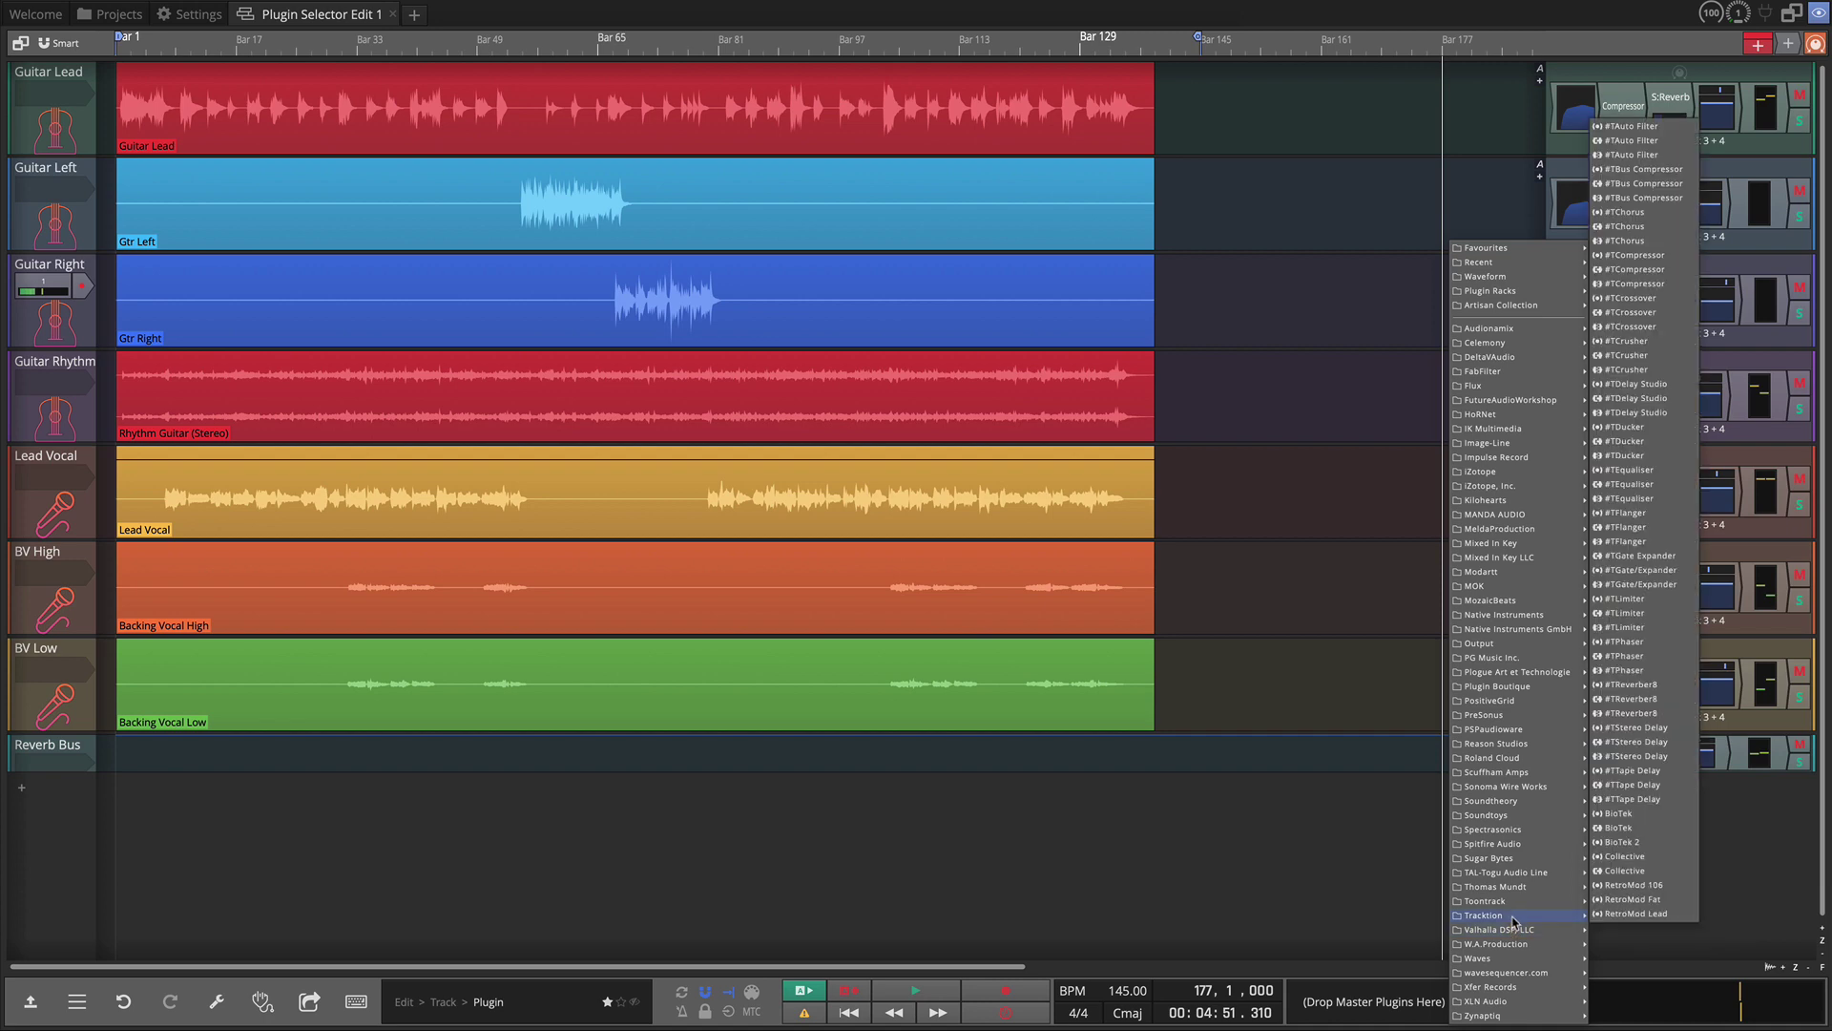